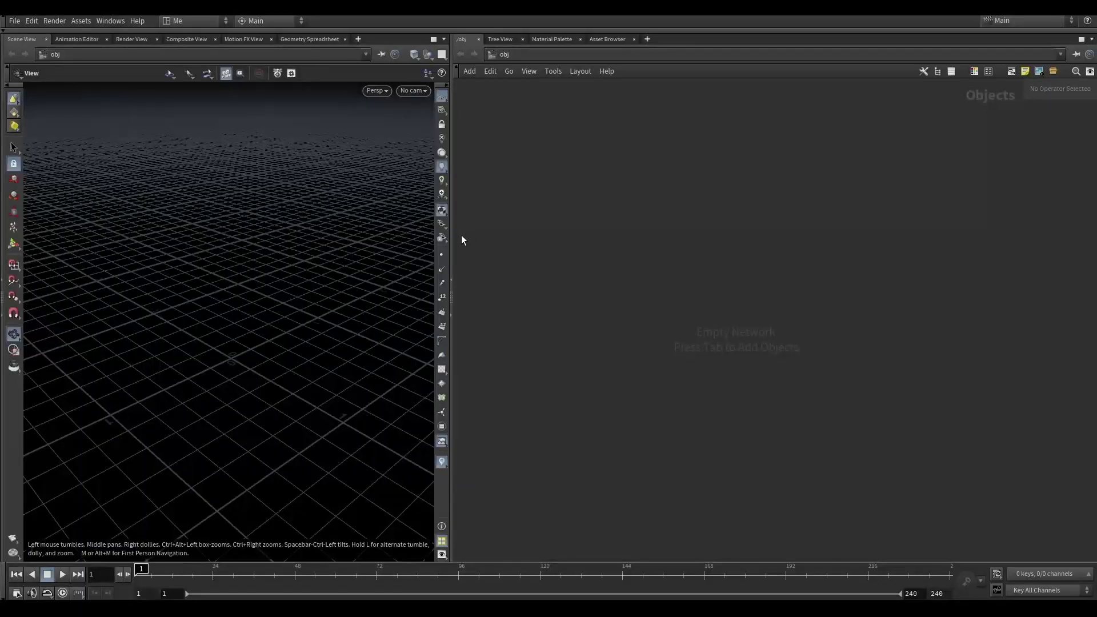
# Widen the Scene View pane and tilt the view to lower the horizon
pyautogui.moveTo(452, 240); pyautogui.dragTo(461, 237)
pyautogui.moveTo(282, 277)
pyautogui.mouseDown()
pyautogui.moveTo(292, 297)
pyautogui.moveTo(270, 353)
pyautogui.mouseUp()
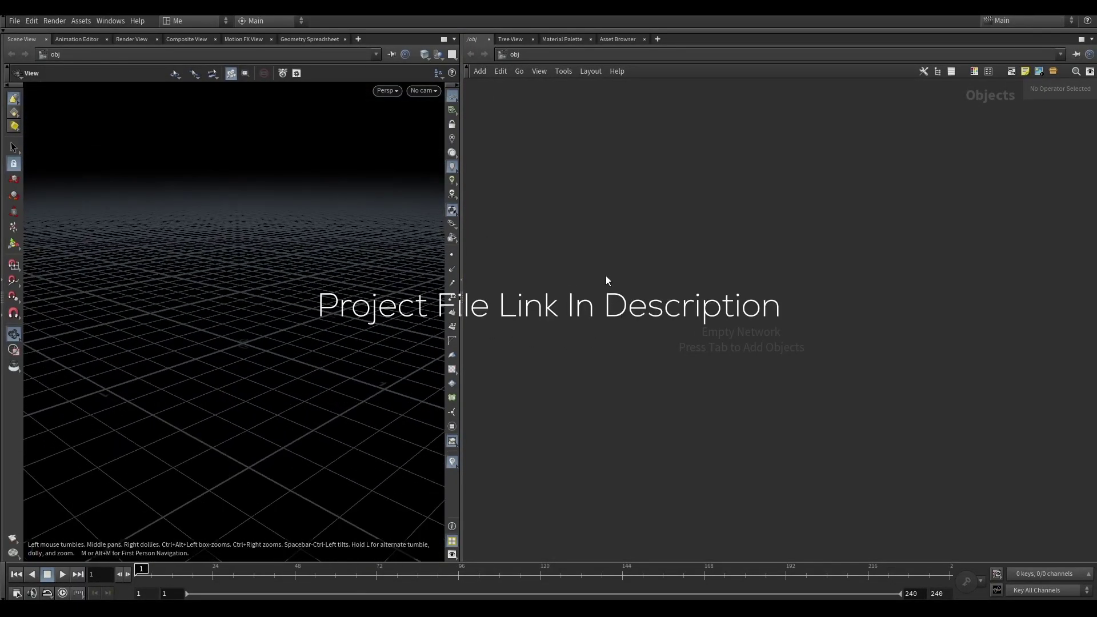
# Add a Grid node with 50 rows and 50 columns
pyautogui.press('Tab')
pyautogui.write('gri')
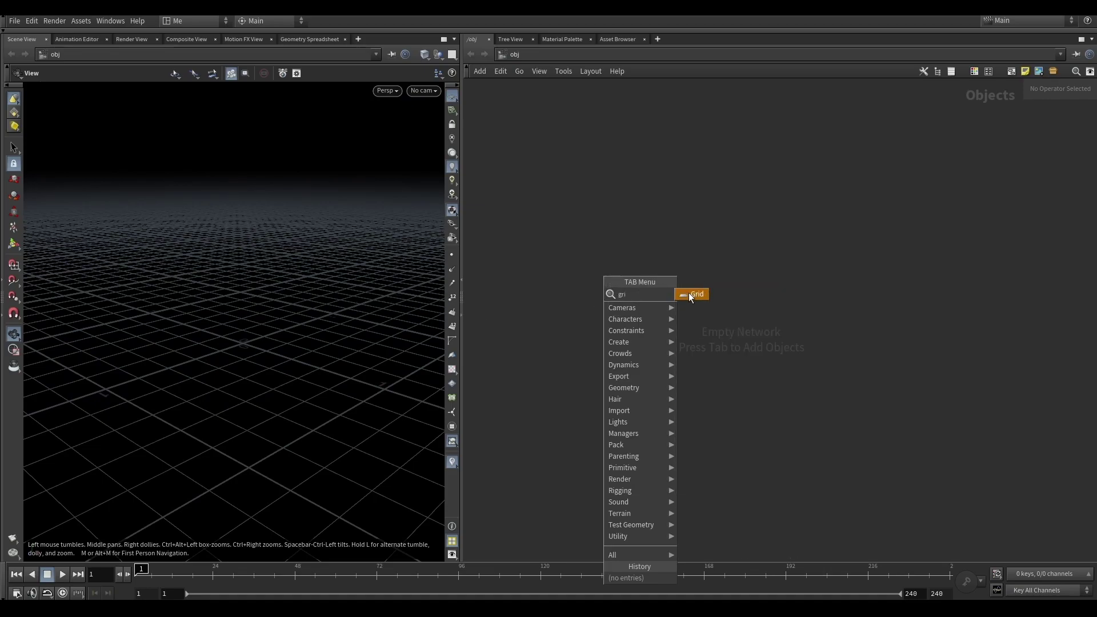
pyautogui.click(689, 295)
pyautogui.click(643, 218)
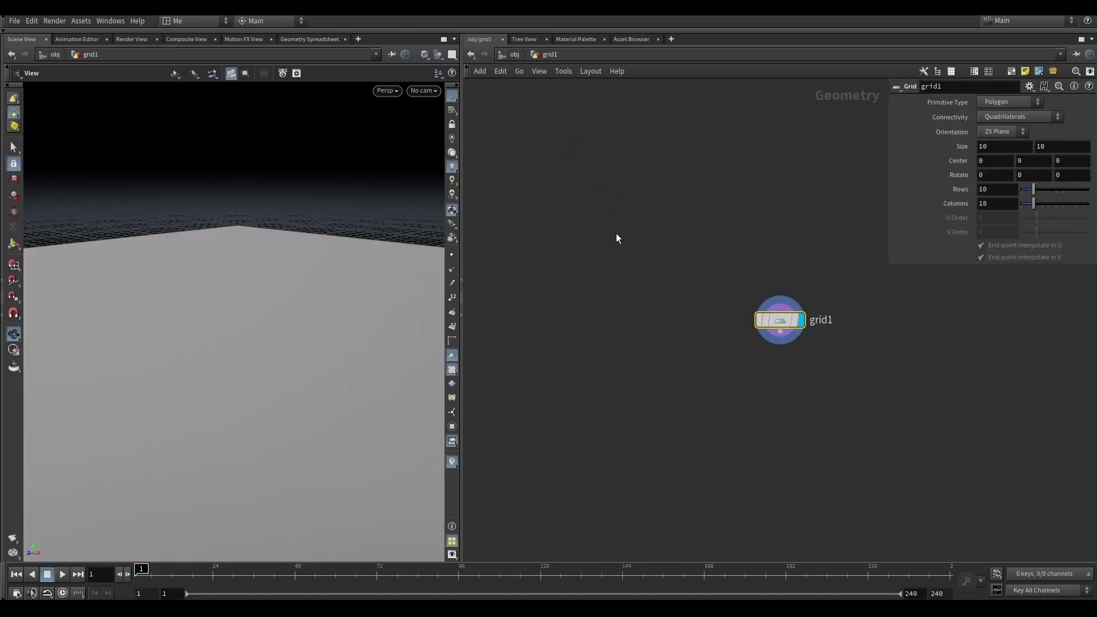
pyautogui.moveTo(769, 318); pyautogui.dragTo(590, 226)
pyautogui.moveTo(1034, 189)
pyautogui.mouseDown()
pyautogui.moveTo(1088, 189)
pyautogui.moveTo(1089, 204)
pyautogui.mouseUp()
pyautogui.moveTo(406, 299)
pyautogui.mouseDown()
pyautogui.moveTo(240, 306)
pyautogui.moveTo(250, 318)
pyautogui.mouseUp()
# Add a displayed Attribute Noise below the grid with element size 3.63
pyautogui.press('Tab')
pyautogui.write('mo')
pyautogui.click(709, 167)
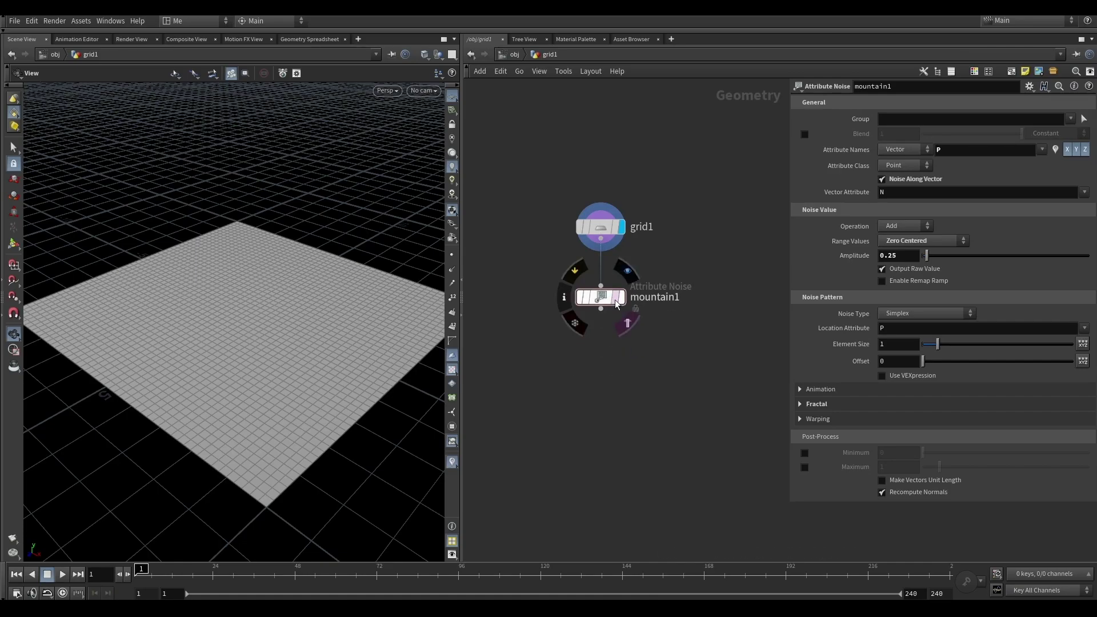
pyautogui.click(616, 302)
pyautogui.moveTo(252, 358); pyautogui.dragTo(295, 342)
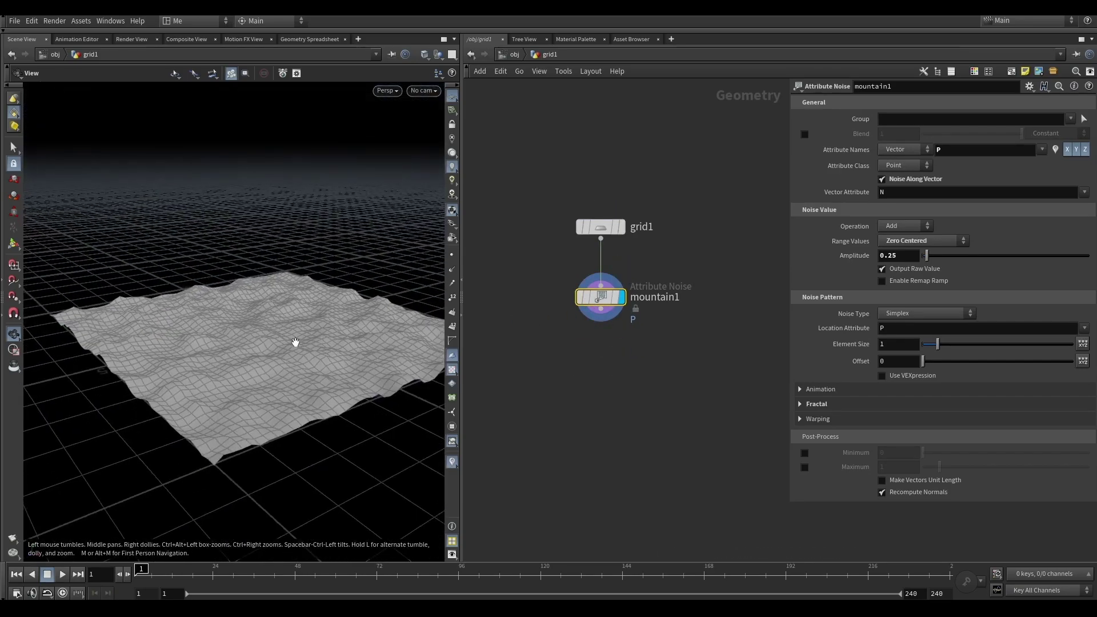
pyautogui.moveTo(938, 343); pyautogui.dragTo(978, 343)
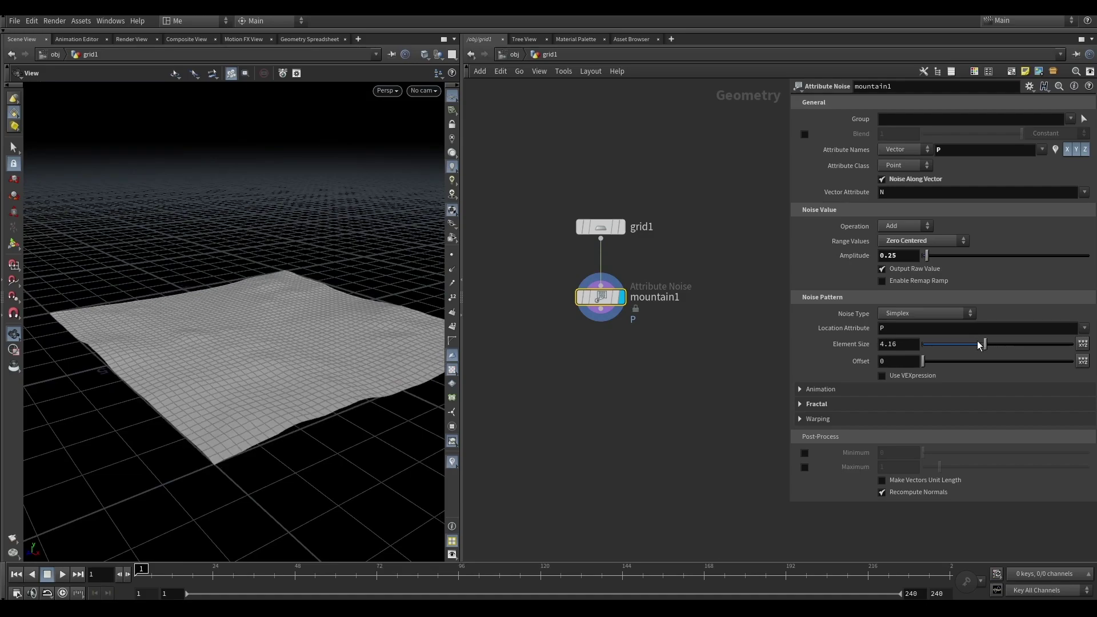
pyautogui.moveTo(434, 354)
pyautogui.mouseDown()
pyautogui.moveTo(367, 336)
pyautogui.moveTo(392, 336)
pyautogui.moveTo(298, 326)
pyautogui.moveTo(279, 343)
pyautogui.mouseUp()
pyautogui.click(601, 309)
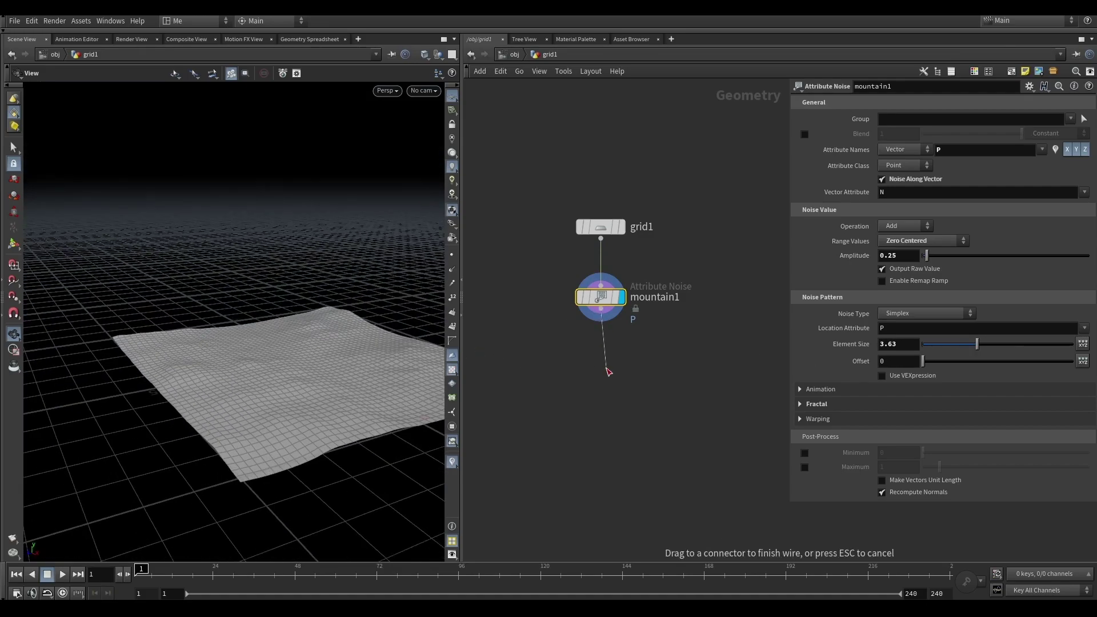
pyautogui.press('Tab')
pyautogui.write('ext')
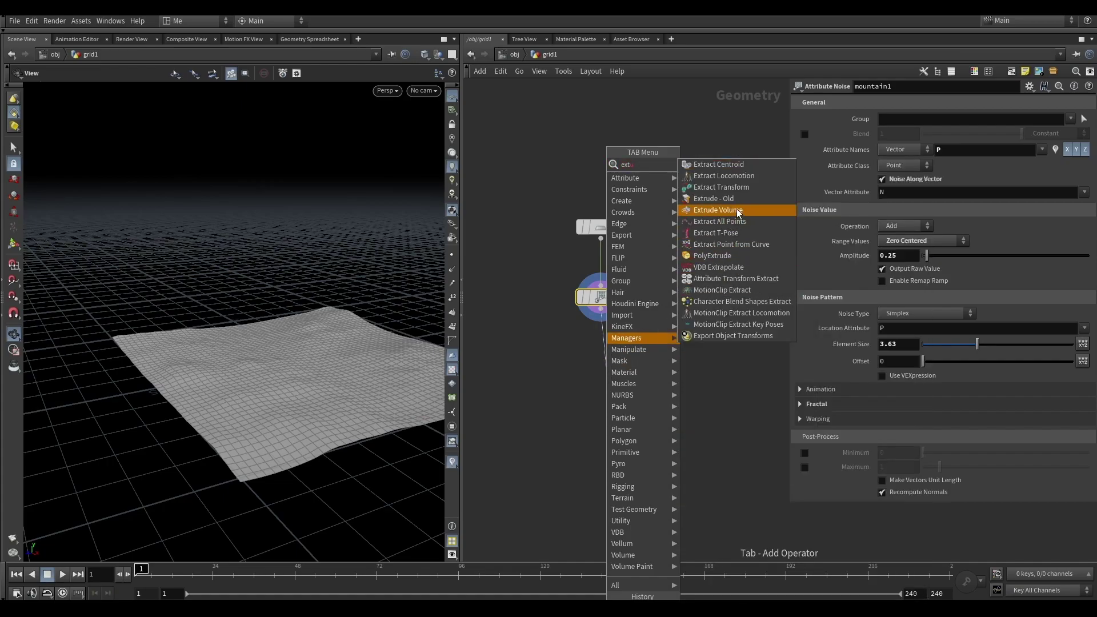
# Add an Extrude Volume under mountain1 with depth -2.08, forming a solid slab
pyautogui.click(736, 210)
pyautogui.click(605, 369)
pyautogui.moveTo(286, 432); pyautogui.dragTo(282, 399)
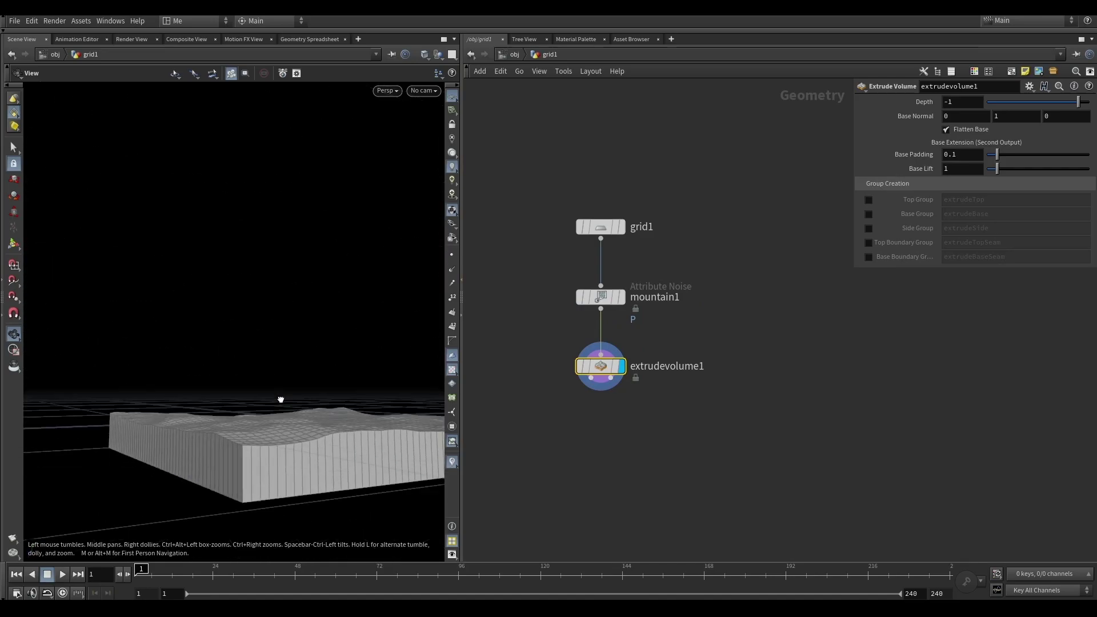
pyautogui.click(1067, 106)
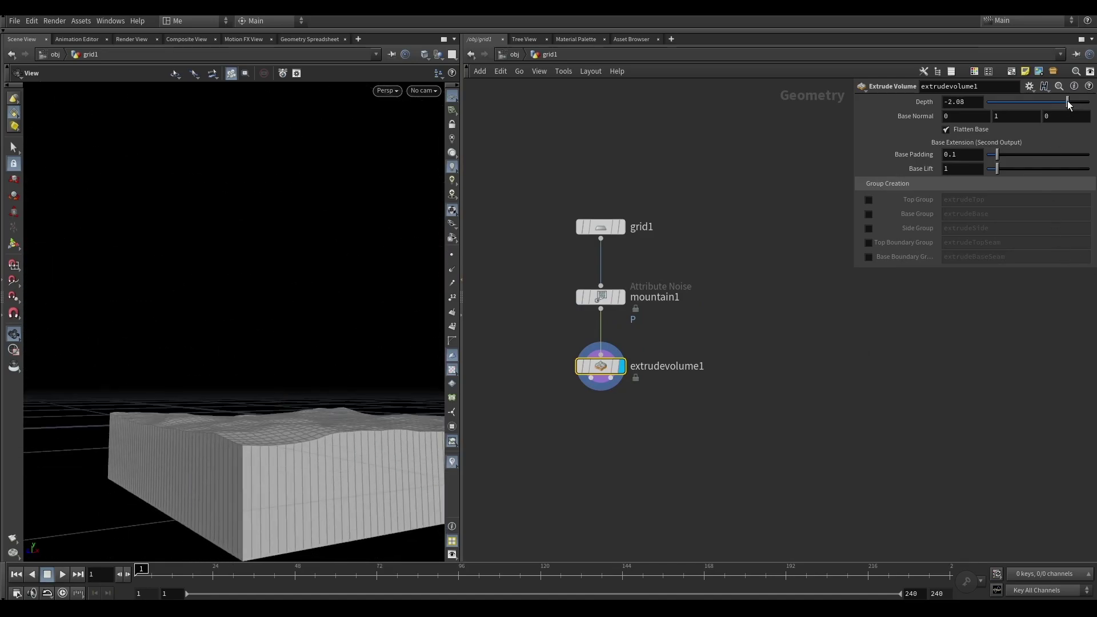
pyautogui.moveTo(250, 382)
pyautogui.mouseDown()
pyautogui.moveTo(297, 443)
pyautogui.moveTo(289, 438)
pyautogui.mouseUp()
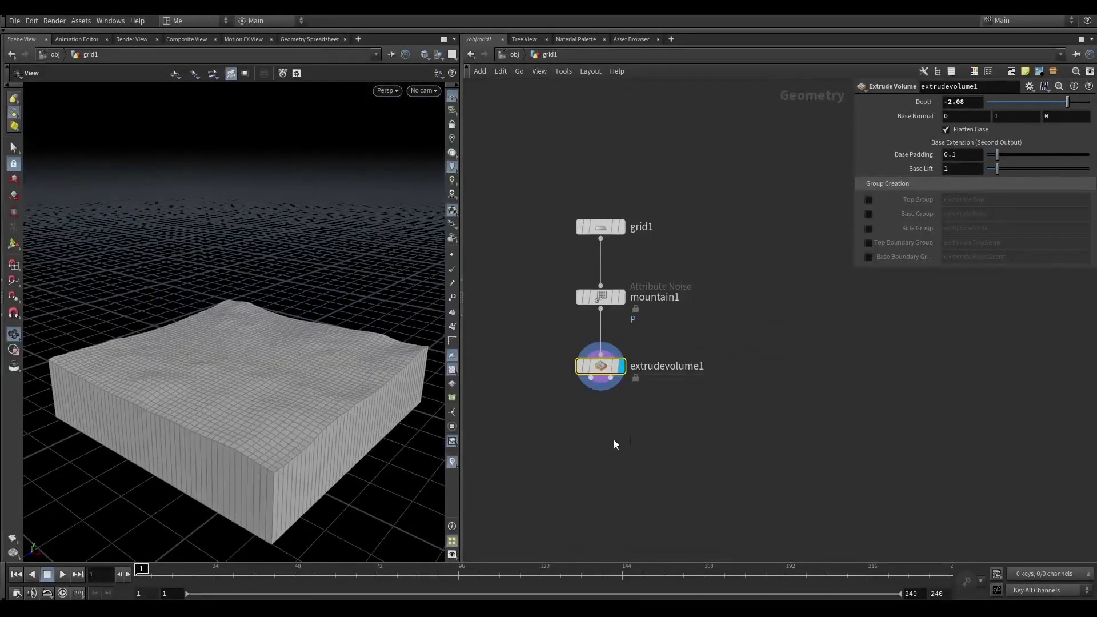
pyautogui.scroll(-3, 793, 338)
pyautogui.moveTo(392, 424)
pyautogui.mouseDown()
pyautogui.moveTo(196, 407)
pyautogui.moveTo(284, 335)
pyautogui.mouseUp()
pyautogui.moveTo(274, 416); pyautogui.dragTo(268, 395)
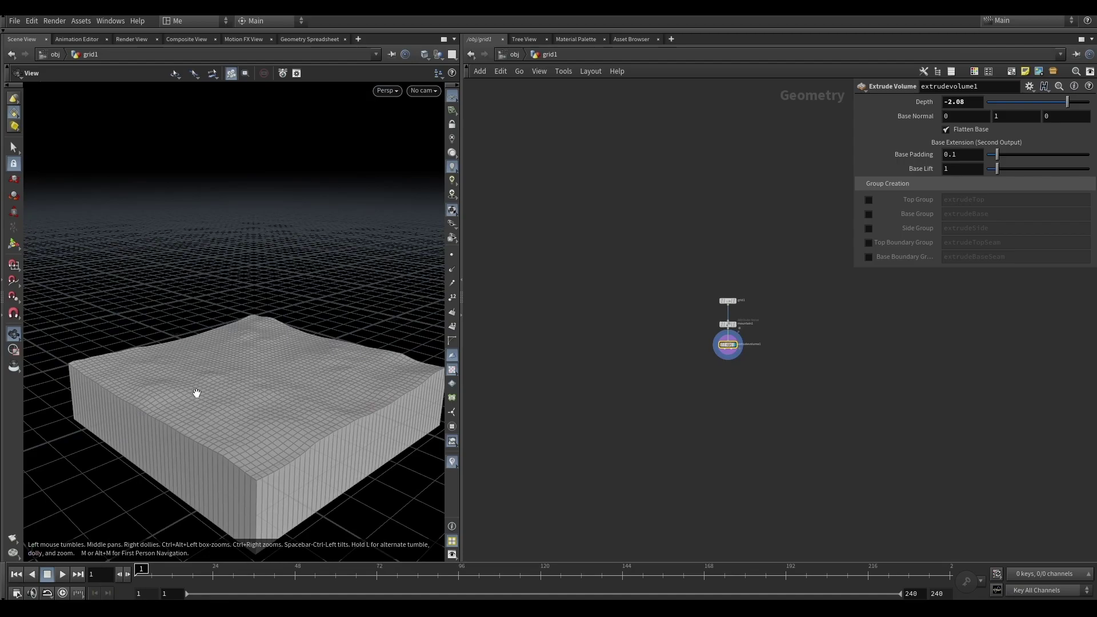
pyautogui.scroll(4, 732, 377)
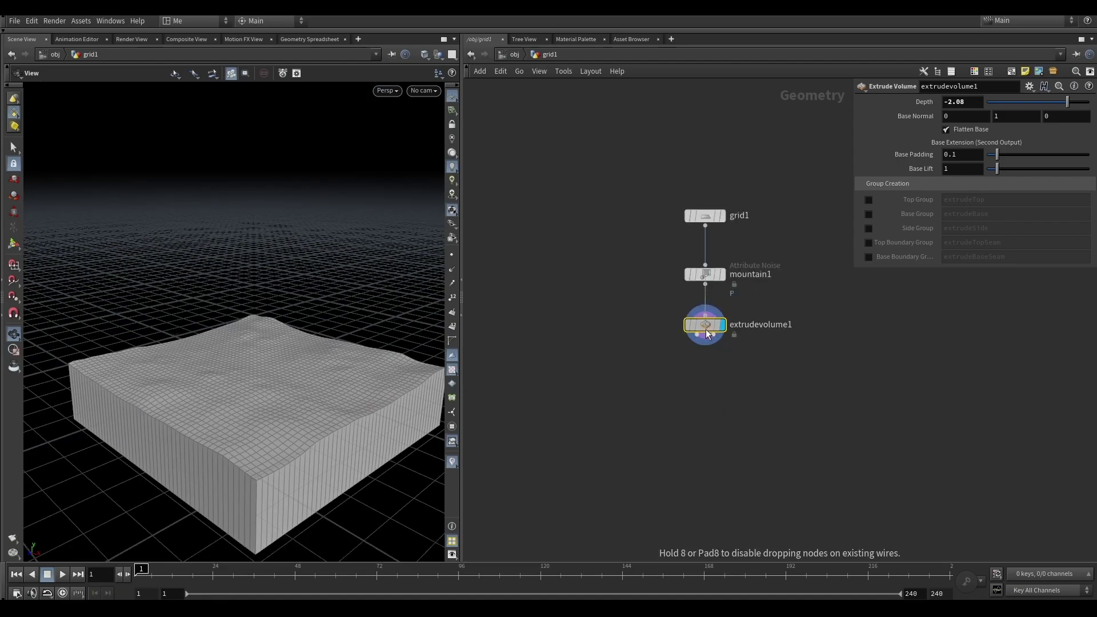
pyautogui.moveTo(212, 391); pyautogui.dragTo(215, 392)
pyautogui.click(705, 343)
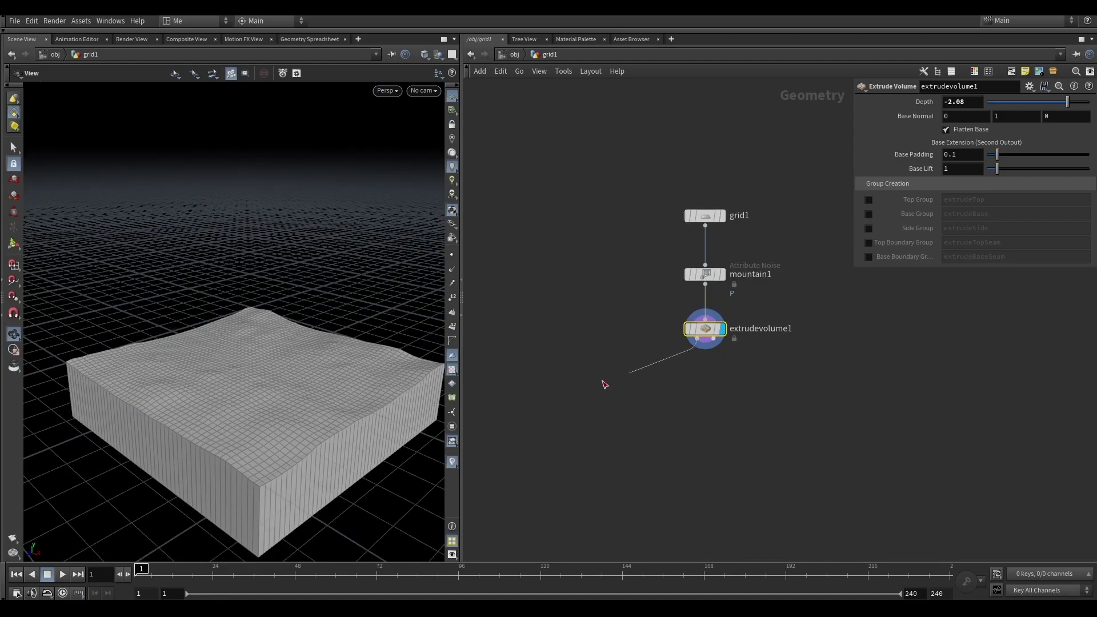
# Add a Draw Curve node below extrudevolume1 and undo a test stroke
pyautogui.click(602, 383)
pyautogui.write('dr')
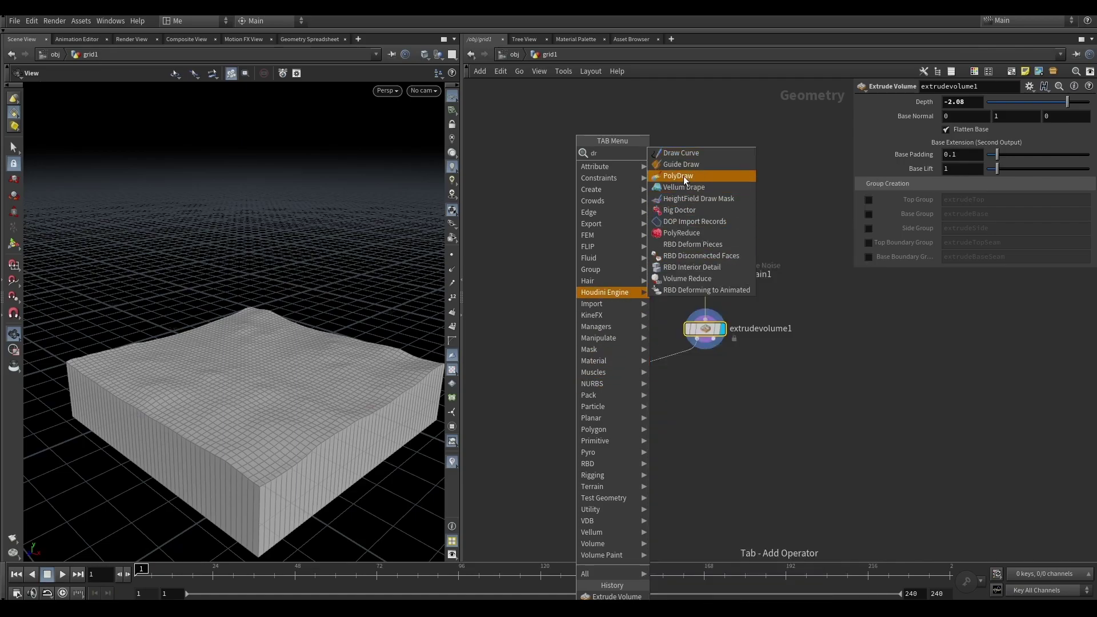
pyautogui.click(691, 157)
pyautogui.click(575, 384)
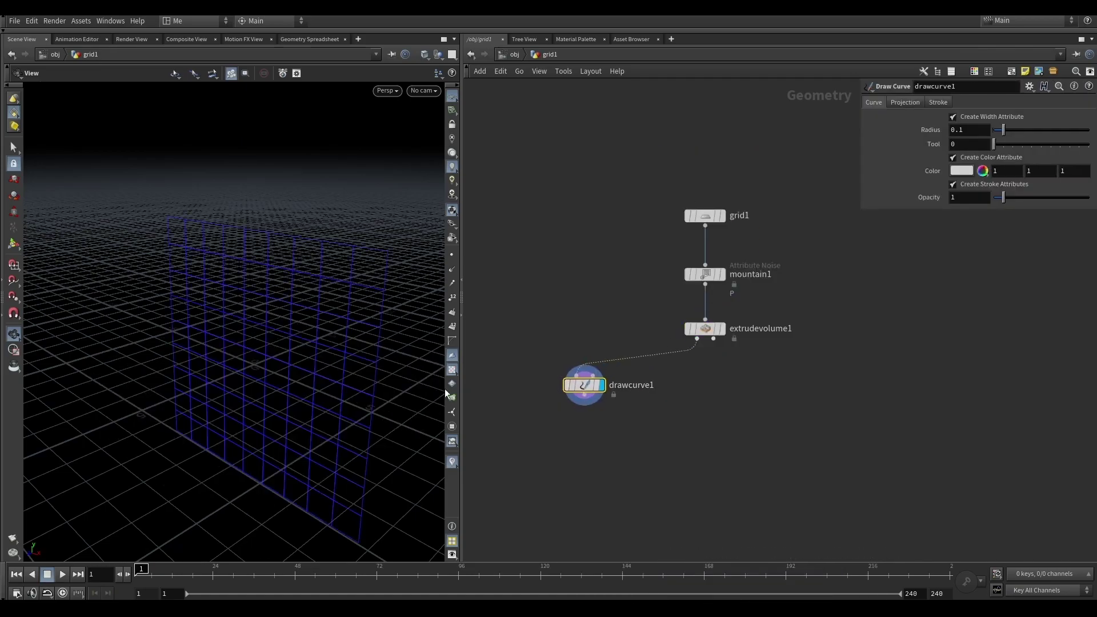
pyautogui.moveTo(446, 393)
pyautogui.mouseDown()
pyautogui.moveTo(294, 392)
pyautogui.moveTo(34, 284)
pyautogui.mouseUp()
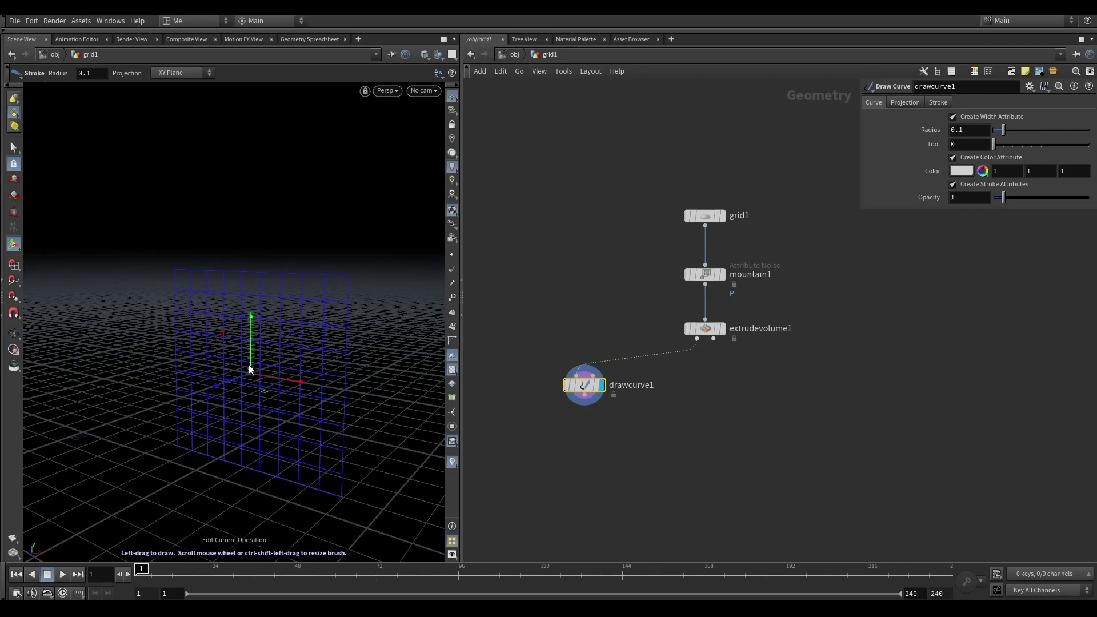
pyautogui.moveTo(249, 365); pyautogui.dragTo(268, 378)
pyautogui.hotkey('ctrl', 'z')
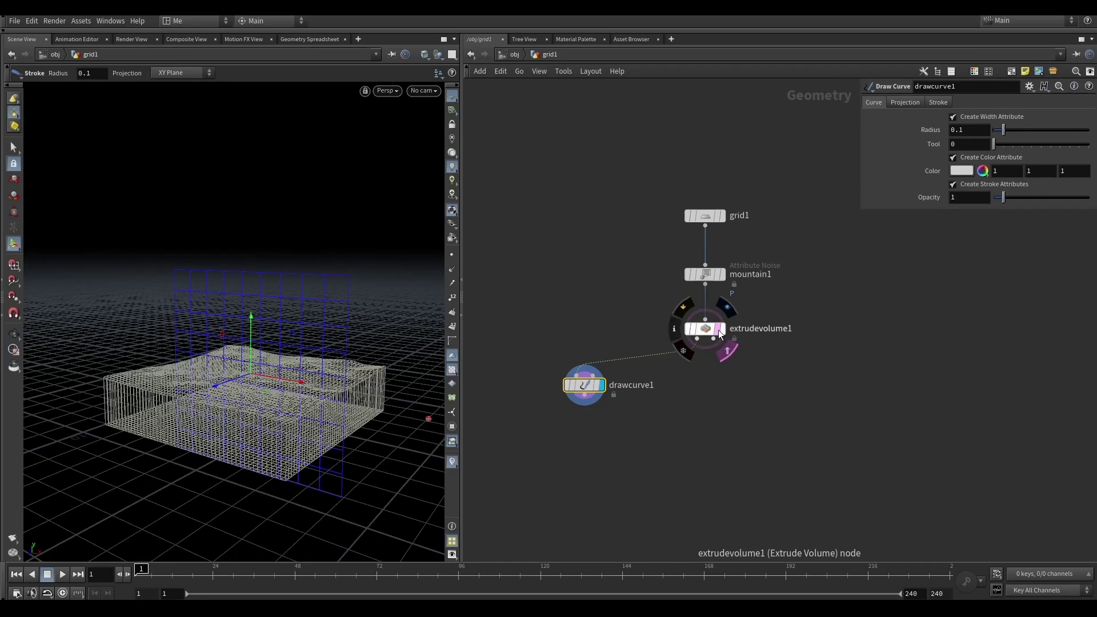
# Set the curve's Projection to Geometry and reorient the view over the block
pyautogui.click(905, 102)
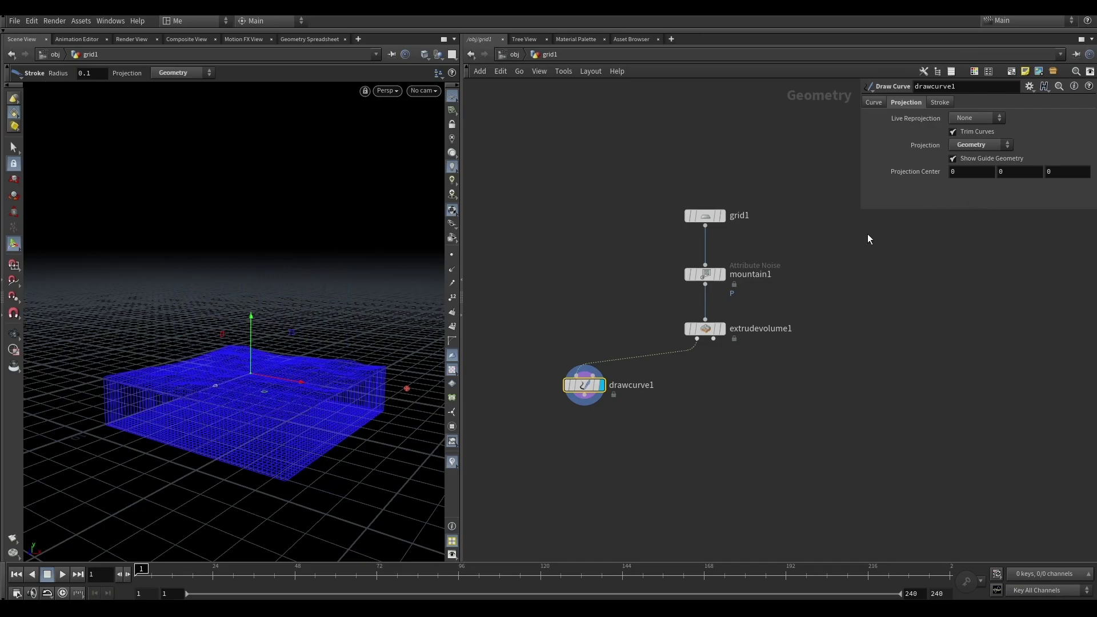
pyautogui.press('Escape')
pyautogui.moveTo(252, 384)
pyautogui.mouseDown()
pyautogui.moveTo(262, 416)
pyautogui.moveTo(233, 331)
pyautogui.moveTo(313, 360)
pyautogui.moveTo(230, 401)
pyautogui.mouseUp()
pyautogui.press('Return')
pyautogui.press('Escape')
pyautogui.moveTo(302, 445)
pyautogui.mouseDown()
pyautogui.moveTo(240, 426)
pyautogui.moveTo(261, 384)
pyautogui.moveTo(333, 429)
pyautogui.moveTo(288, 358)
pyautogui.mouseUp()
pyautogui.press('Return')
pyautogui.hotkey('ctrl', 'z')
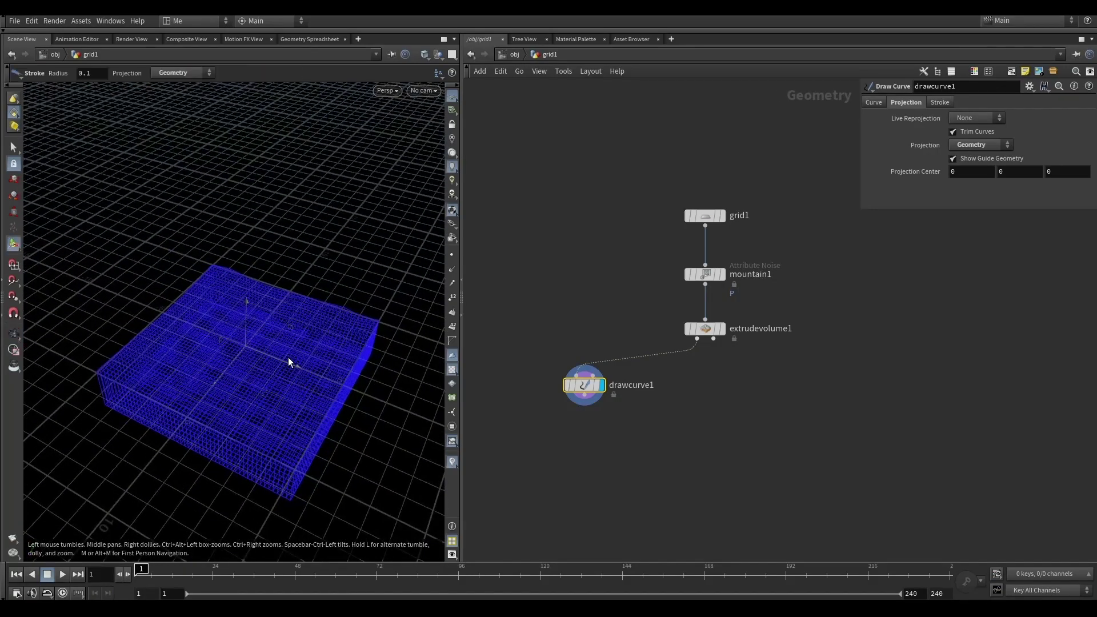
# Draw a wavy curve across the top surface of the slab
pyautogui.click(301, 339)
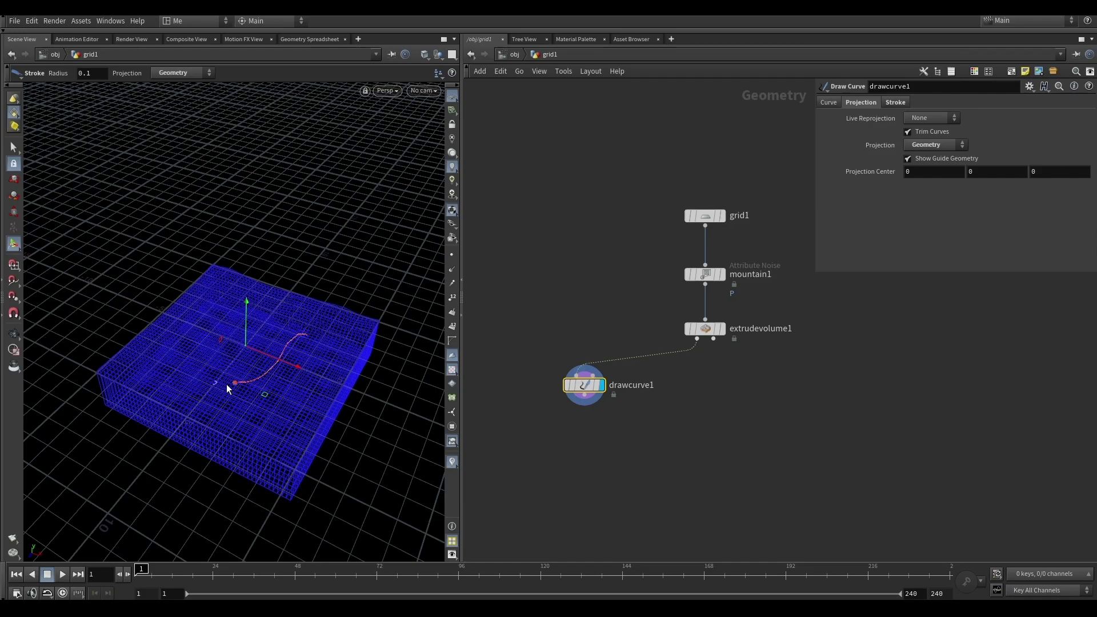
pyautogui.hotkey('ctrl', 'z')
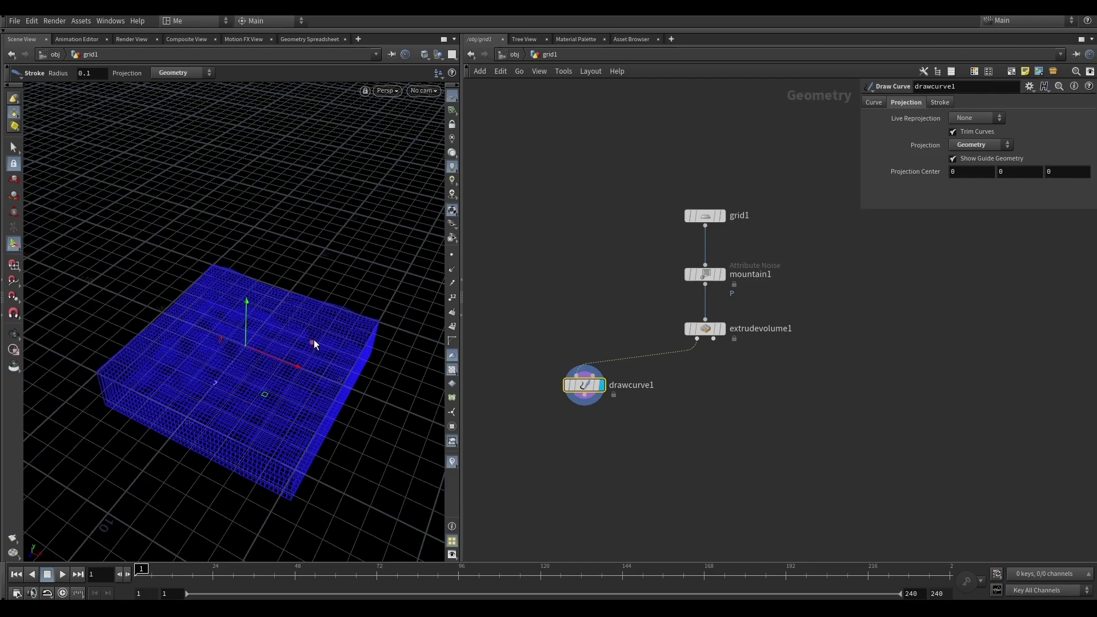
pyautogui.moveTo(292, 326); pyautogui.dragTo(237, 382)
pyautogui.moveTo(290, 418)
pyautogui.keyDown('alt'); pyautogui.mouseDown()
pyautogui.moveTo(201, 380)
pyautogui.moveTo(378, 406)
pyautogui.mouseUp(); pyautogui.keyUp('alt')
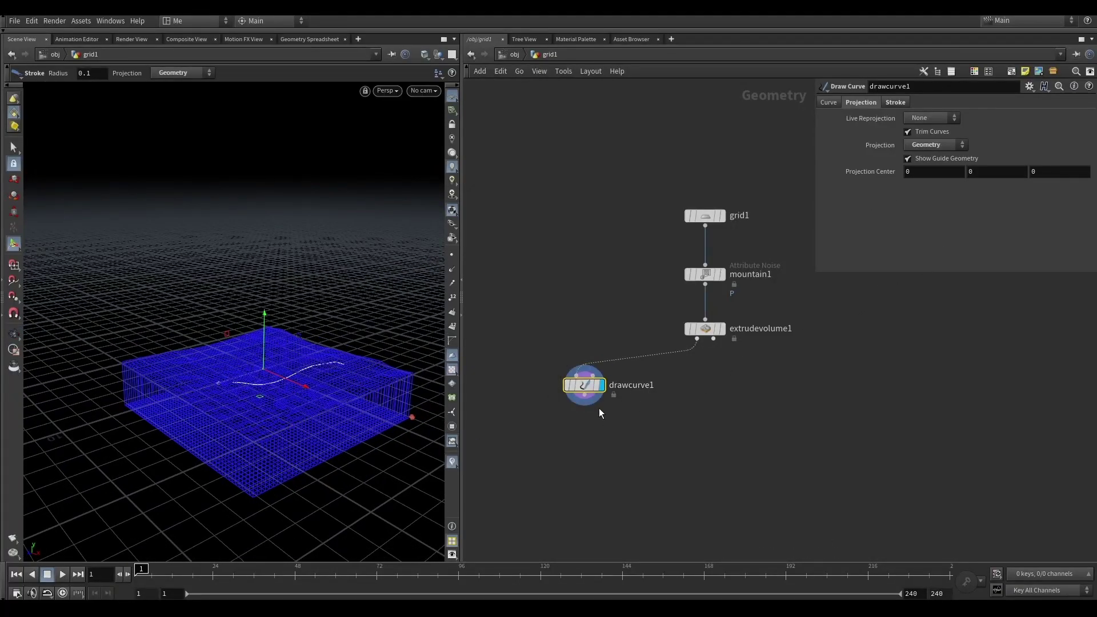
pyautogui.click(581, 449)
# Add a displayed Scatter node under drawcurve1
pyautogui.write('scat')
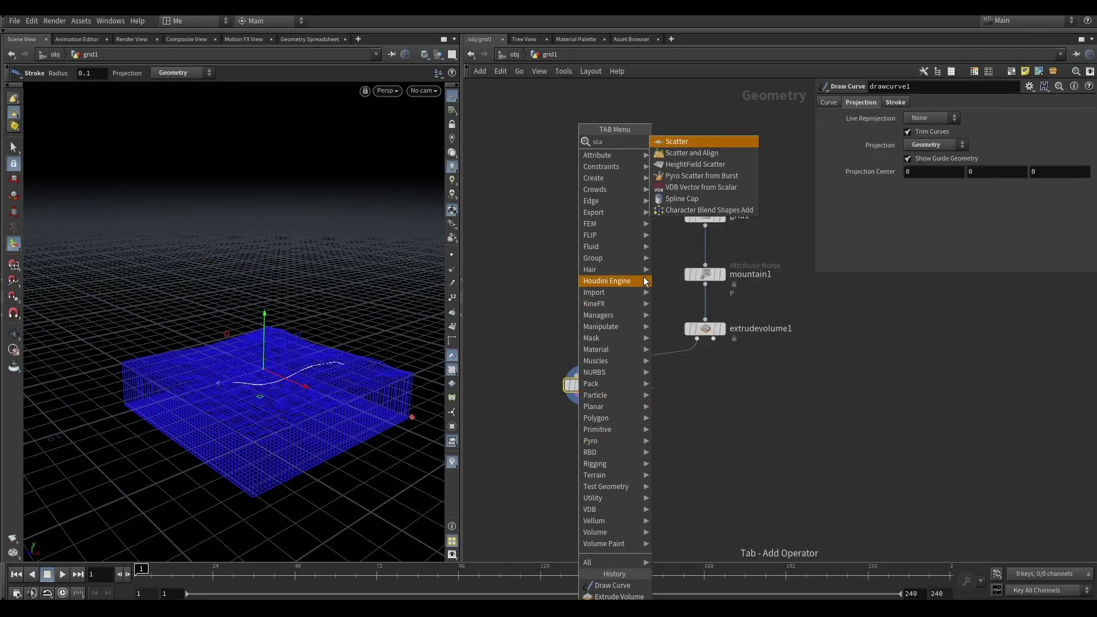
pyautogui.press('Return')
pyautogui.click(595, 445)
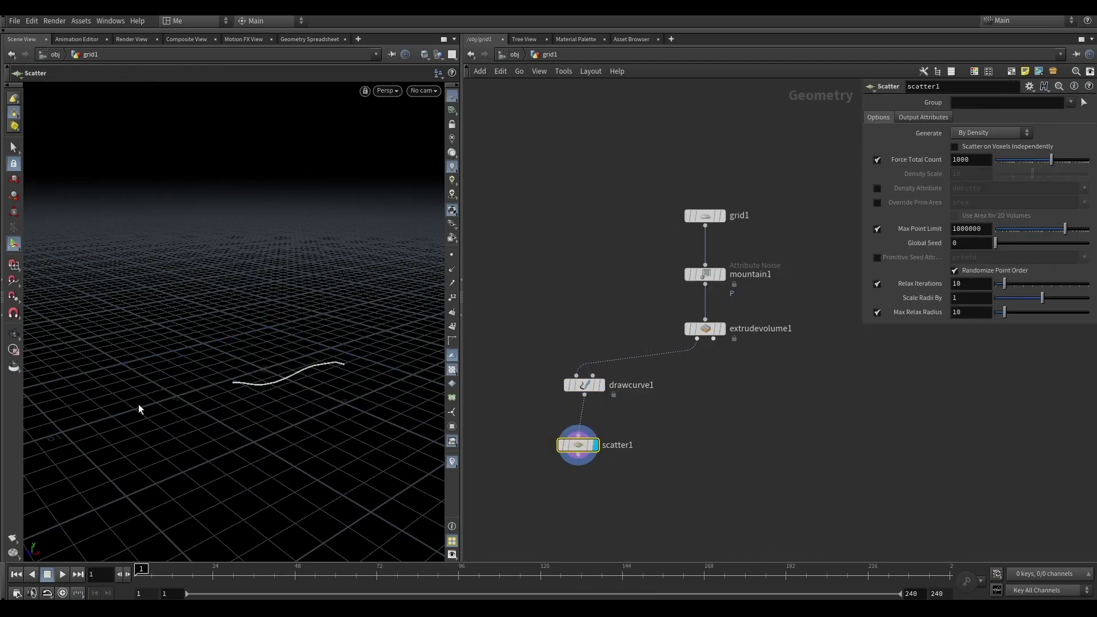
pyautogui.click(13, 333)
pyautogui.moveTo(203, 392); pyautogui.dragTo(320, 395)
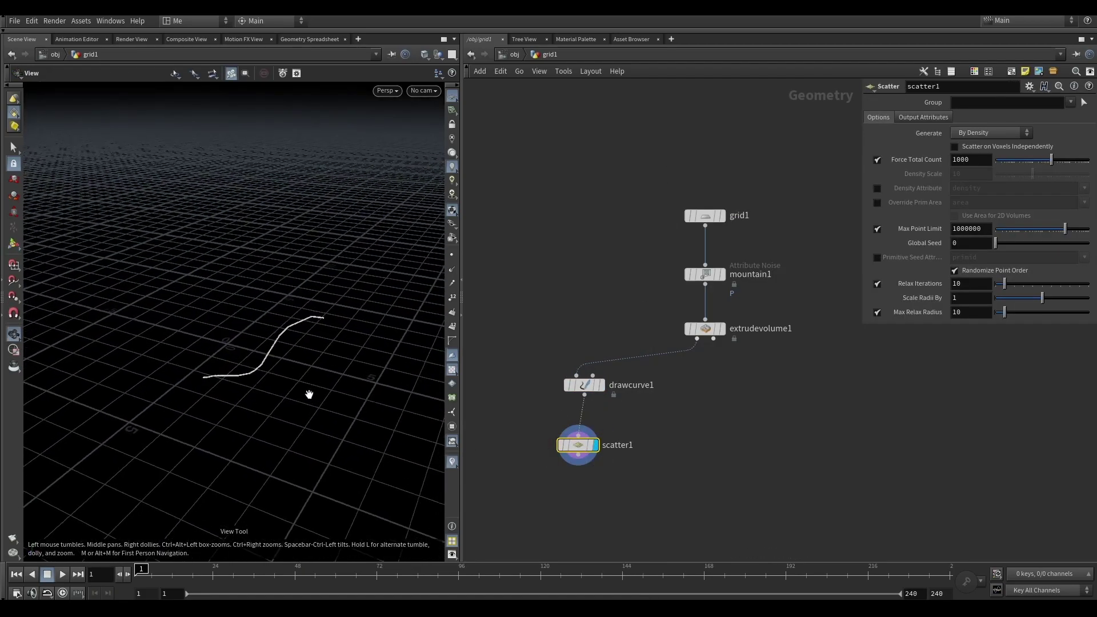
pyautogui.scroll(-3, 667, 349)
pyautogui.scroll(4, 640, 400)
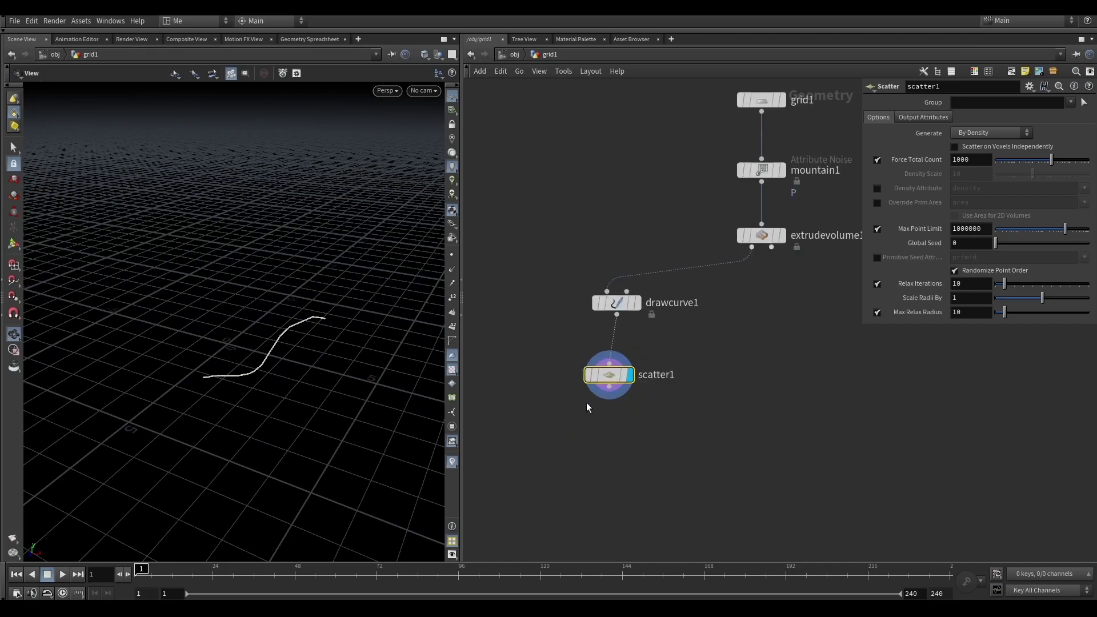
pyautogui.moveTo(607, 377)
pyautogui.mouseDown()
pyautogui.moveTo(622, 355)
pyautogui.moveTo(605, 430)
pyautogui.mouseUp()
# Add a displayed Point Jitter after scatter1 with scale 3.18
pyautogui.write('poi')
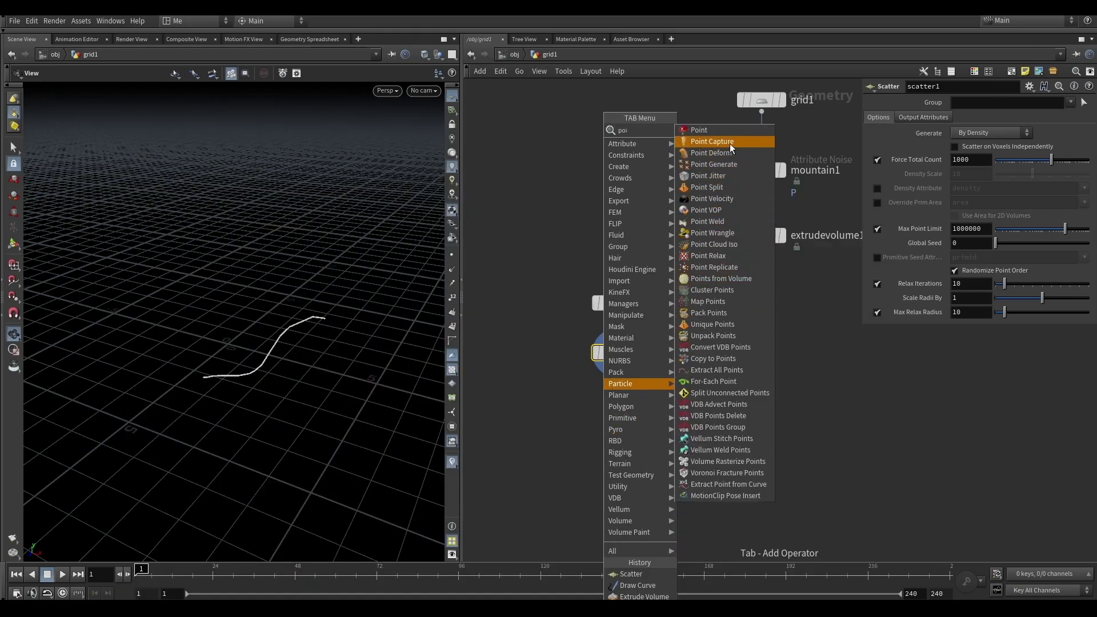
pyautogui.write('nt j')
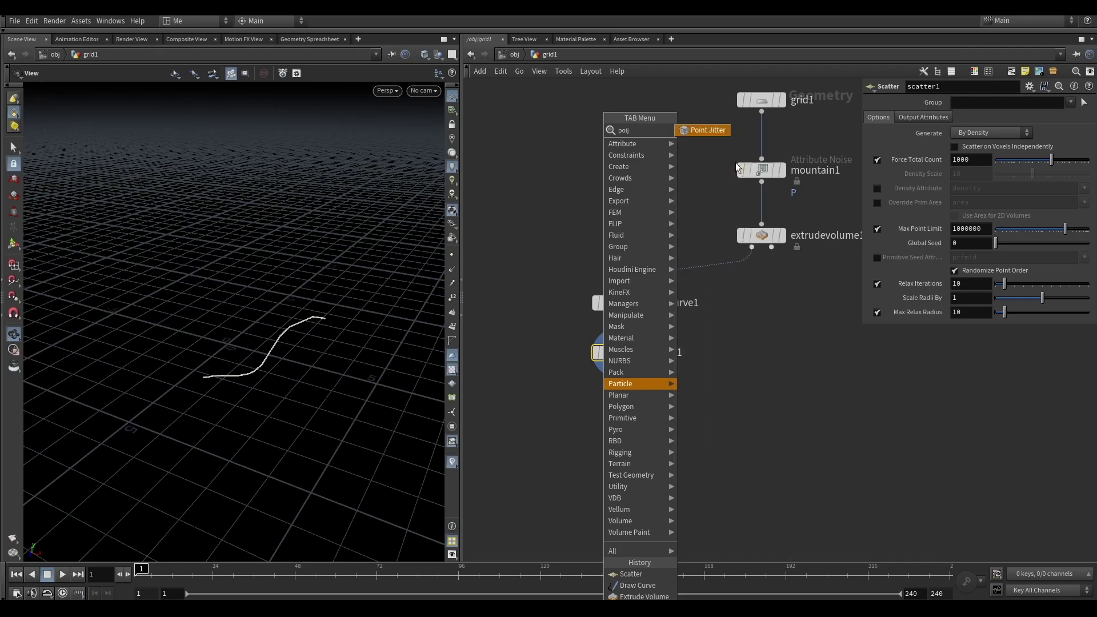
pyautogui.click(728, 128)
pyautogui.click(640, 423)
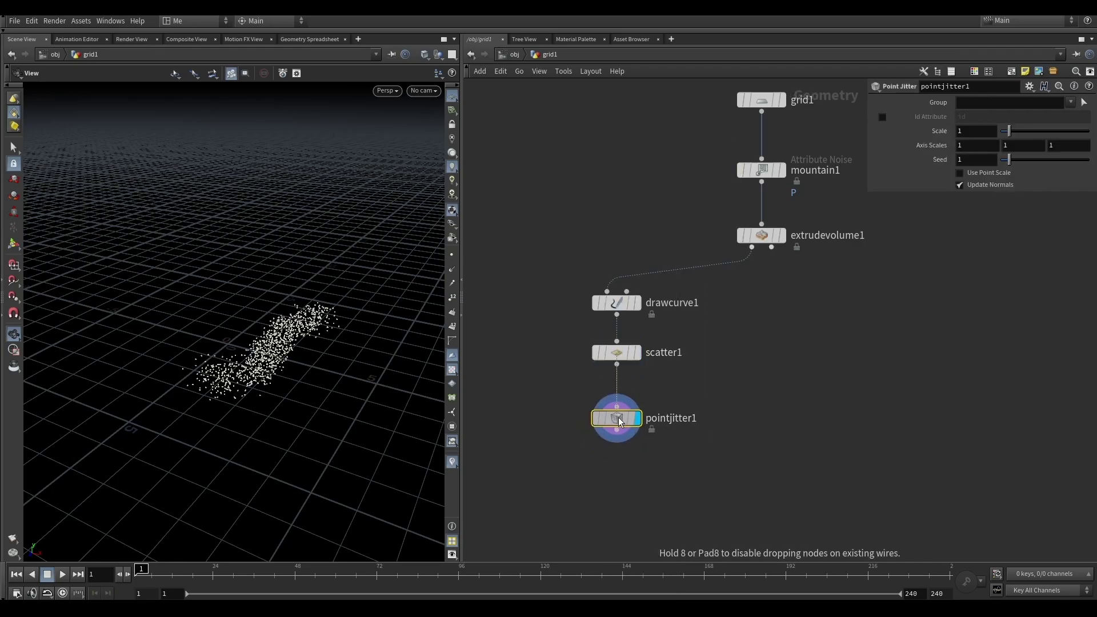
pyautogui.moveTo(366, 342); pyautogui.dragTo(424, 293)
pyautogui.moveTo(1026, 129); pyautogui.dragTo(1028, 131)
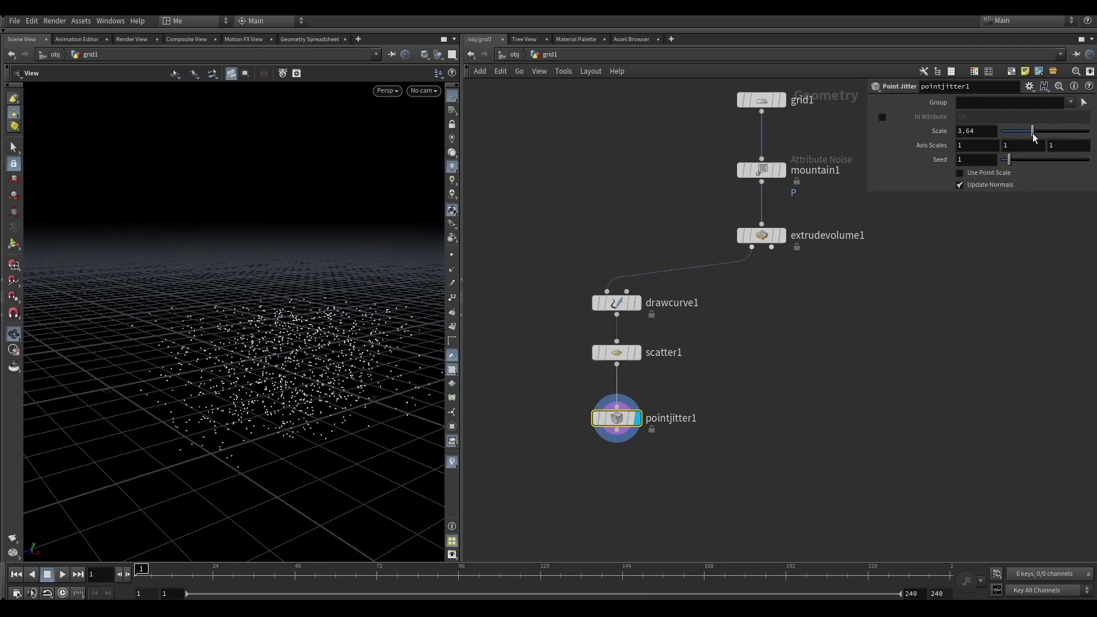
pyautogui.moveTo(400, 331)
pyautogui.mouseDown()
pyautogui.moveTo(341, 323)
pyautogui.moveTo(282, 404)
pyautogui.mouseUp()
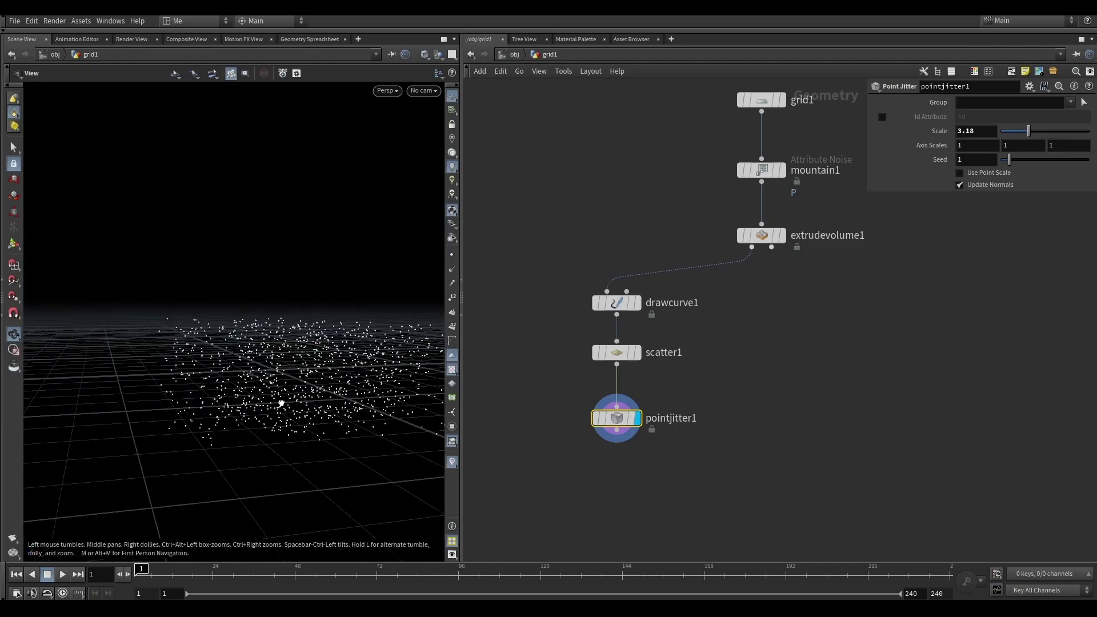
pyautogui.moveTo(1033, 129); pyautogui.dragTo(1029, 133)
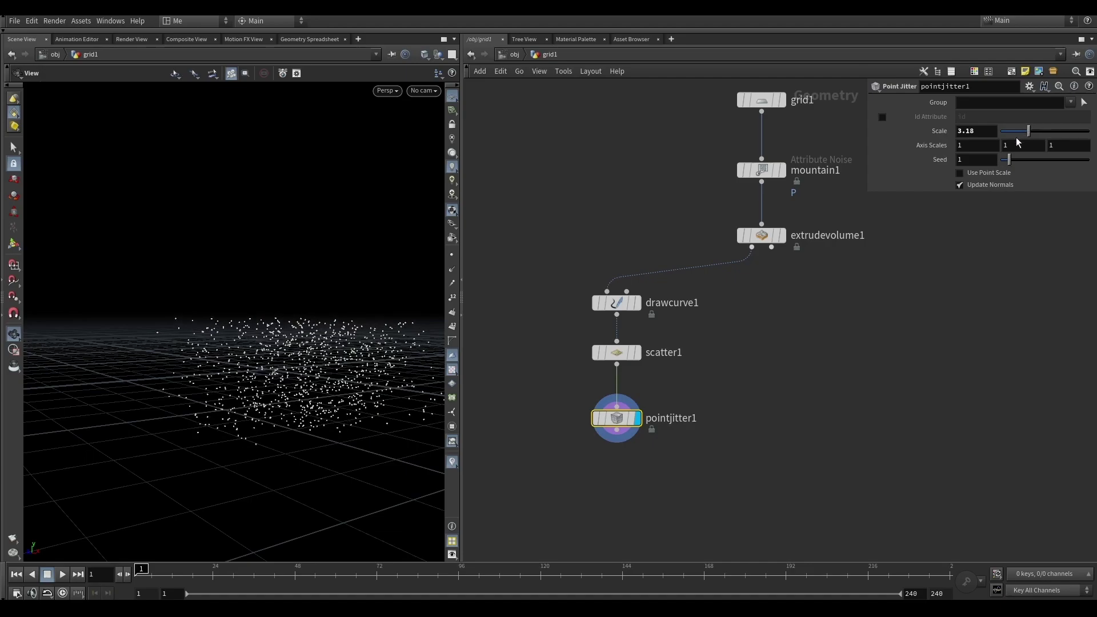
pyautogui.moveTo(286, 371)
pyautogui.mouseDown()
pyautogui.moveTo(359, 417)
pyautogui.moveTo(711, 304)
pyautogui.mouseUp()
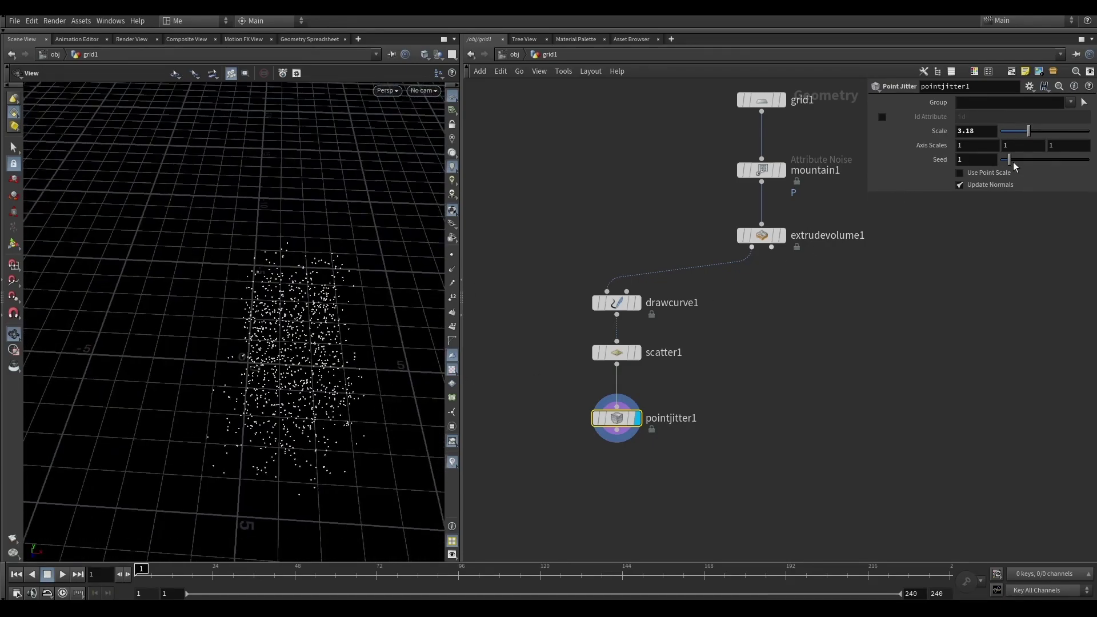
pyautogui.moveTo(647, 339); pyautogui.dragTo(618, 212, button='middle')
# Add a Voronoi Fracture taking extrudevolume1 as geometry and pointjitter1 as cell points
pyautogui.press('Tab')
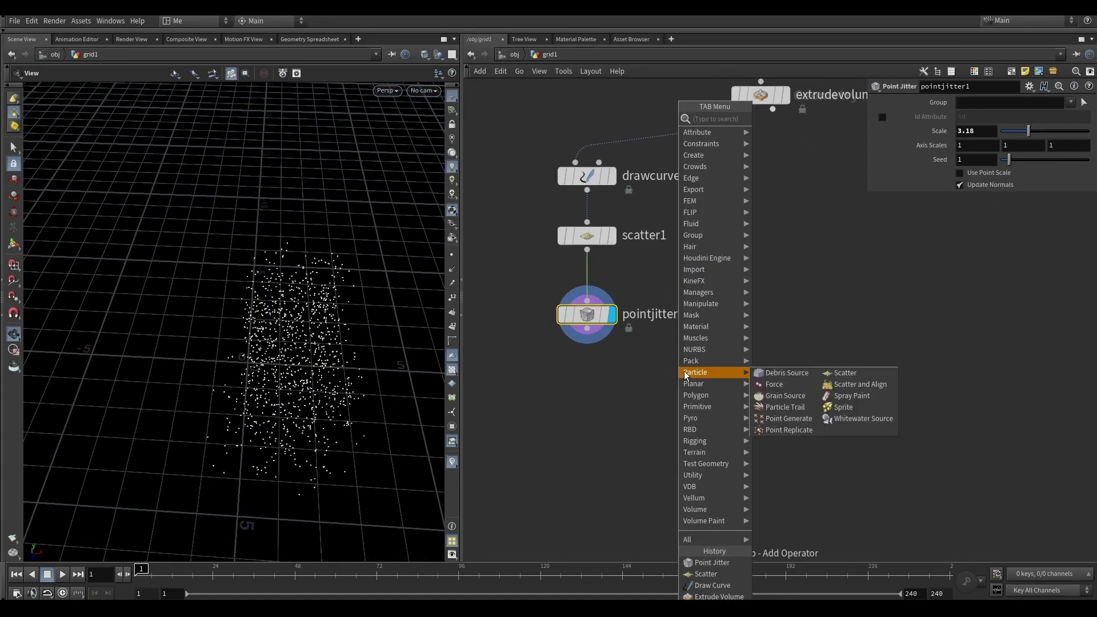
pyautogui.write('vor')
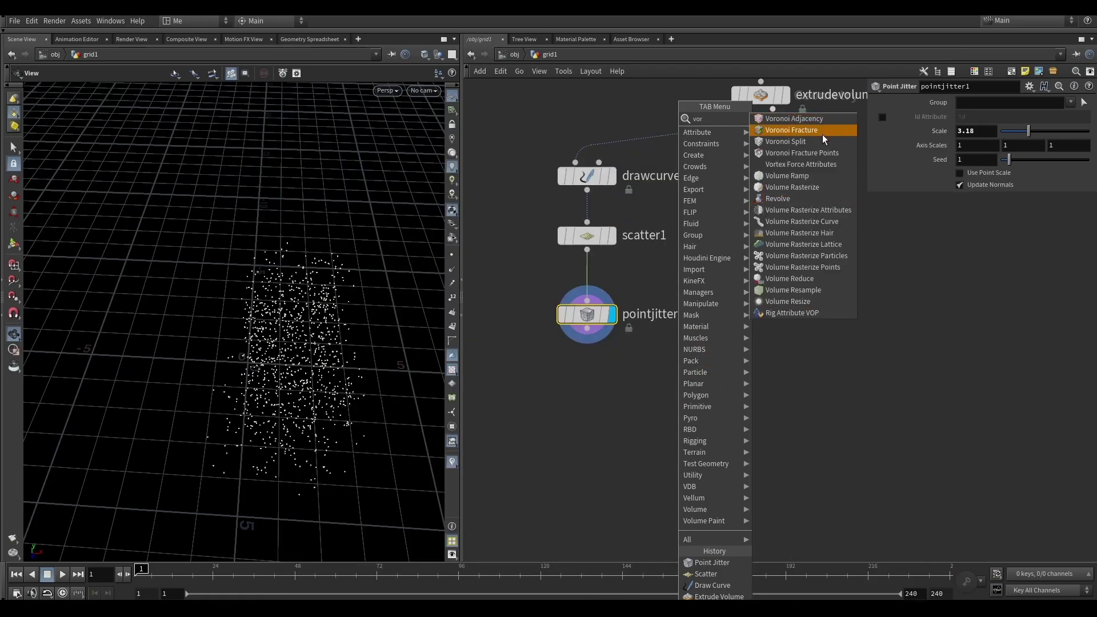
pyautogui.click(792, 130)
pyautogui.click(690, 416)
pyautogui.moveTo(679, 396); pyautogui.dragTo(798, 91)
pyautogui.click(799, 91)
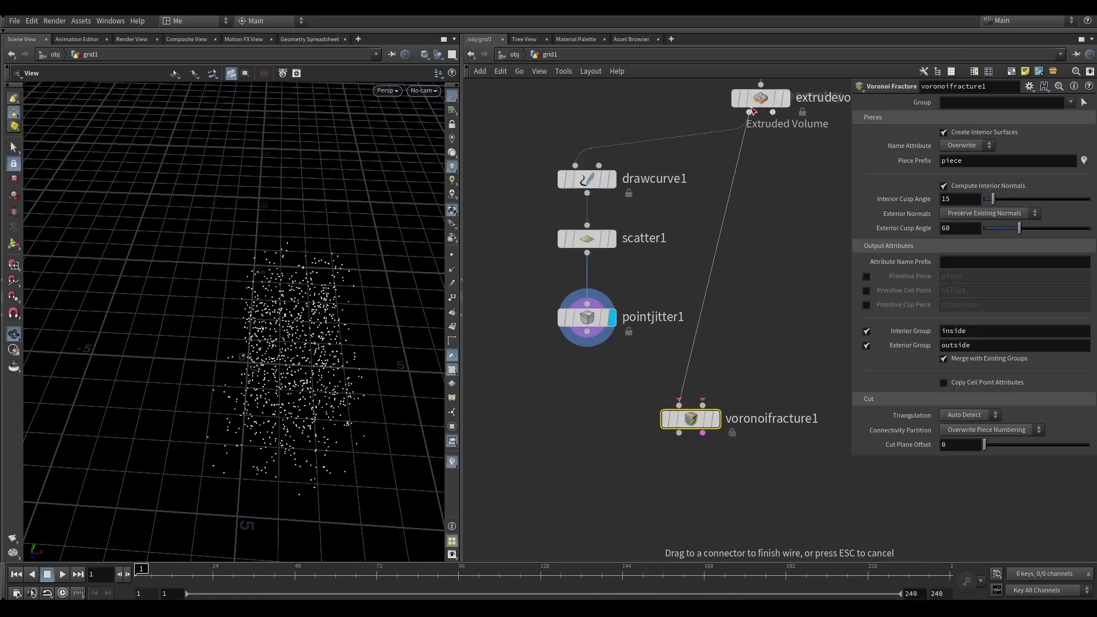
pyautogui.moveTo(703, 405); pyautogui.dragTo(590, 342)
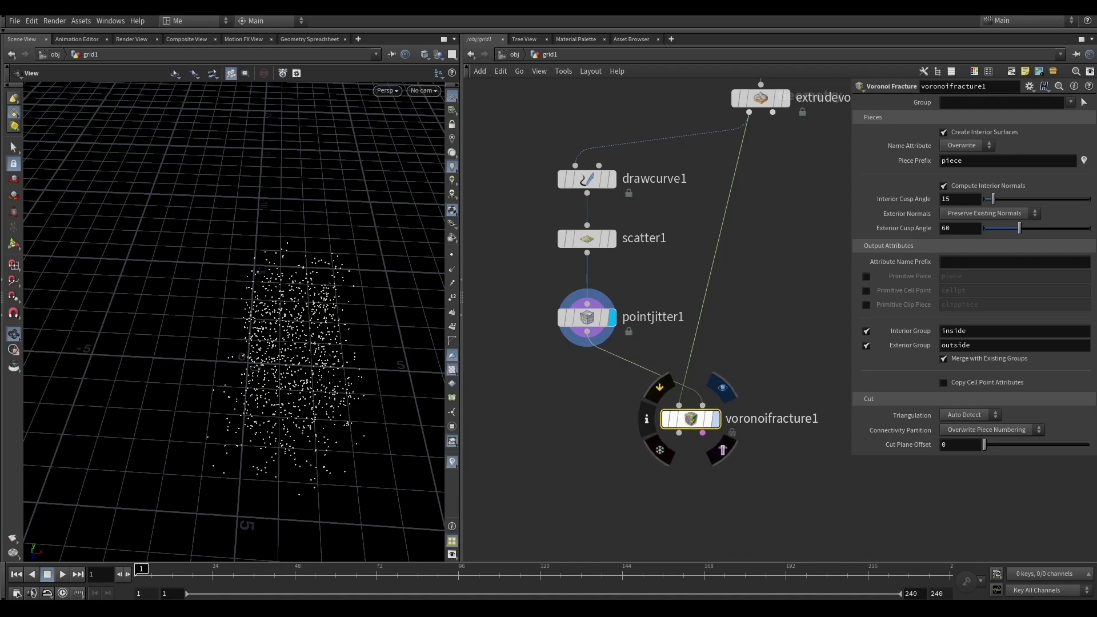
# Add a displayed Exploded View after voronoifracture1 to preview the pieces
pyautogui.press('r')
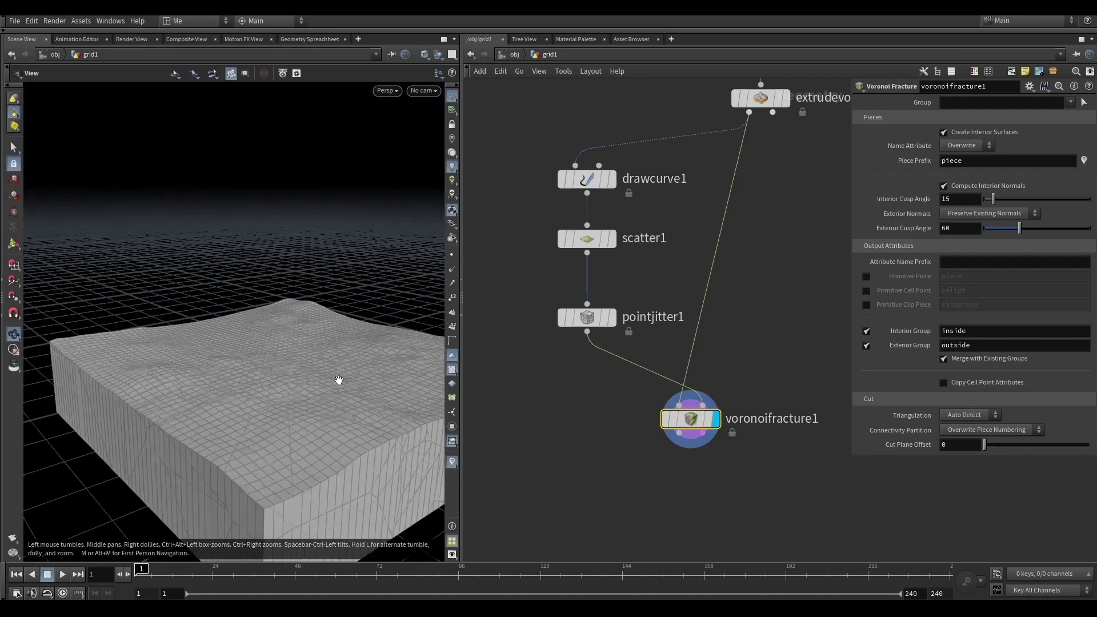
pyautogui.moveTo(265, 355)
pyautogui.mouseDown()
pyautogui.moveTo(384, 465)
pyautogui.moveTo(318, 406)
pyautogui.moveTo(385, 392)
pyautogui.mouseUp()
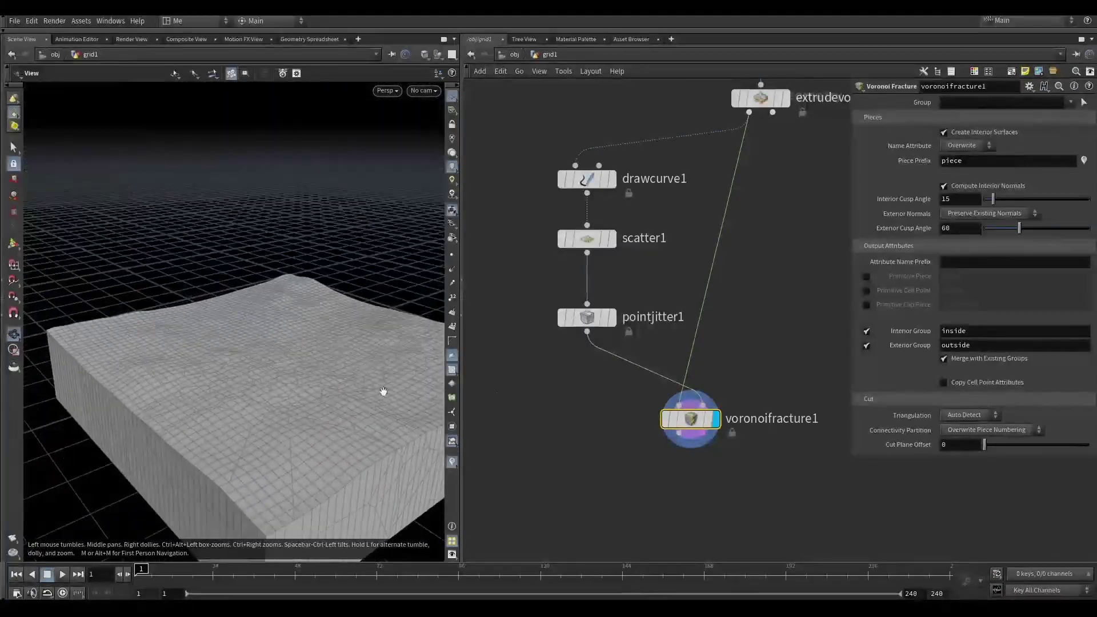
pyautogui.click(679, 433)
pyautogui.click(524, 482)
pyautogui.moveTo(537, 475)
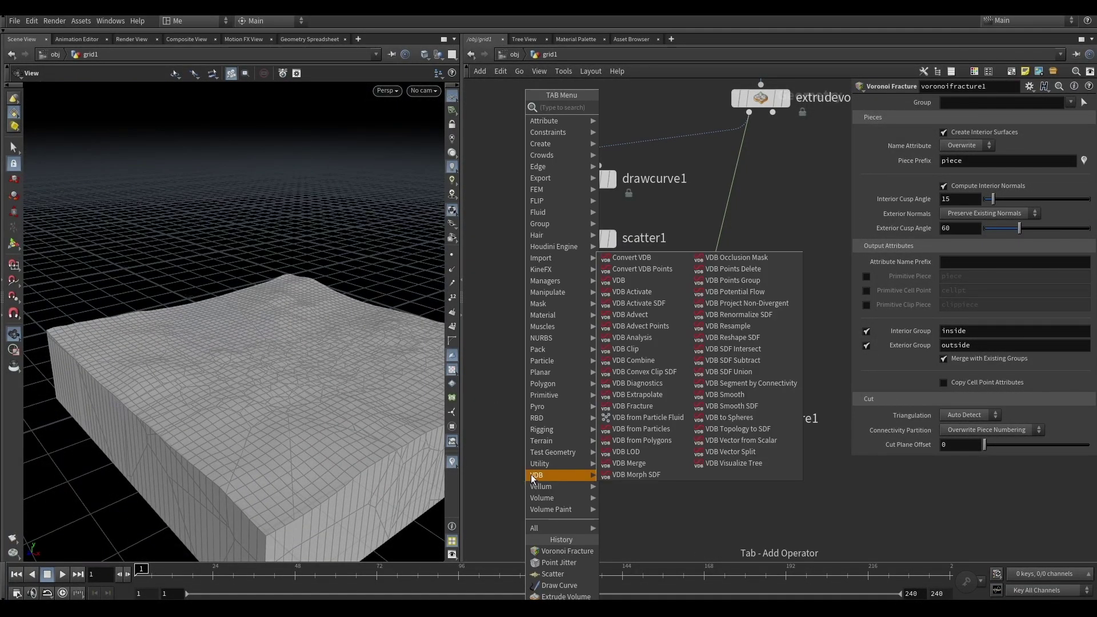
pyautogui.write('ex')
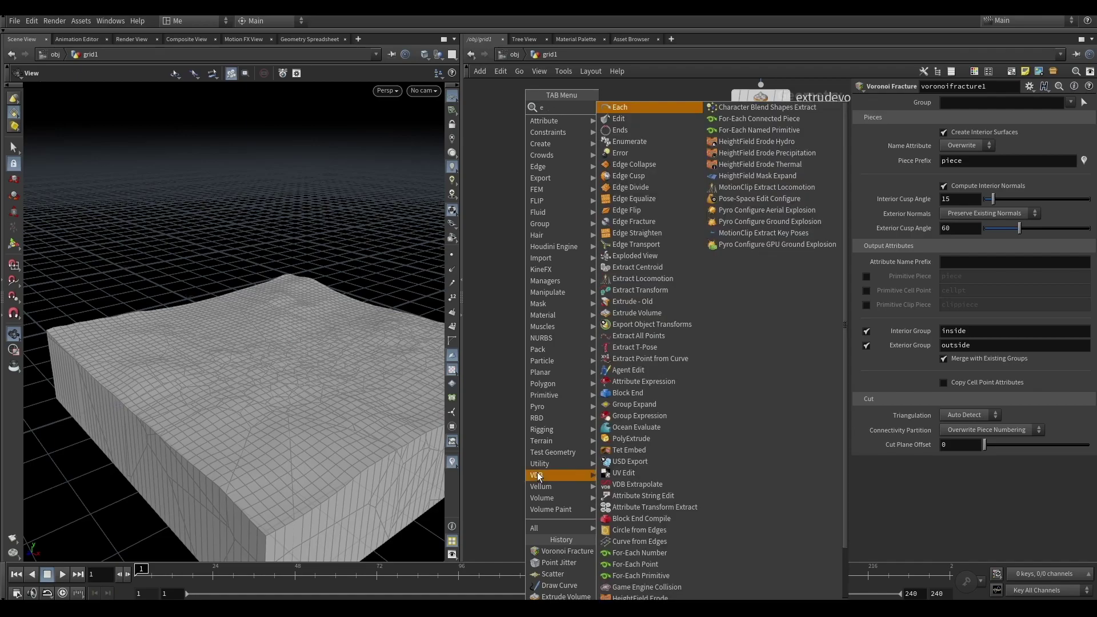
pyautogui.write('plo')
pyautogui.click(671, 98)
pyautogui.click(550, 482)
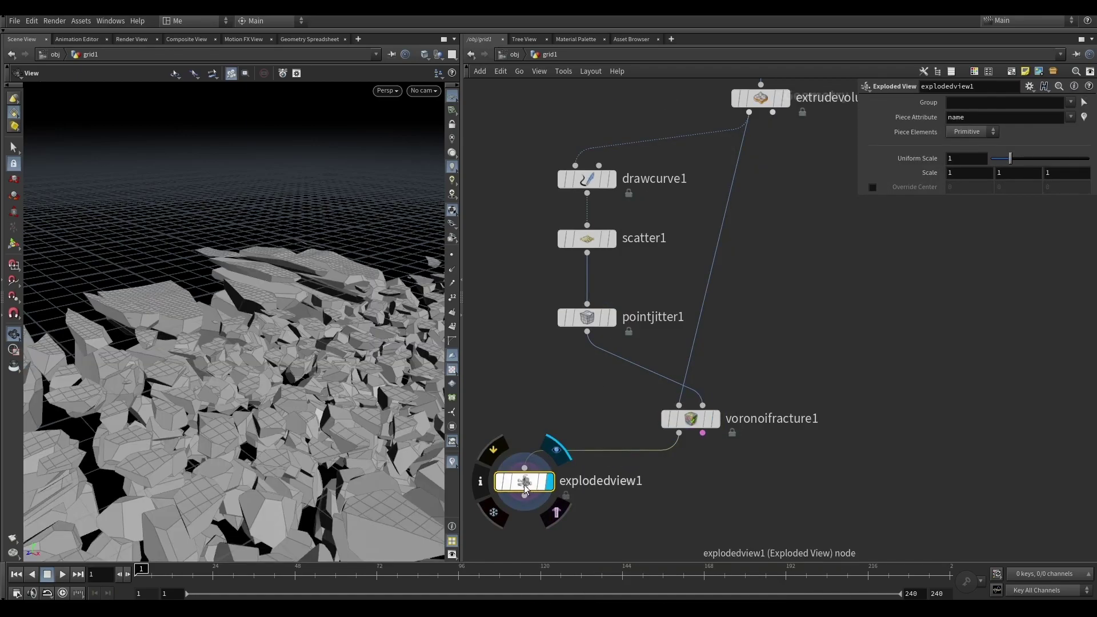
pyautogui.moveTo(367, 404)
pyautogui.mouseDown()
pyautogui.moveTo(420, 403)
pyautogui.moveTo(252, 448)
pyautogui.moveTo(244, 416)
pyautogui.moveTo(265, 375)
pyautogui.moveTo(278, 457)
pyautogui.mouseUp()
# Set scatter1's Force Total Count to 650
pyautogui.click(587, 239)
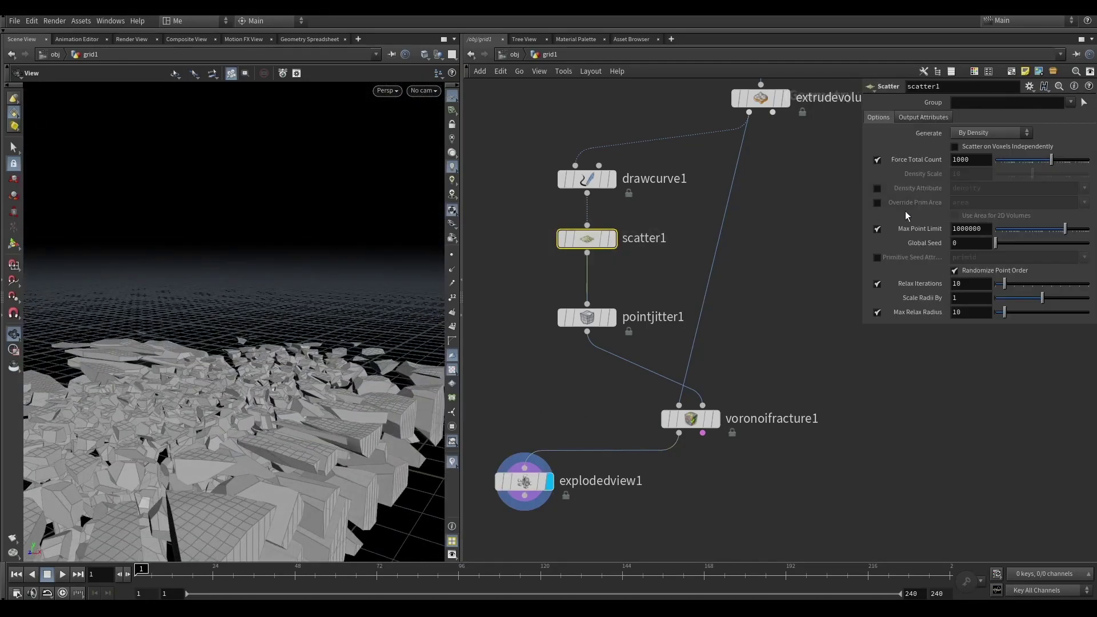
pyautogui.write('650')
pyautogui.press('Return')
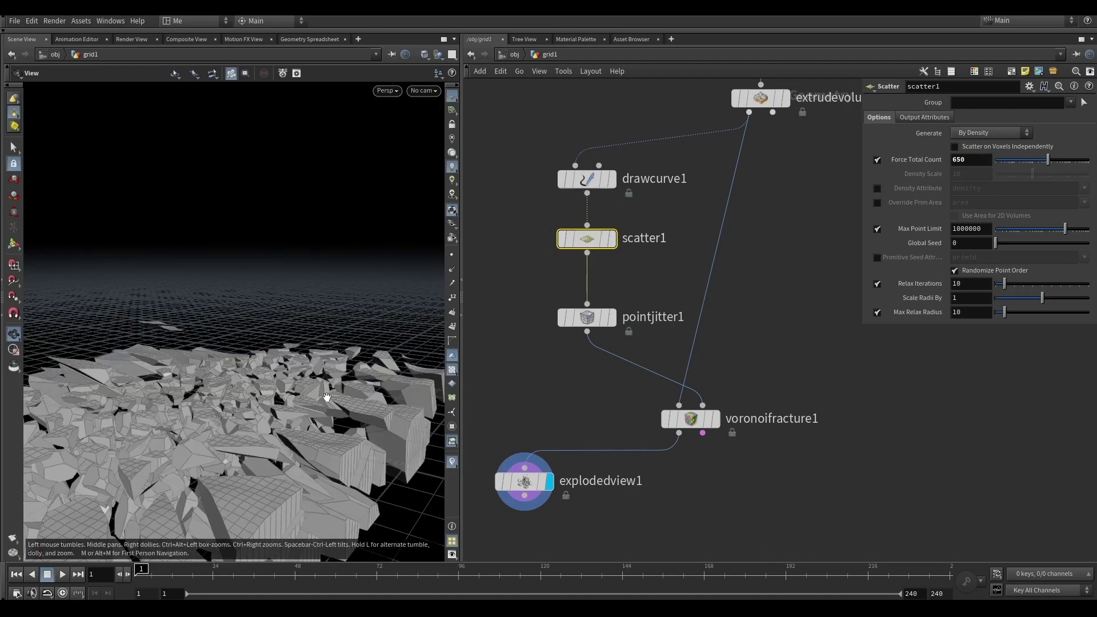
pyautogui.moveTo(331, 384)
pyautogui.mouseDown()
pyautogui.moveTo(319, 367)
pyautogui.moveTo(284, 417)
pyautogui.mouseUp()
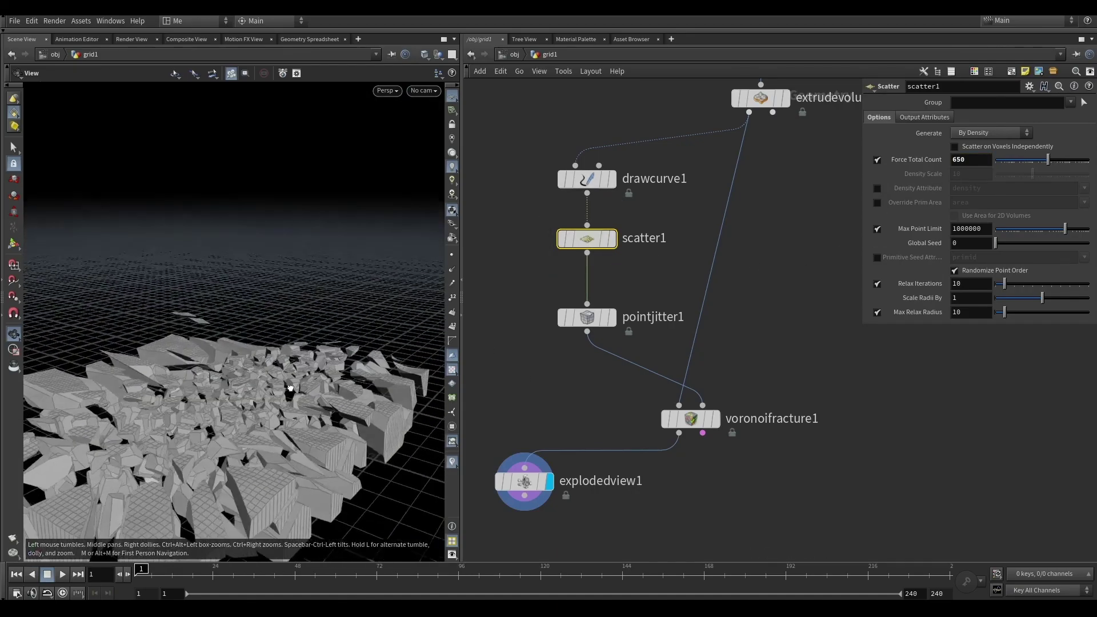
# Delete the explodedview1 node
pyautogui.moveTo(584, 521); pyautogui.dragTo(486, 450)
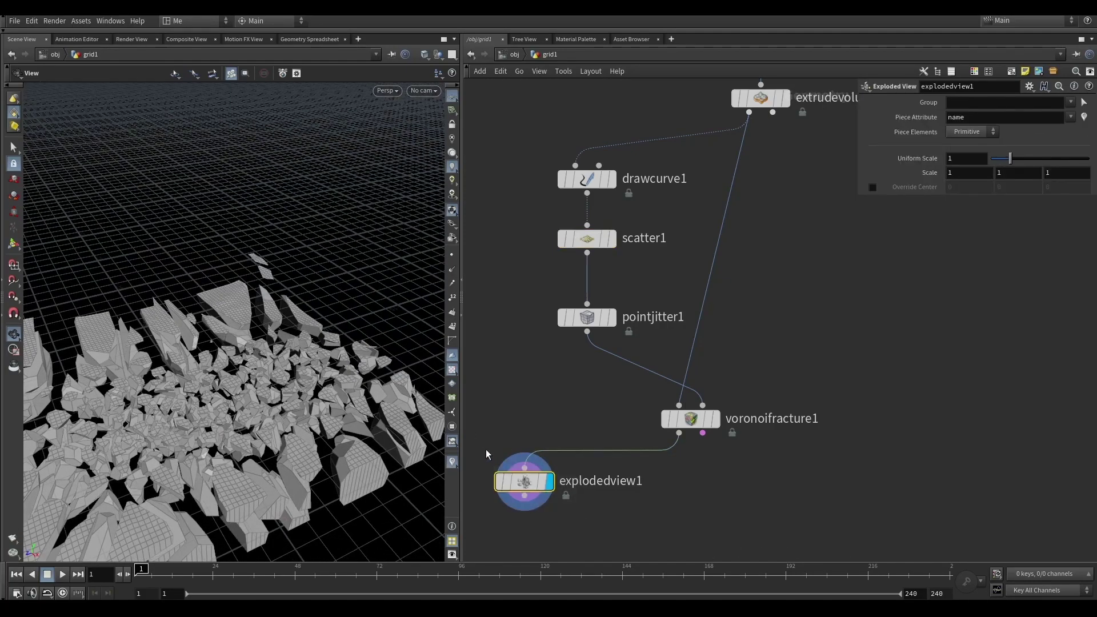
pyautogui.press('Delete')
pyautogui.scroll(-5, 600, 383)
pyautogui.scroll(6, 597, 378)
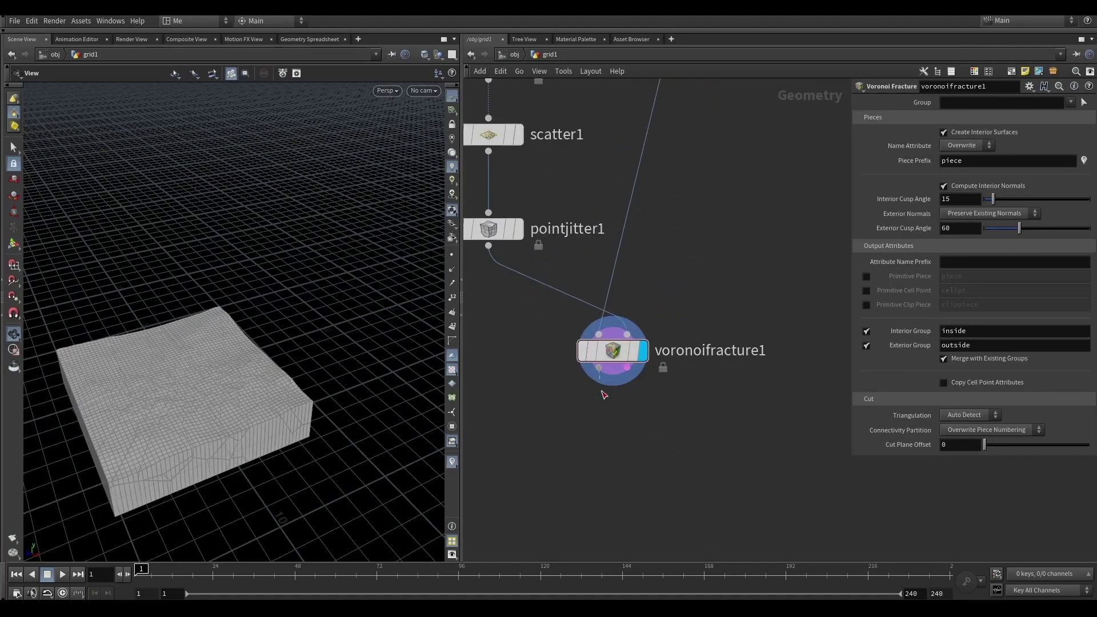
# Add an Assemble node below voronoifracture1 with Create Packed Primitives enabled
pyautogui.press('Tab')
pyautogui.write('ass')
pyautogui.click(707, 106)
pyautogui.click(606, 444)
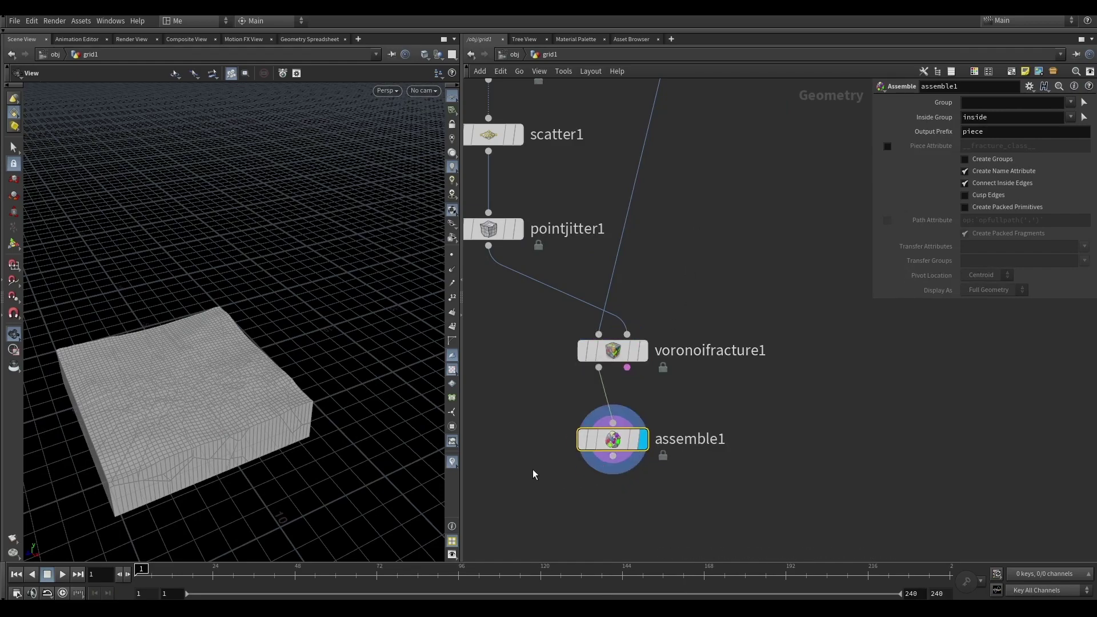
pyautogui.scroll(-3, 392, 368)
pyautogui.scroll(4, 232, 404)
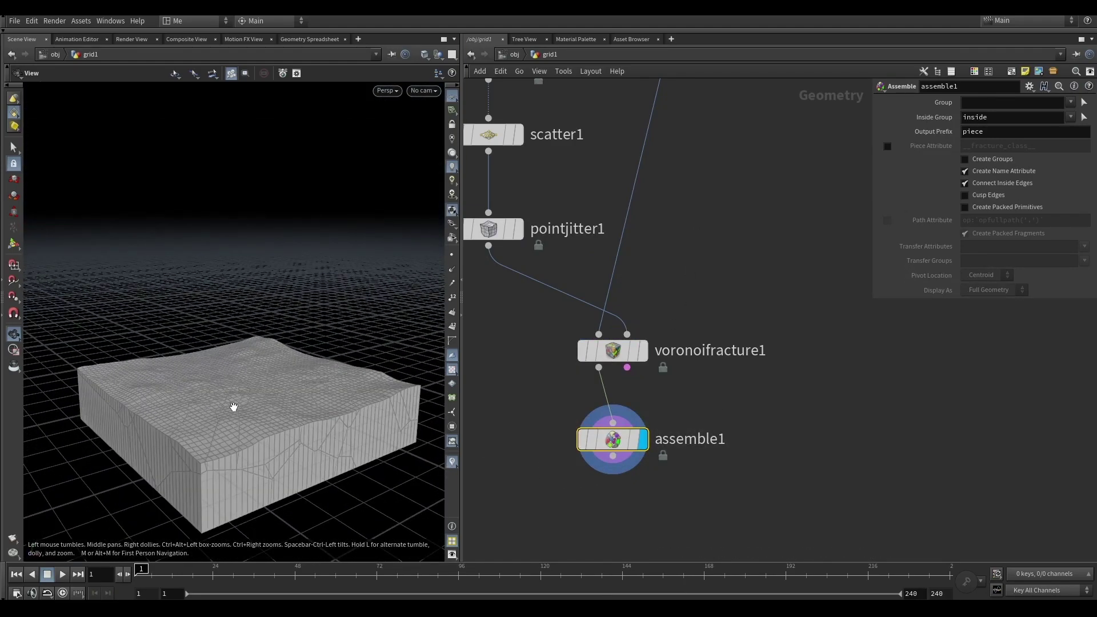
pyautogui.scroll(3, 237, 435)
pyautogui.scroll(-1, 236, 436)
pyautogui.click(988, 207)
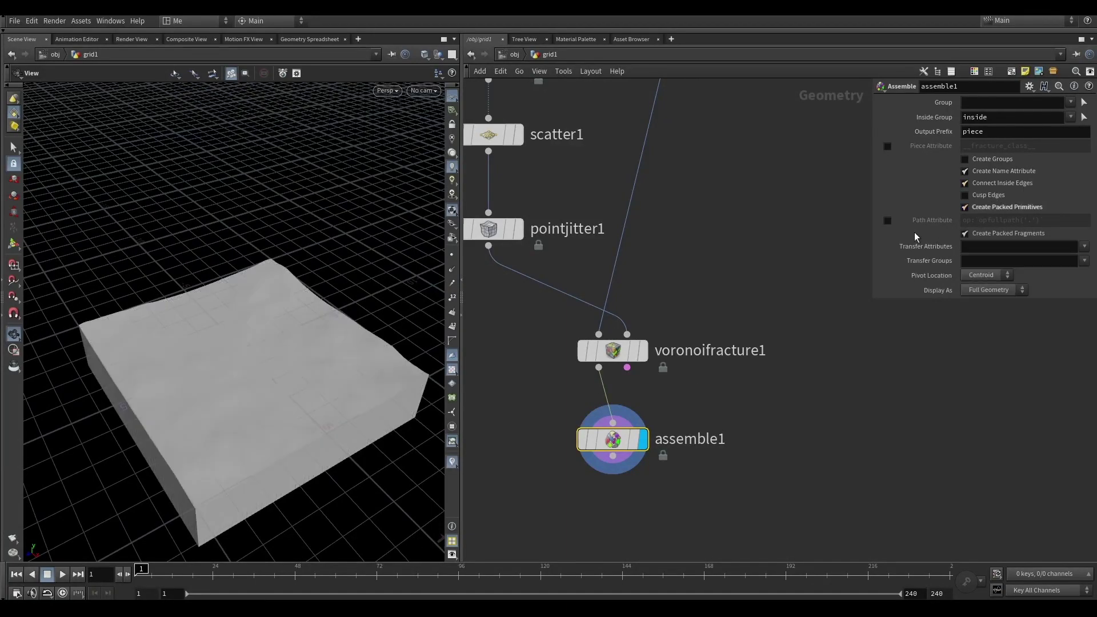
pyautogui.scroll(-3, 693, 330)
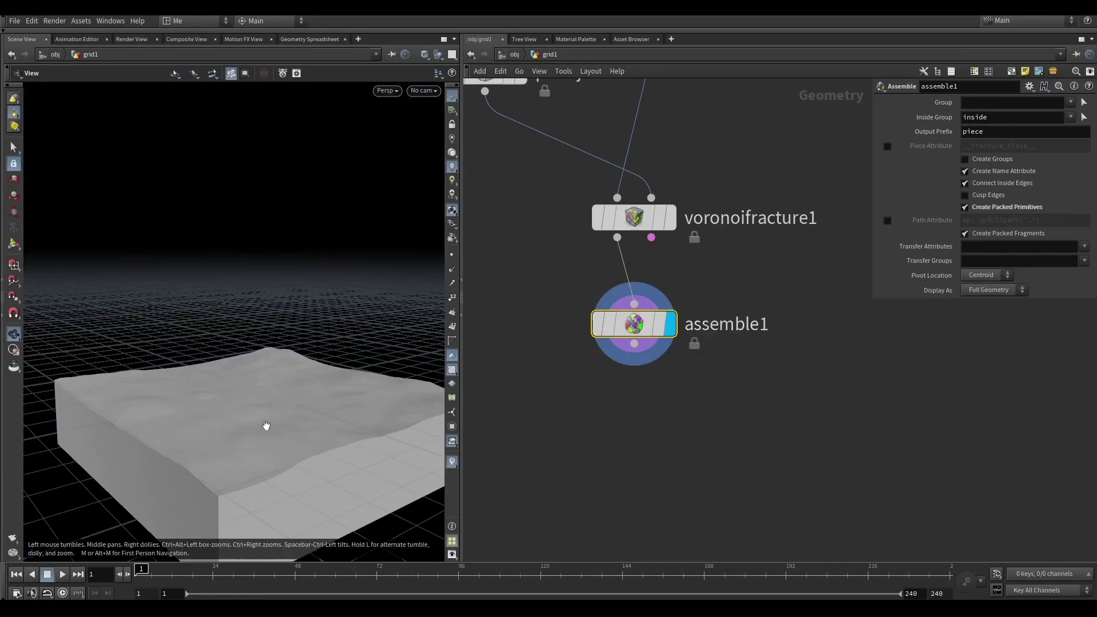
# Add an Attribute Wrangle below assemble1
pyautogui.click(634, 345)
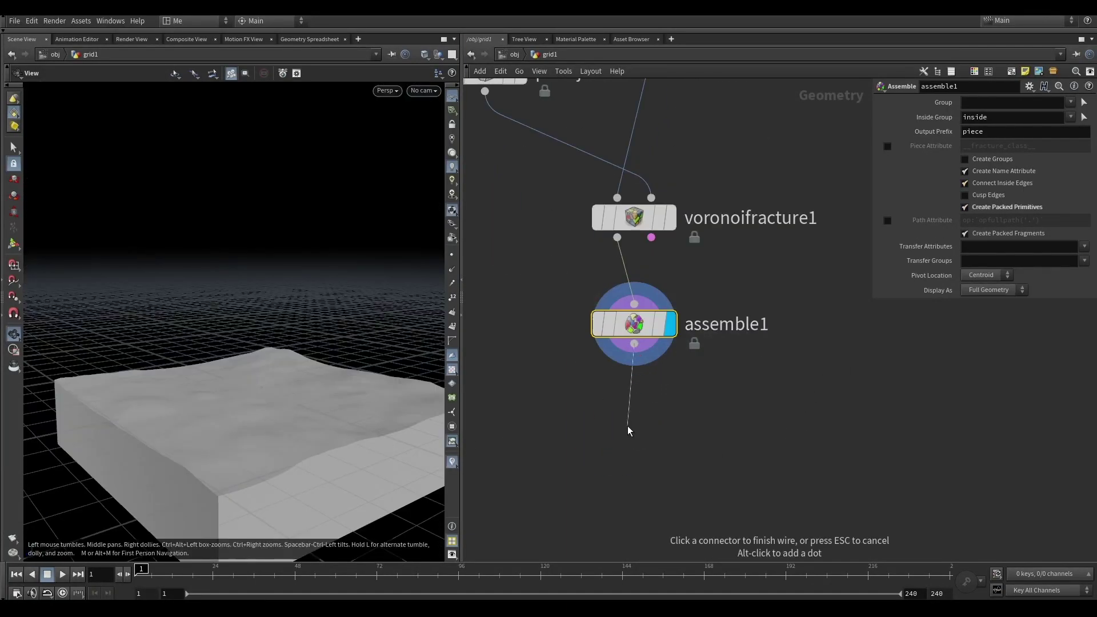
pyautogui.press('Tab')
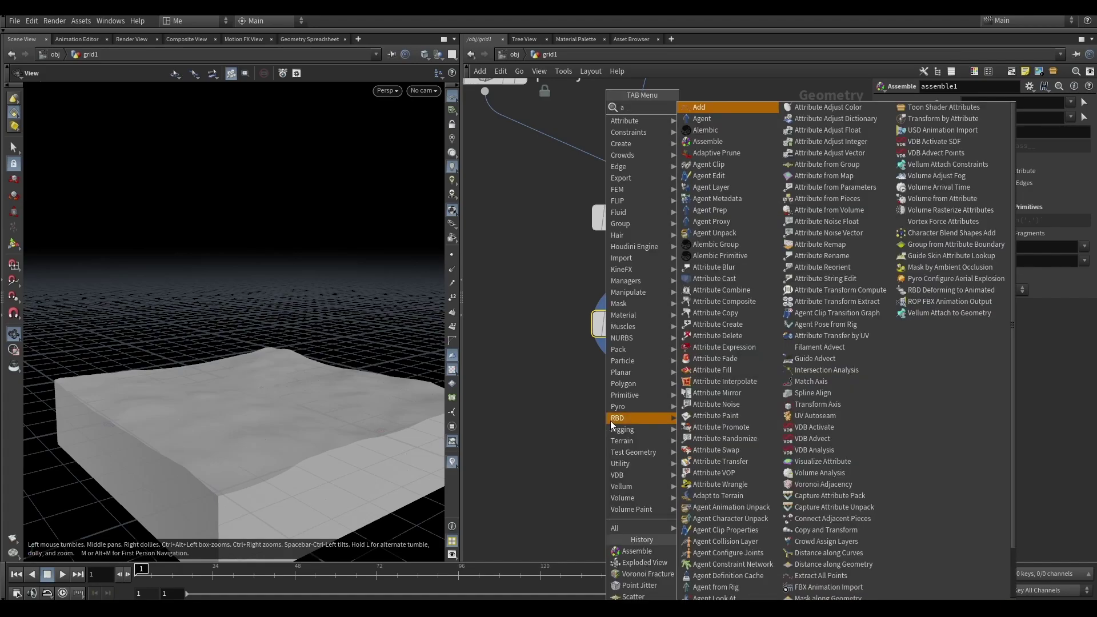
pyautogui.write('attribw')
pyautogui.click(751, 119)
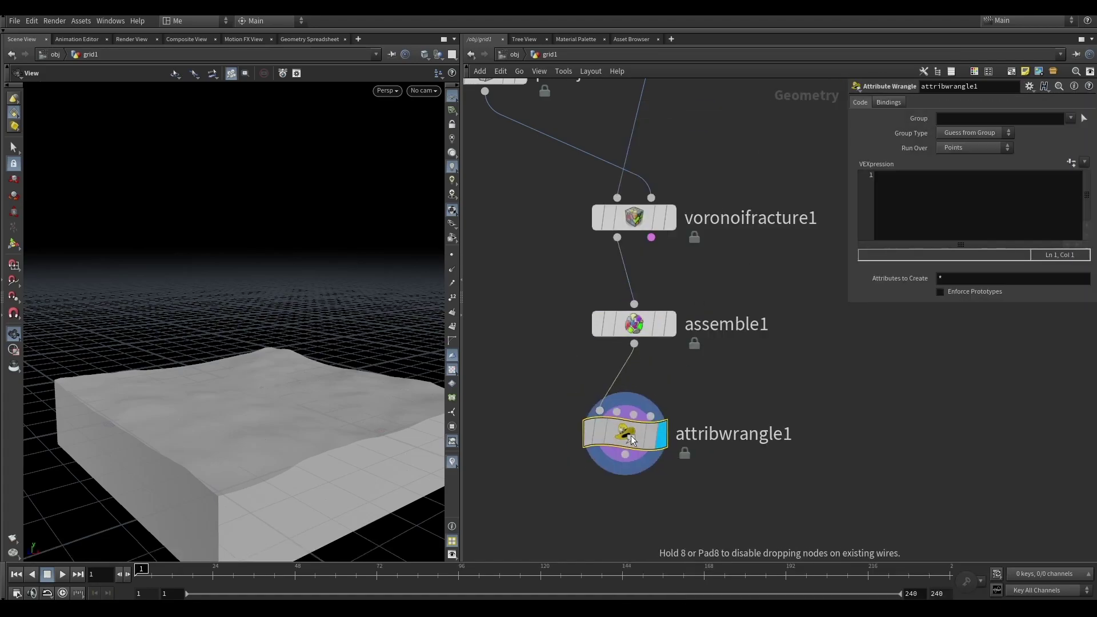
pyautogui.press('h')
pyautogui.moveTo(237, 411)
pyautogui.mouseDown()
pyautogui.moveTo(235, 448)
pyautogui.moveTo(174, 437)
pyautogui.mouseUp()
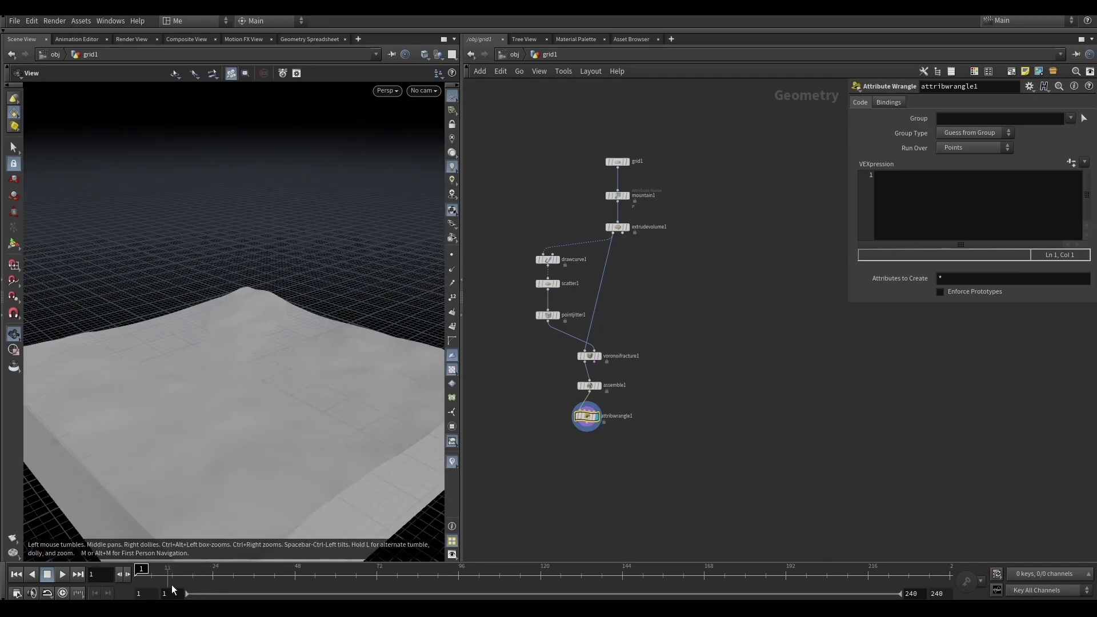
# Wire the drawn curve into the wrangle's second input and select its VEXpression field
pyautogui.scroll(4, 556, 433)
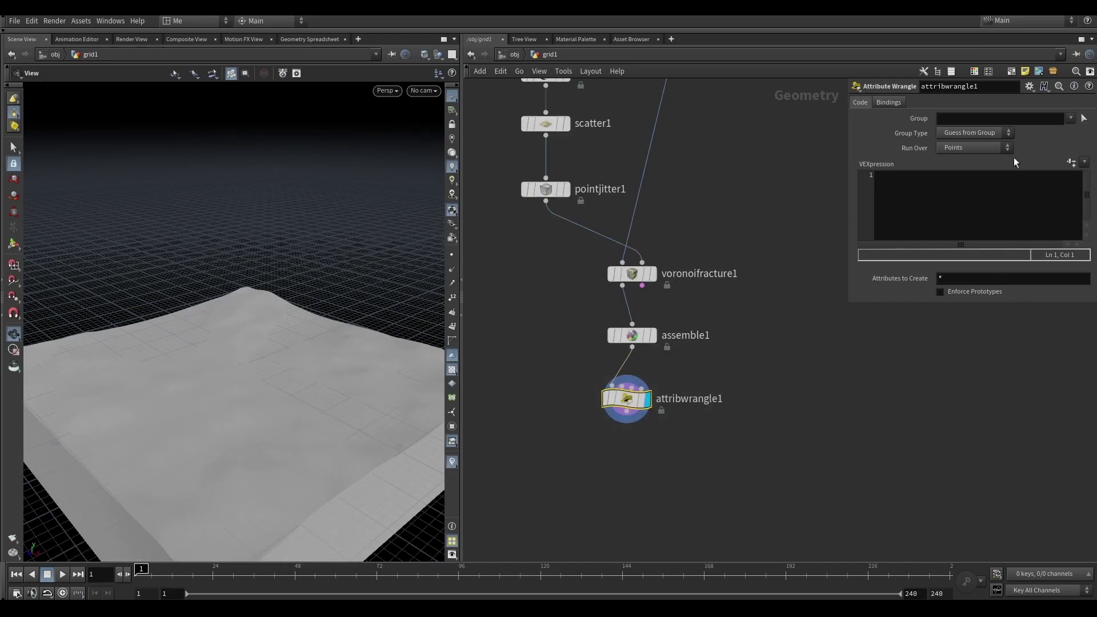
pyautogui.scroll(-3, 680, 298)
pyautogui.scroll(2, 635, 218)
pyautogui.moveTo(612, 232); pyautogui.dragTo(674, 308)
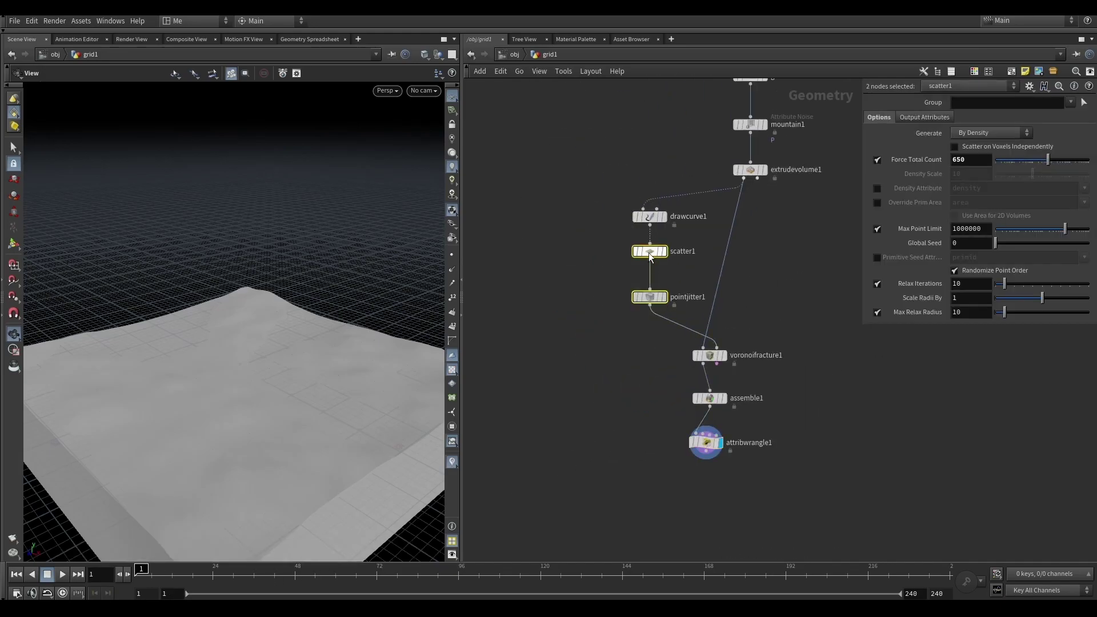
pyautogui.moveTo(650, 226); pyautogui.dragTo(706, 446)
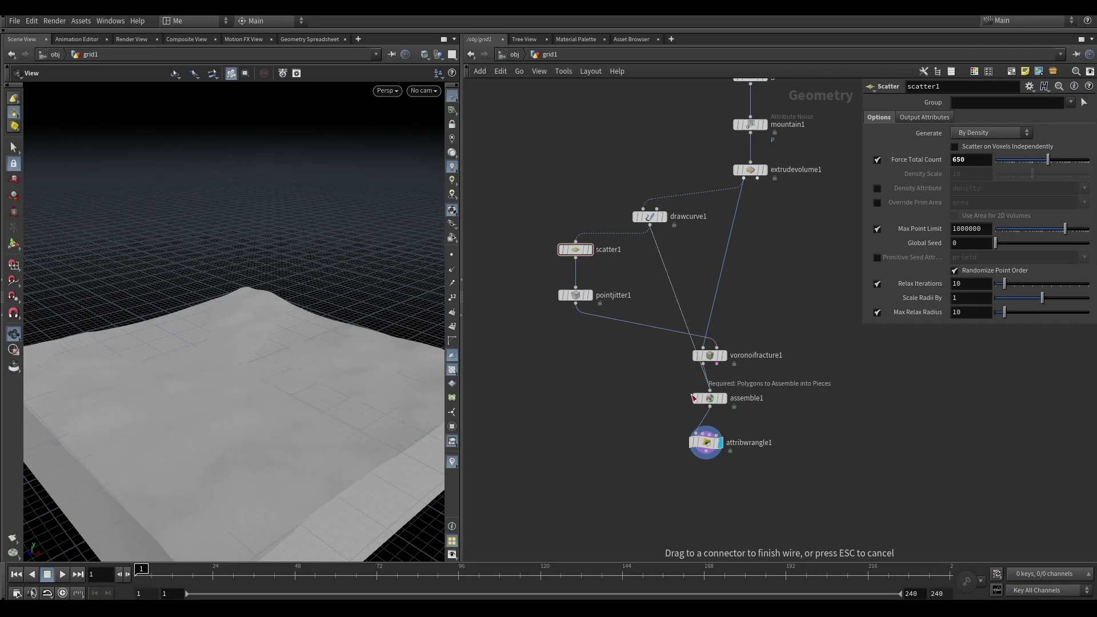
pyautogui.scroll(5, 706, 446)
pyautogui.click(708, 449)
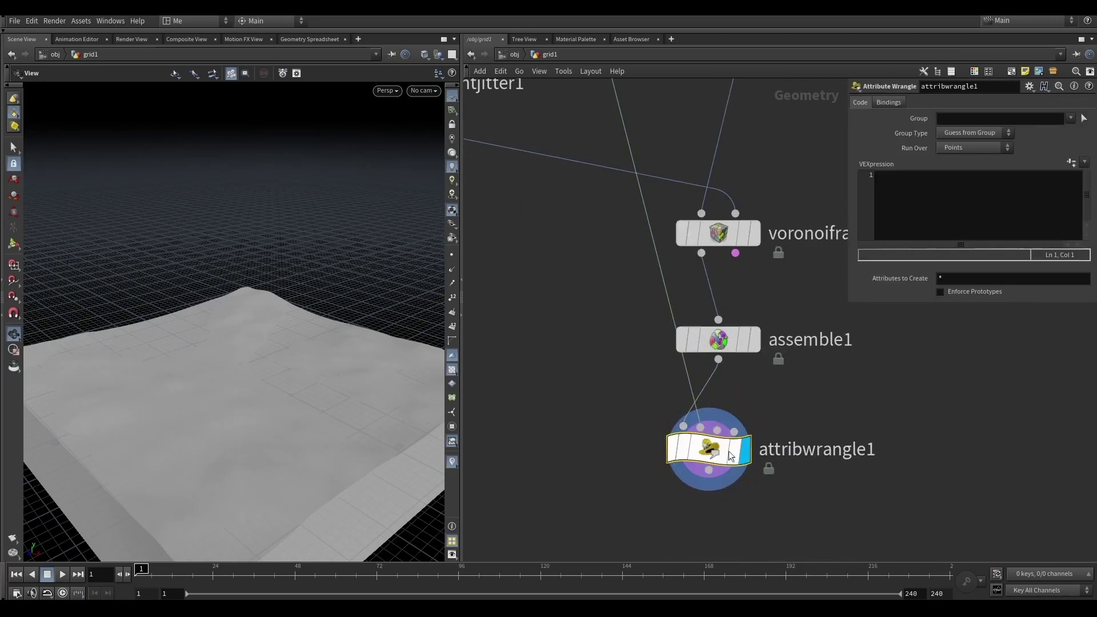
pyautogui.click(899, 192)
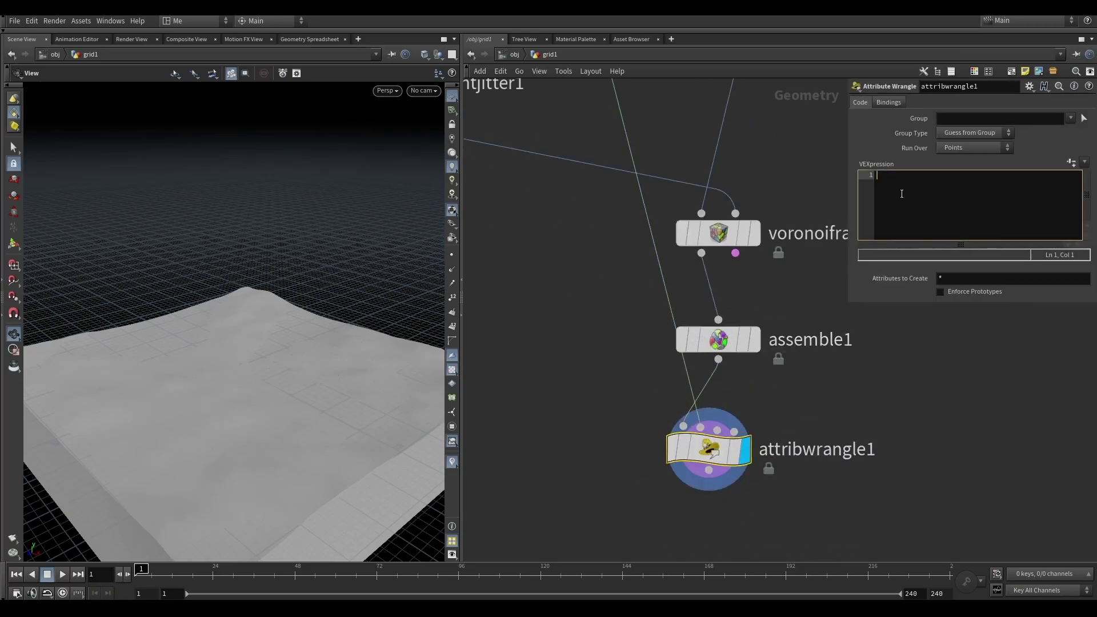
pyautogui.write('float di')
pyautogui.write('st')
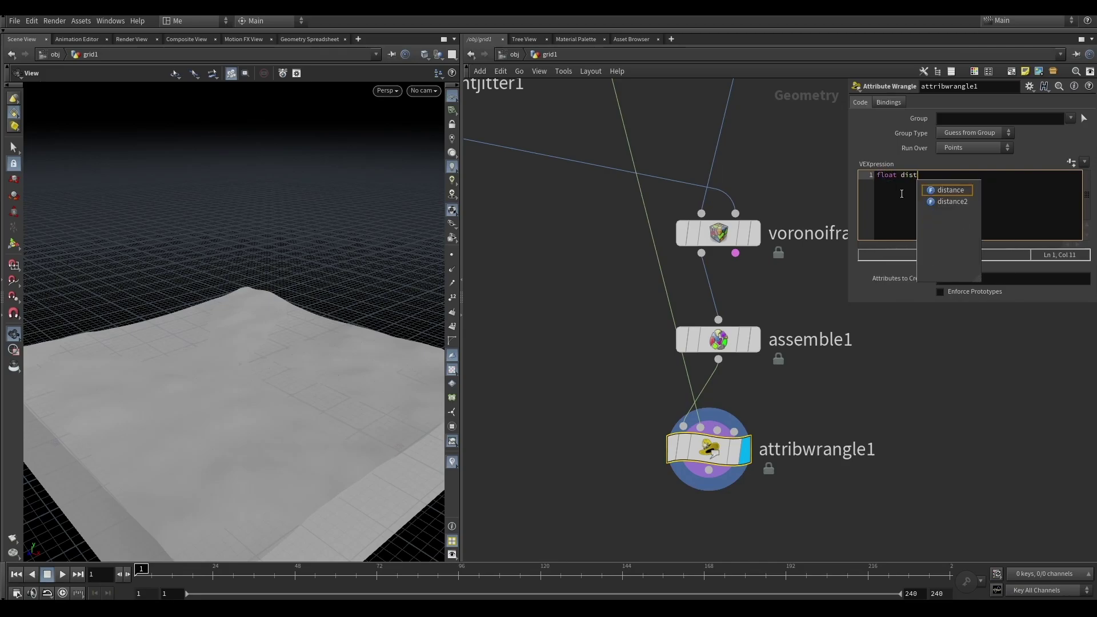
pyautogui.write('= x')
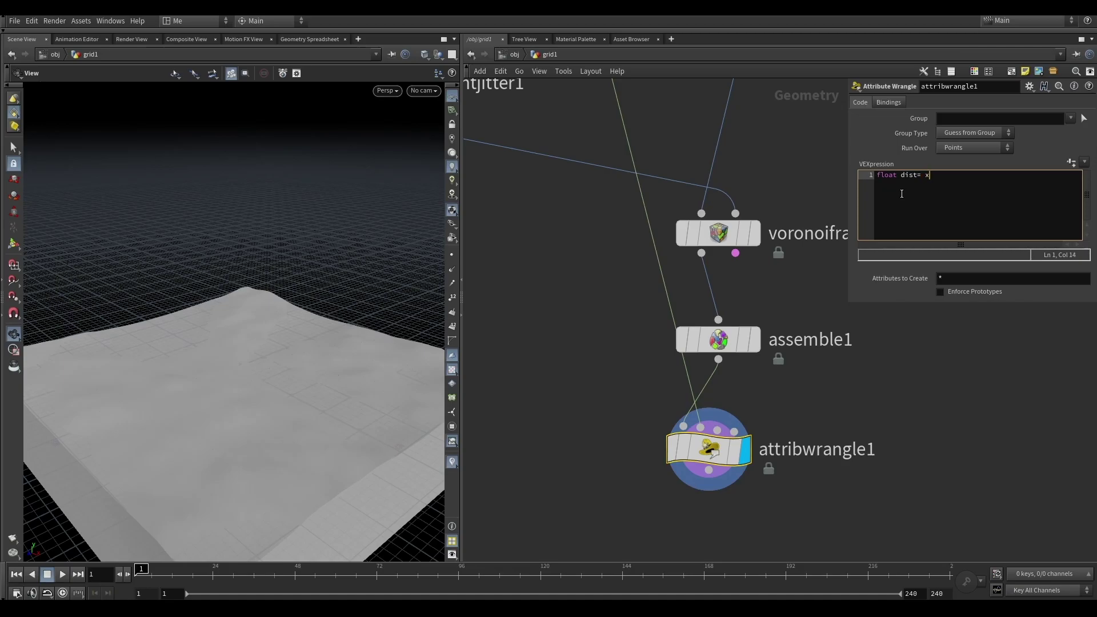
pyautogui.write('yz')
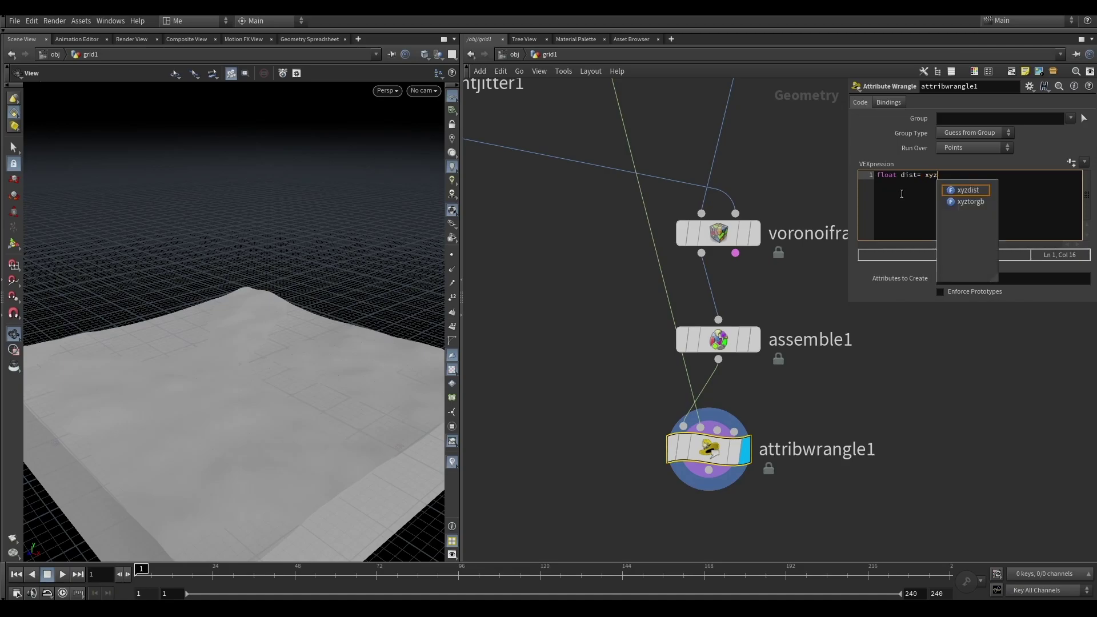
pyautogui.write('dis')
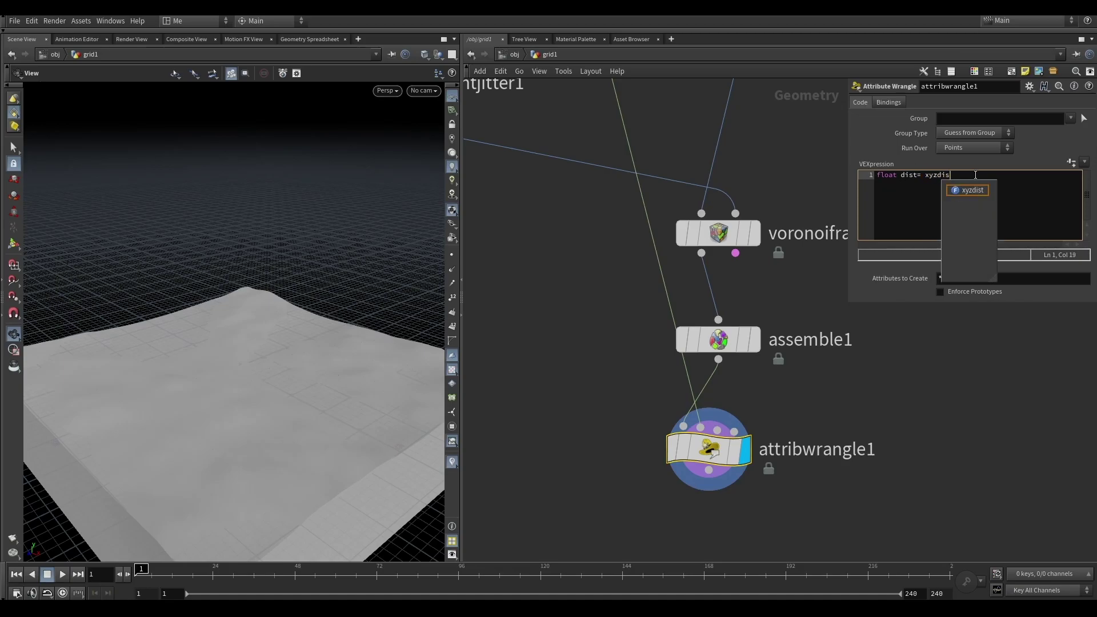
pyautogui.write('t(')
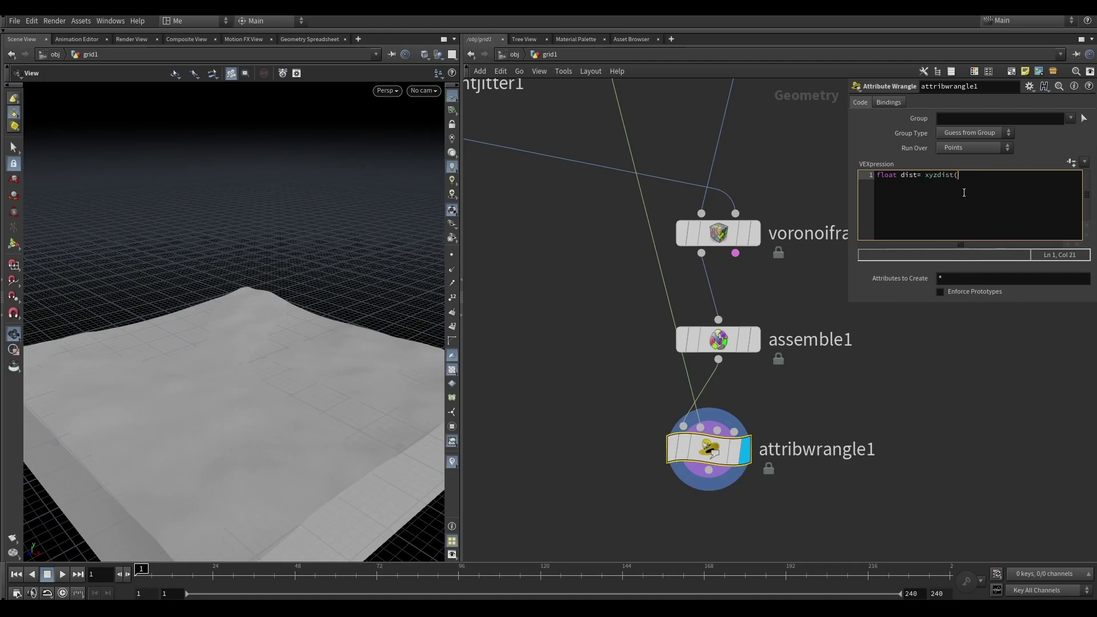
pyautogui.write('1,')
pyautogui.write('@P')
pyautogui.write(')')
pyautogui.write(';')
pyautogui.press('Return')
pyautogui.press('Return')
pyautogui.write('if')
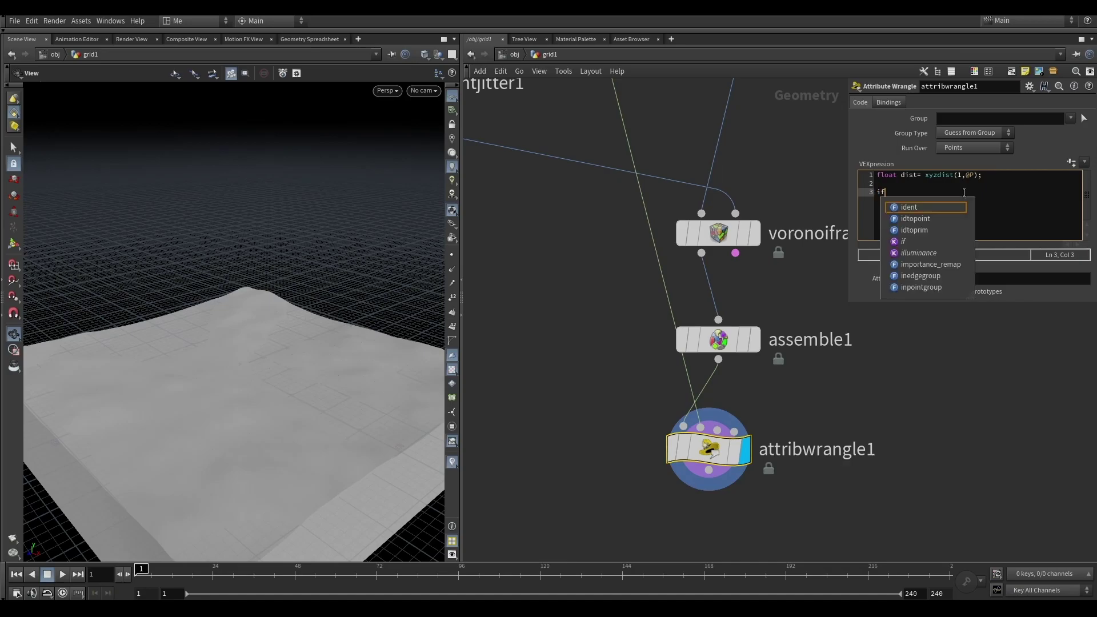
pyautogui.write('(dis')
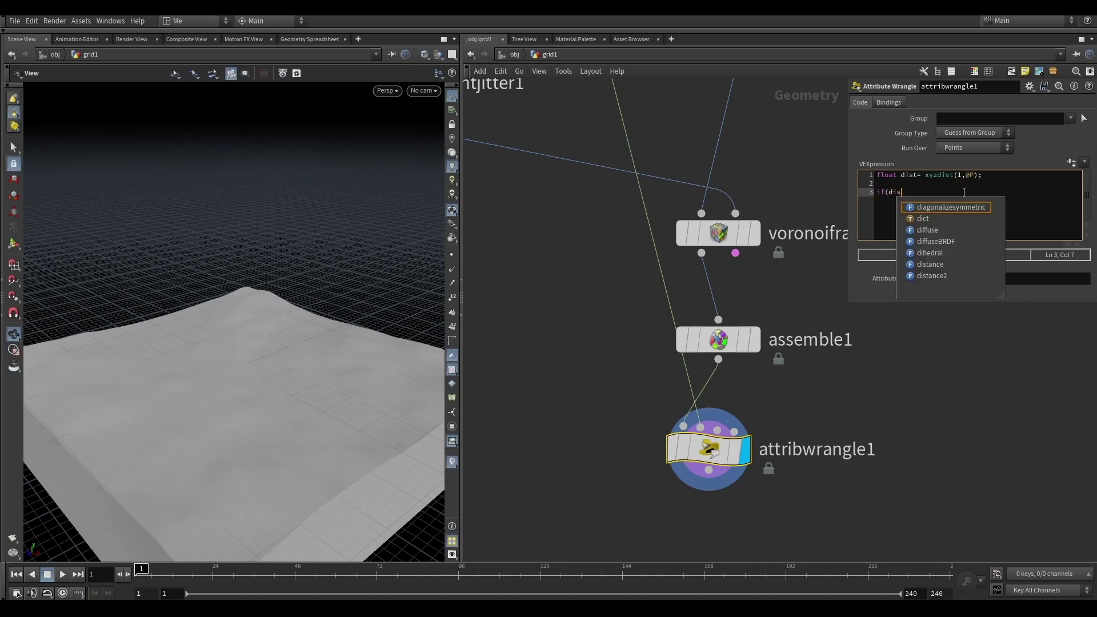
pyautogui.write('t>')
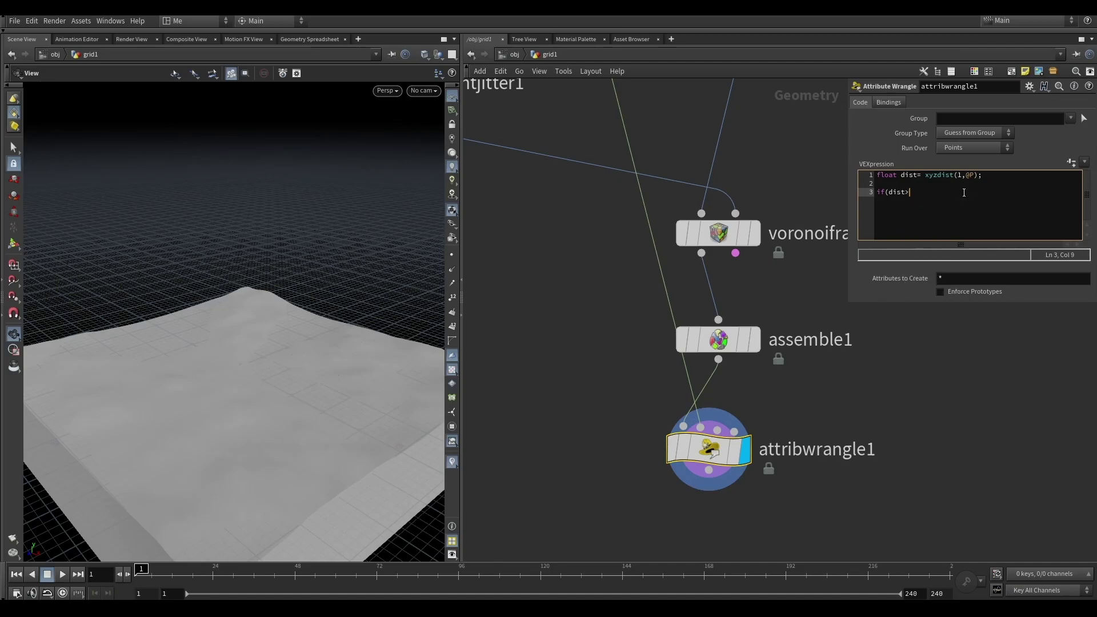
pyautogui.write('f')
pyautogui.write('it(')
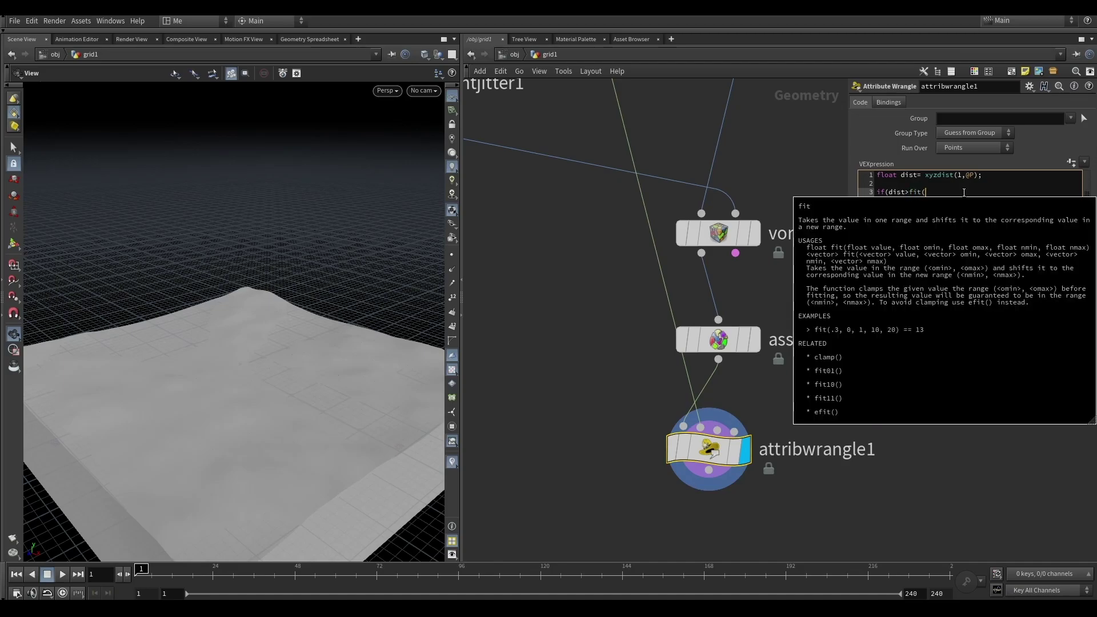
pyautogui.write('@Frma')
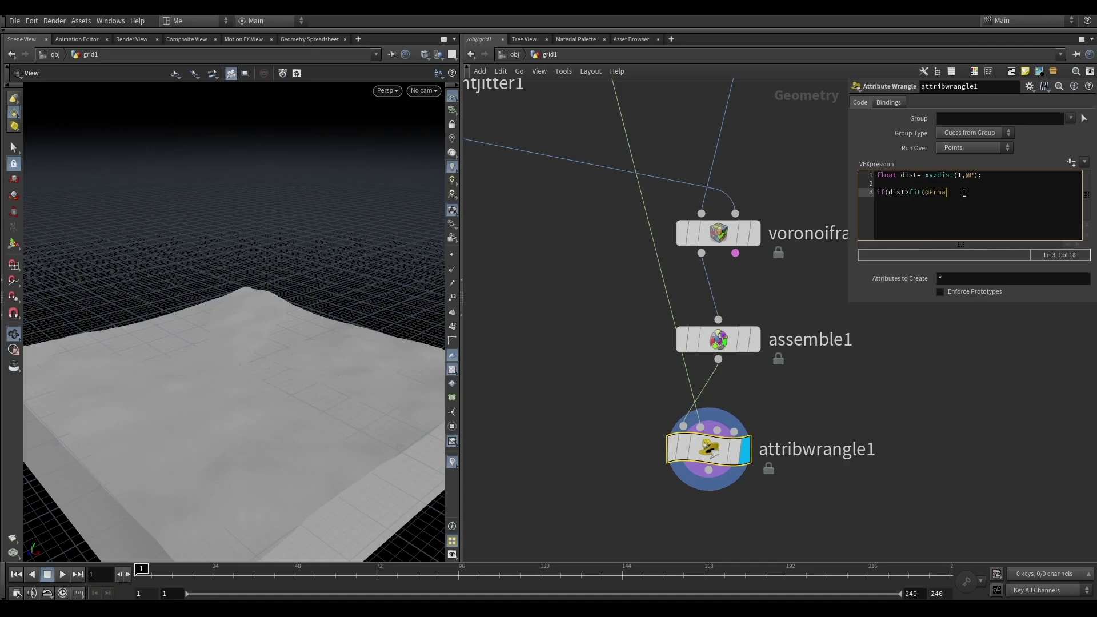
pyautogui.press('BackSpace')
pyautogui.press('BackSpace')
pyautogui.write('me,')
pyautogui.write('1,1')
pyautogui.write('0,0,0')
pyautogui.write('.8')
pyautogui.write('))')
# Complete the if block so it sets i@active=1
pyautogui.write('{')
pyautogui.press('Return')
pyautogui.write('i@acti')
pyautogui.write('ve')
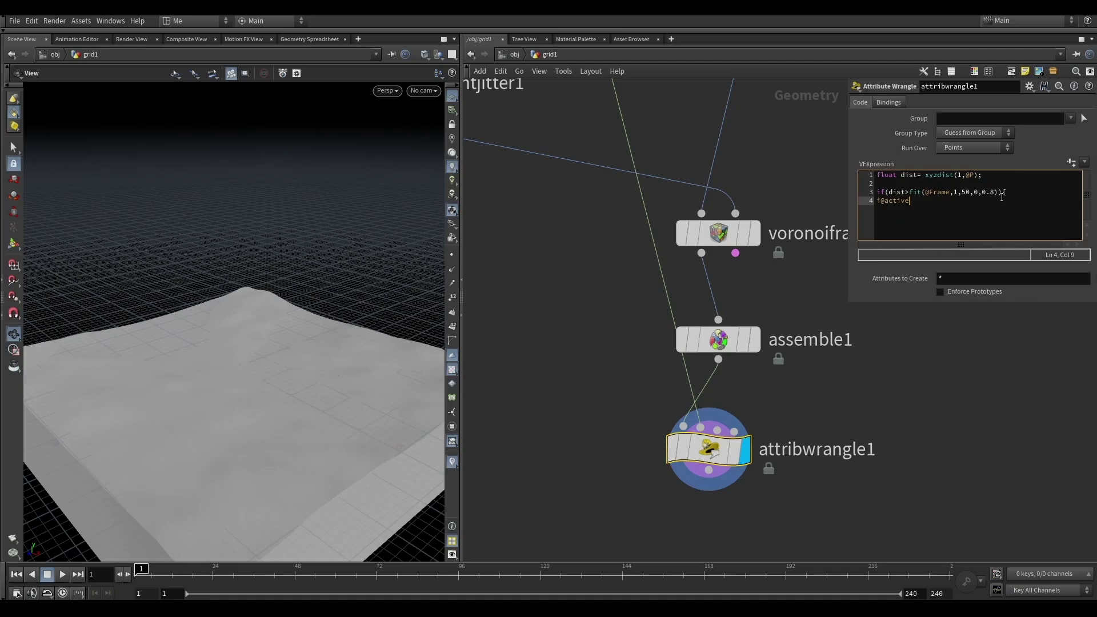
pyautogui.write('=1;')
pyautogui.press('Return')
pyautogui.write('}')
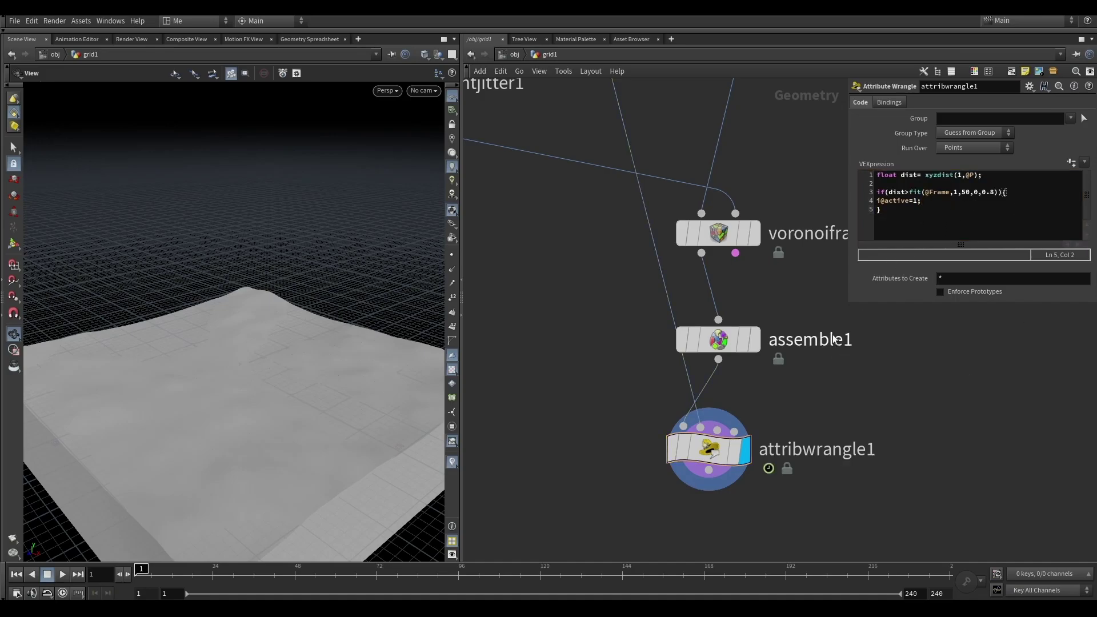
pyautogui.scroll(-4, 834, 337)
pyautogui.scroll(4, 752, 347)
pyautogui.moveTo(751, 342); pyautogui.dragTo(655, 434)
pyautogui.write('blast')
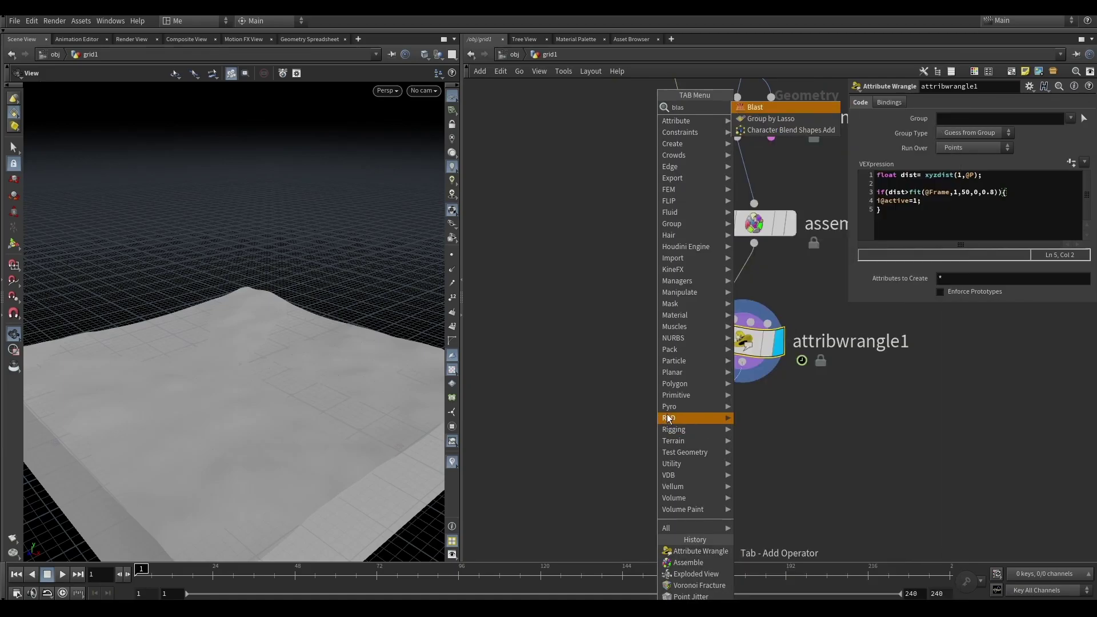
pyautogui.click(751, 108)
pyautogui.click(621, 454)
pyautogui.write('@active=1')
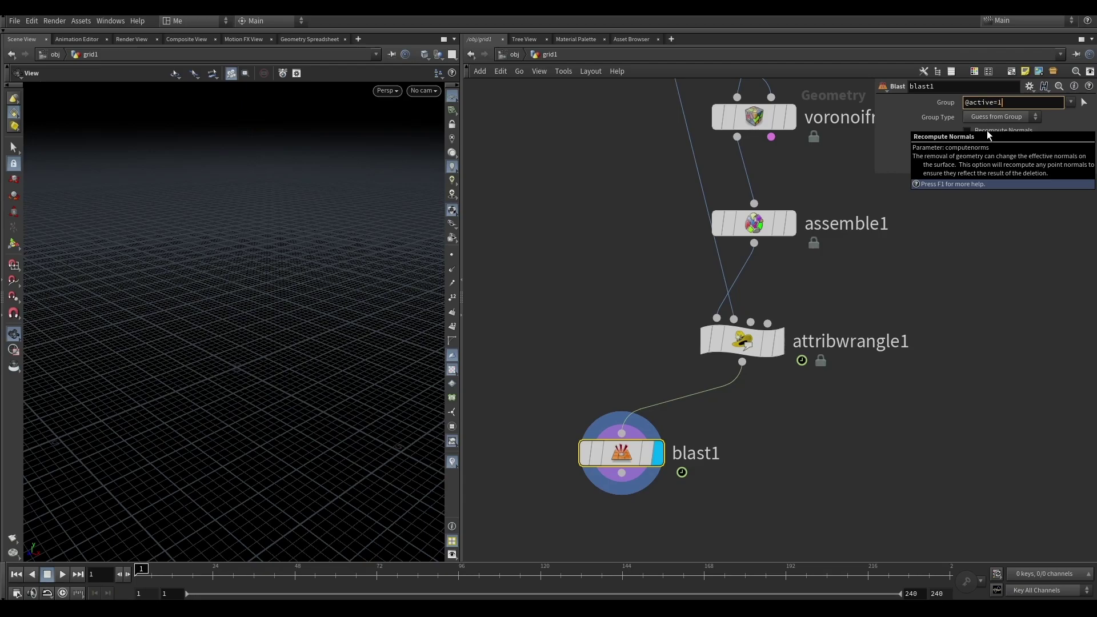
pyautogui.press('Return')
pyautogui.click(1002, 117)
pyautogui.click(1002, 145)
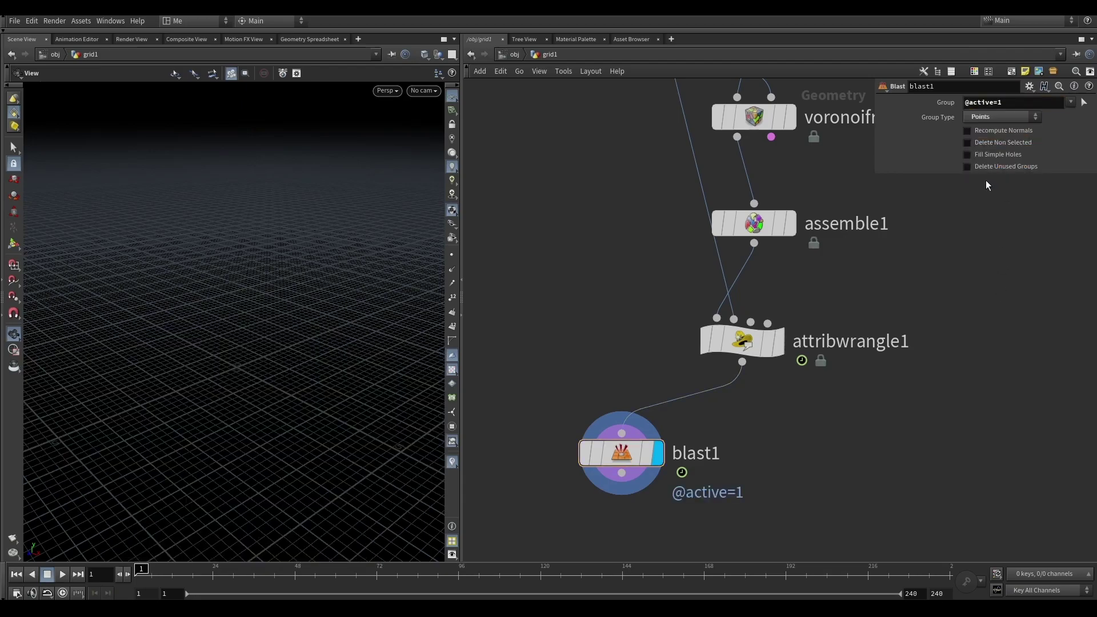
pyautogui.click(992, 144)
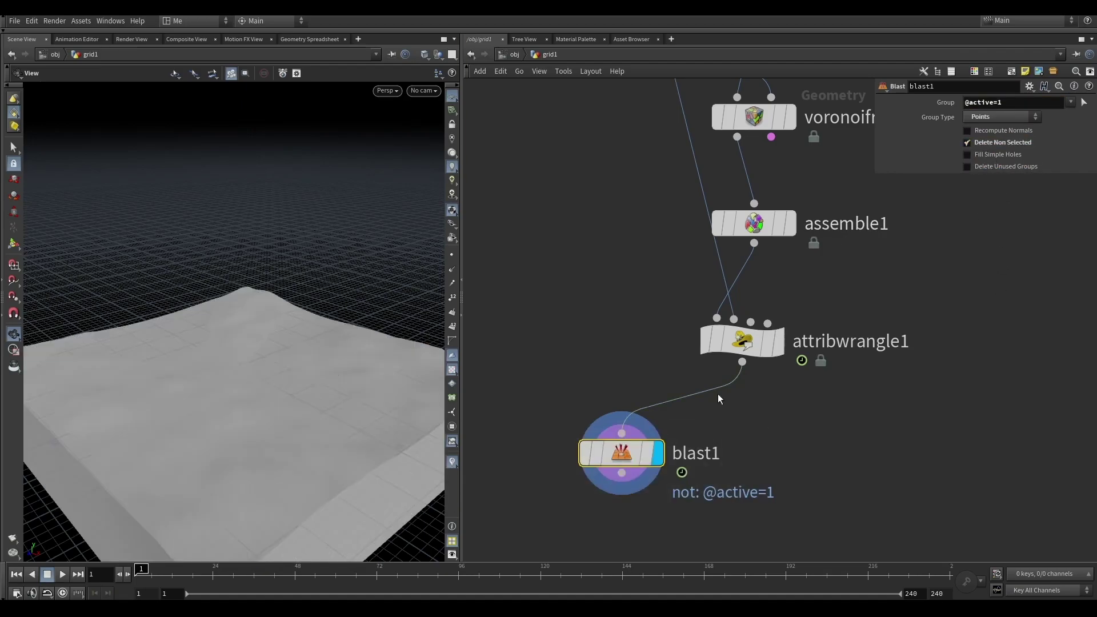
pyautogui.scroll(-5, 479, 370)
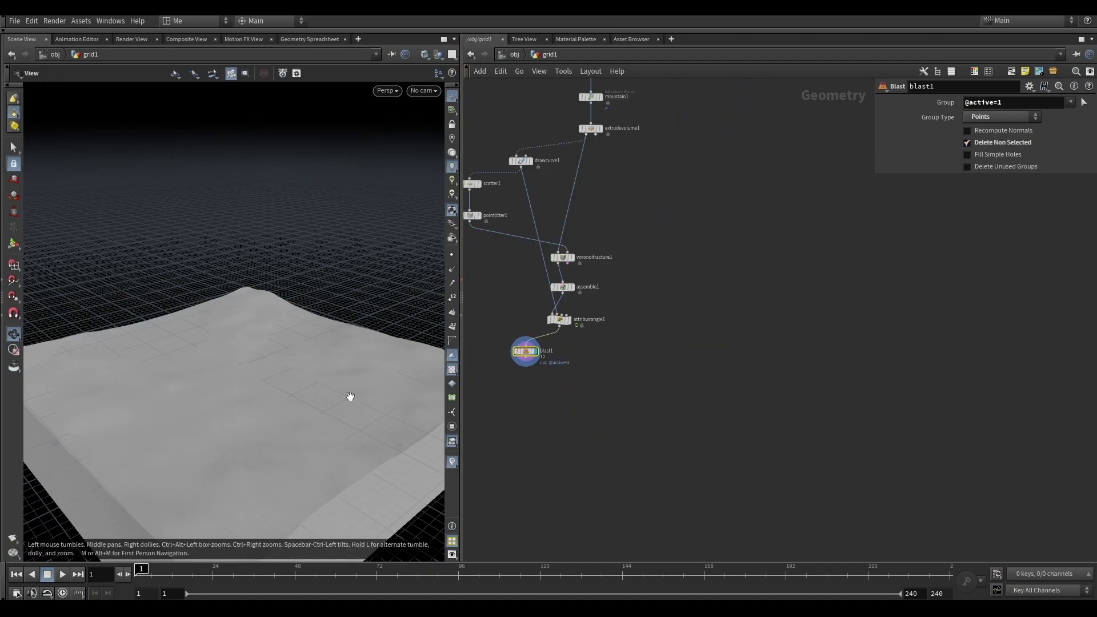
# Play and scrub the timeline to preview which pieces become active over time
pyautogui.click(62, 575)
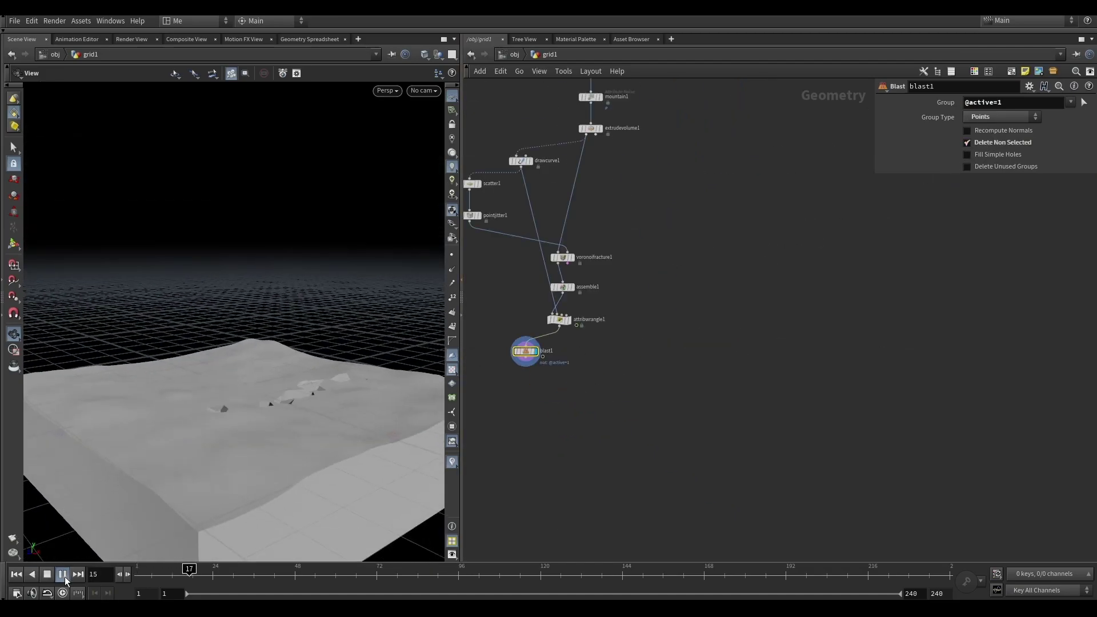
pyautogui.click(993, 144)
pyautogui.click(979, 143)
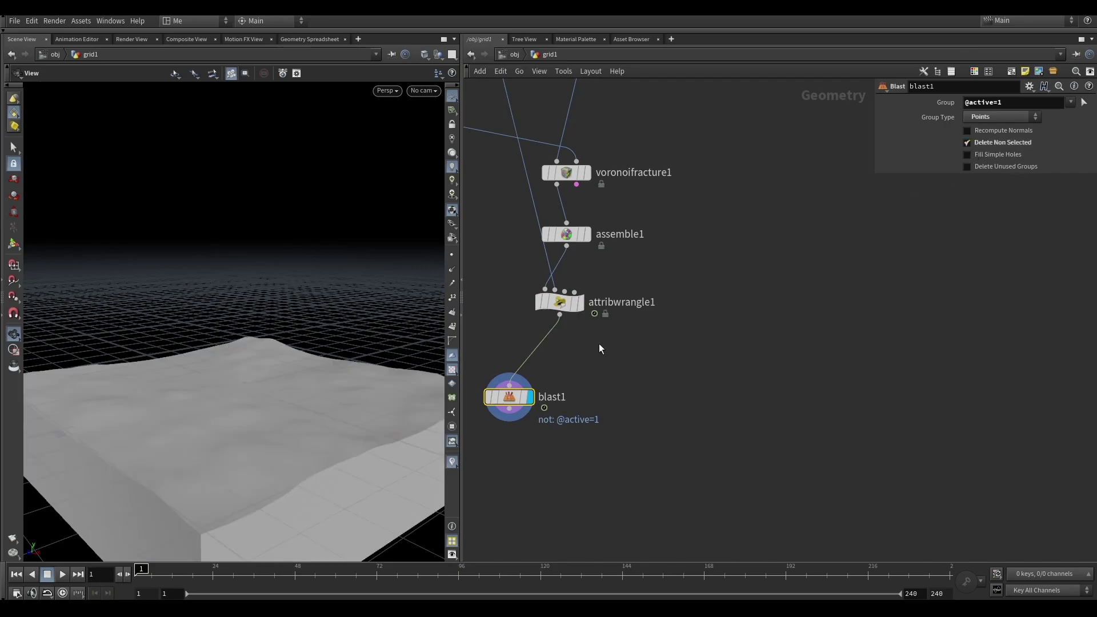
pyautogui.moveTo(141, 570); pyautogui.dragTo(276, 573)
pyautogui.moveTo(257, 343); pyautogui.dragTo(257, 388)
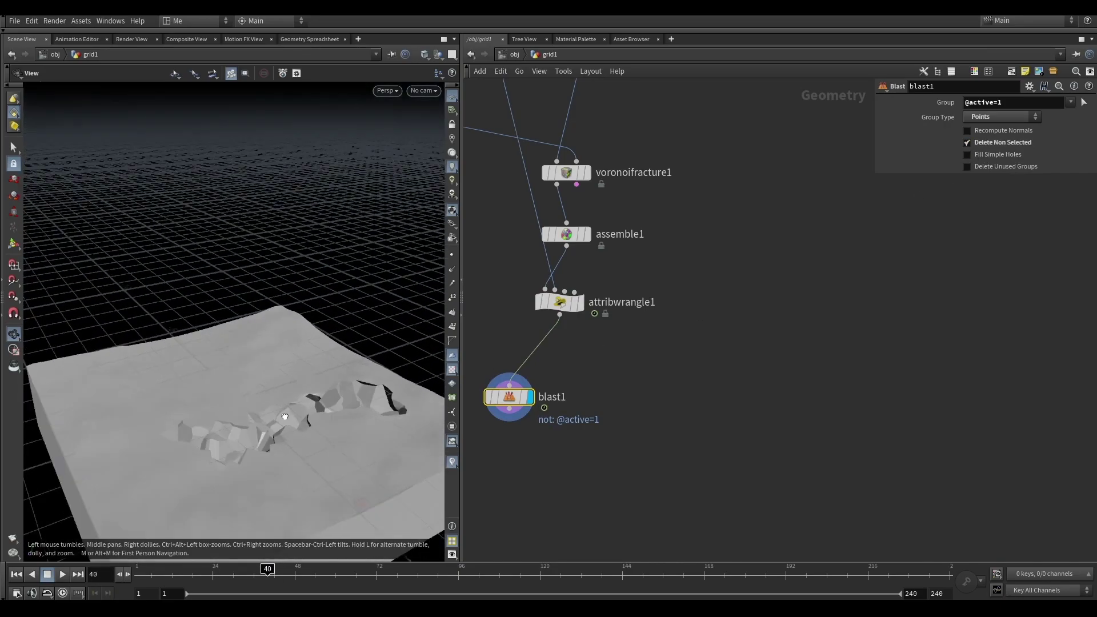
# Change the wrangle test from dist> to dist<, replay from frame 1, and delete blast1
pyautogui.press('Up')
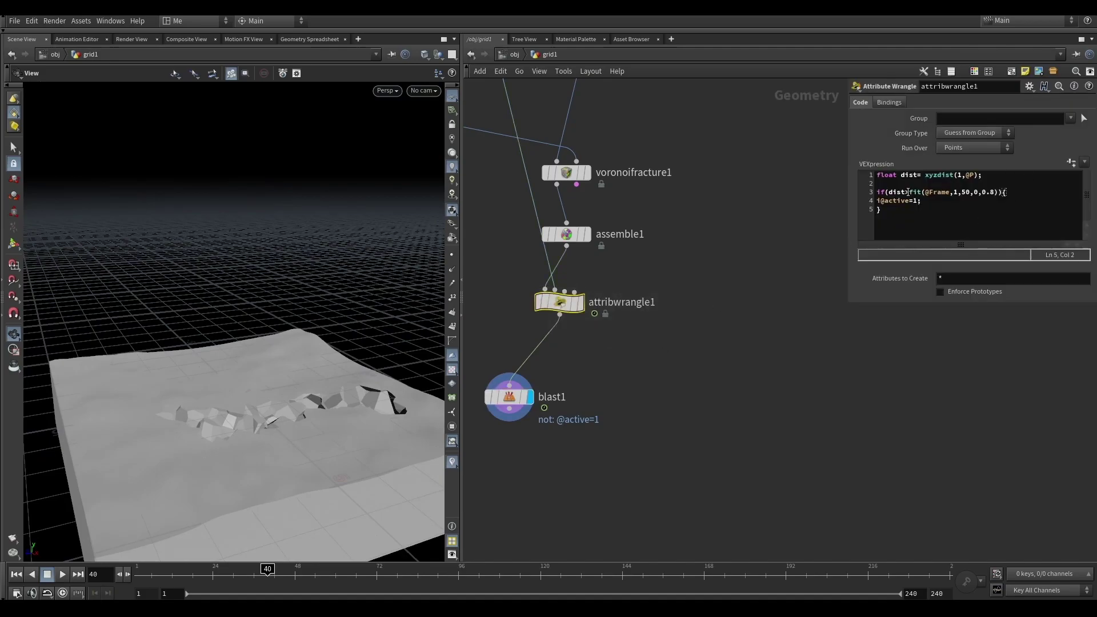
pyautogui.click(907, 192)
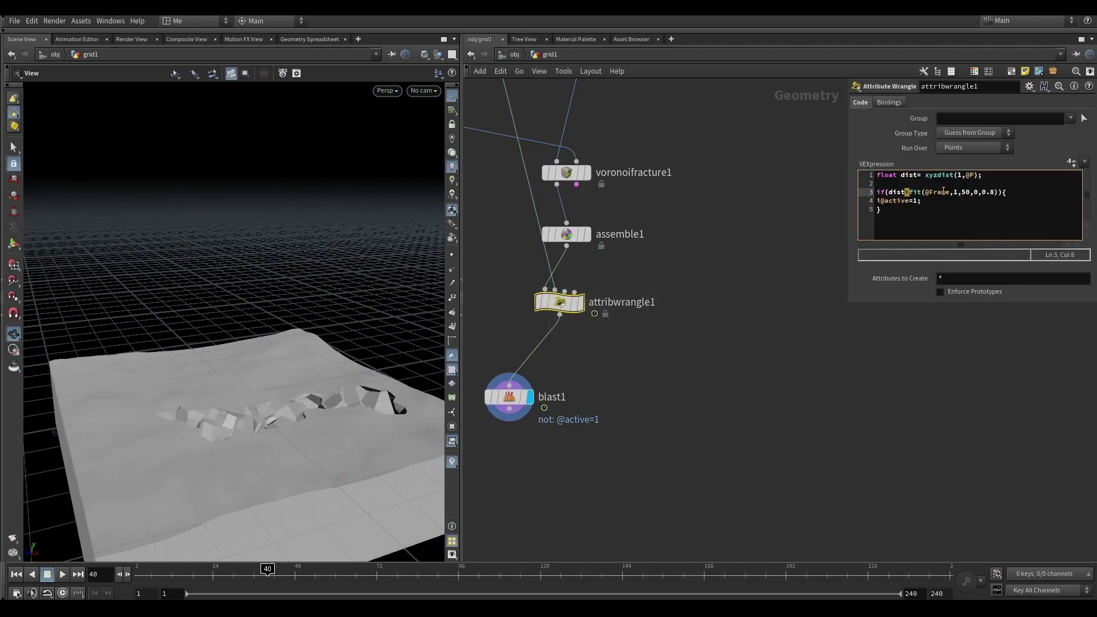
pyautogui.write('<')
pyautogui.click(16, 575)
pyautogui.click(62, 575)
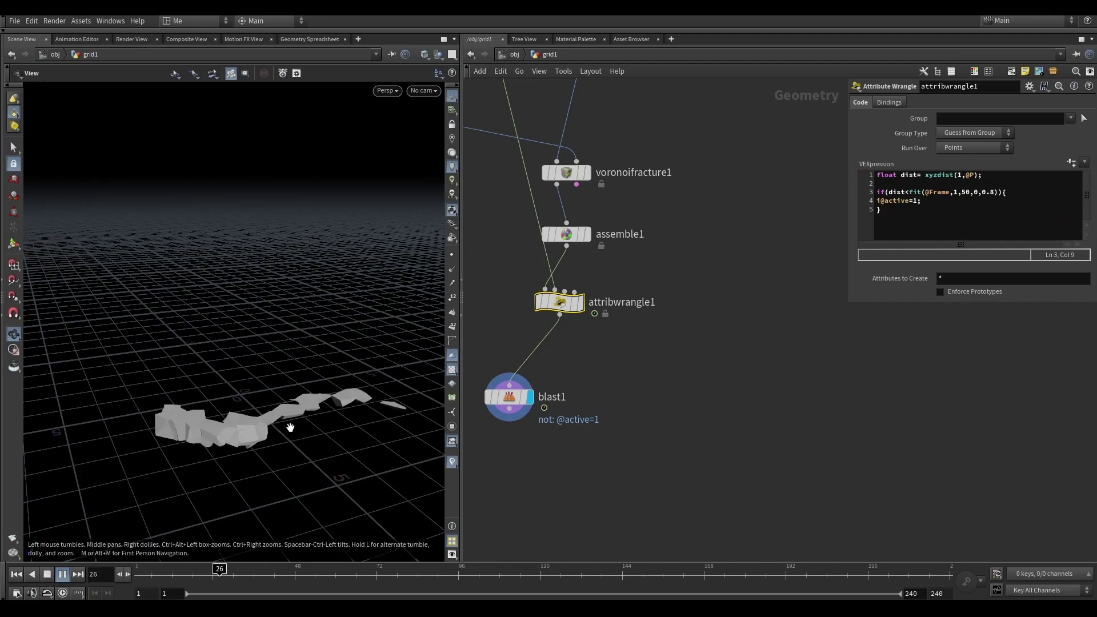
pyautogui.click(47, 574)
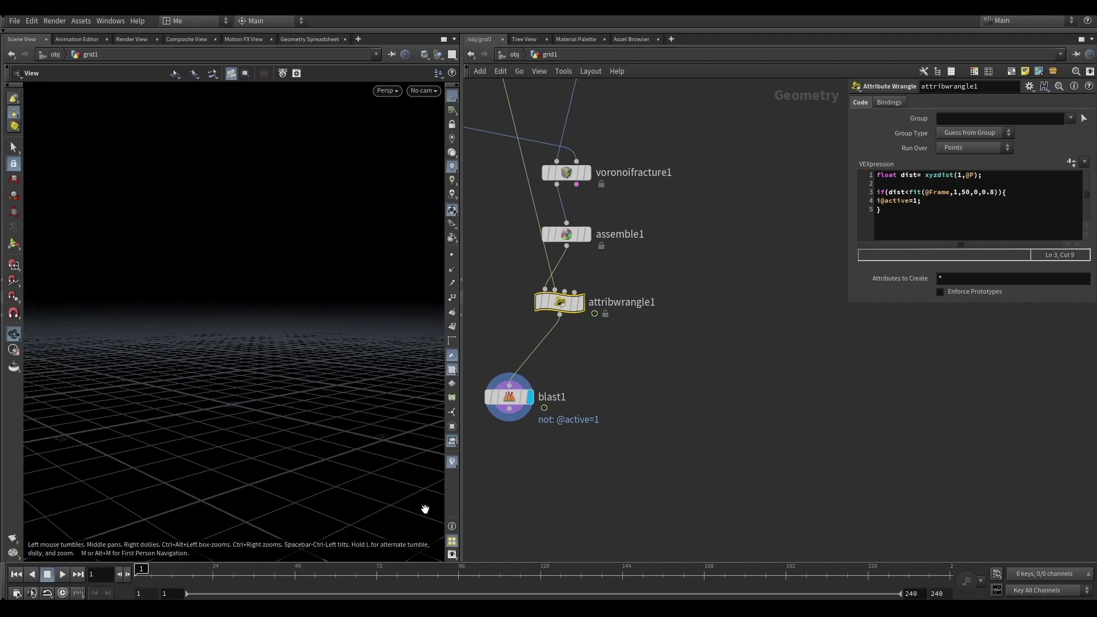
pyautogui.click(508, 396)
pyautogui.press('Delete')
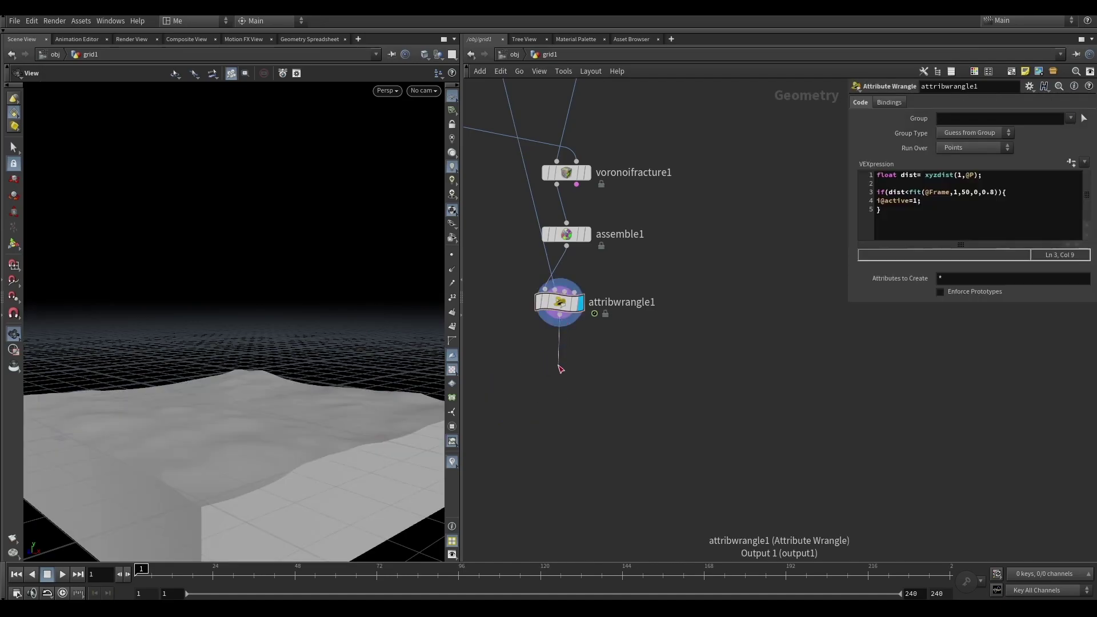
# Add a DOP Network below attribwrangle1 and set its display flag
pyautogui.press('Tab')
pyautogui.write('dop')
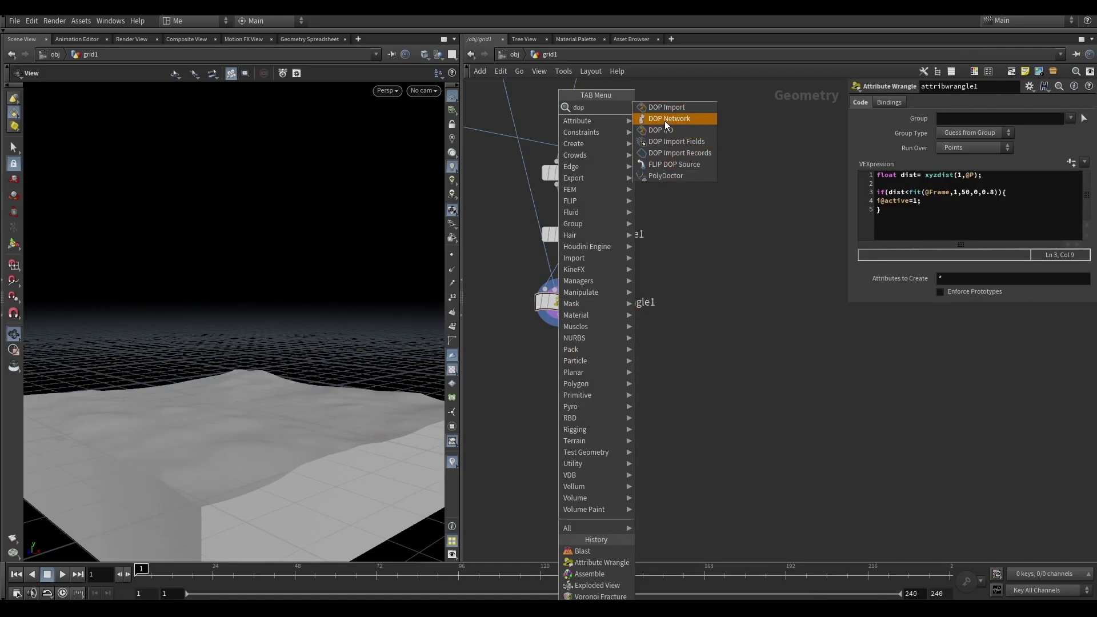
pyautogui.press('Return')
pyautogui.click(579, 366)
pyautogui.scroll(-3, 554, 438)
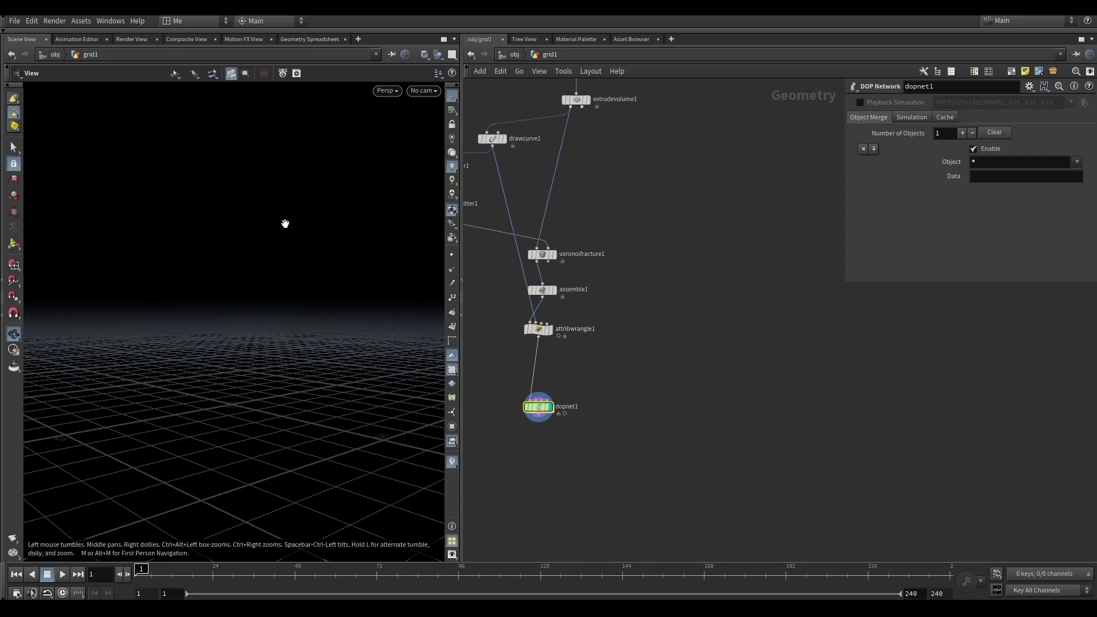
pyautogui.moveTo(260, 343); pyautogui.dragTo(400, 374)
pyautogui.scroll(3, 558, 345)
# Template attribwrangle1 as reference and display drawcurve1 in the viewport
pyautogui.click(557, 339)
pyautogui.scroll(-5, 715, 303)
pyautogui.scroll(5, 628, 257)
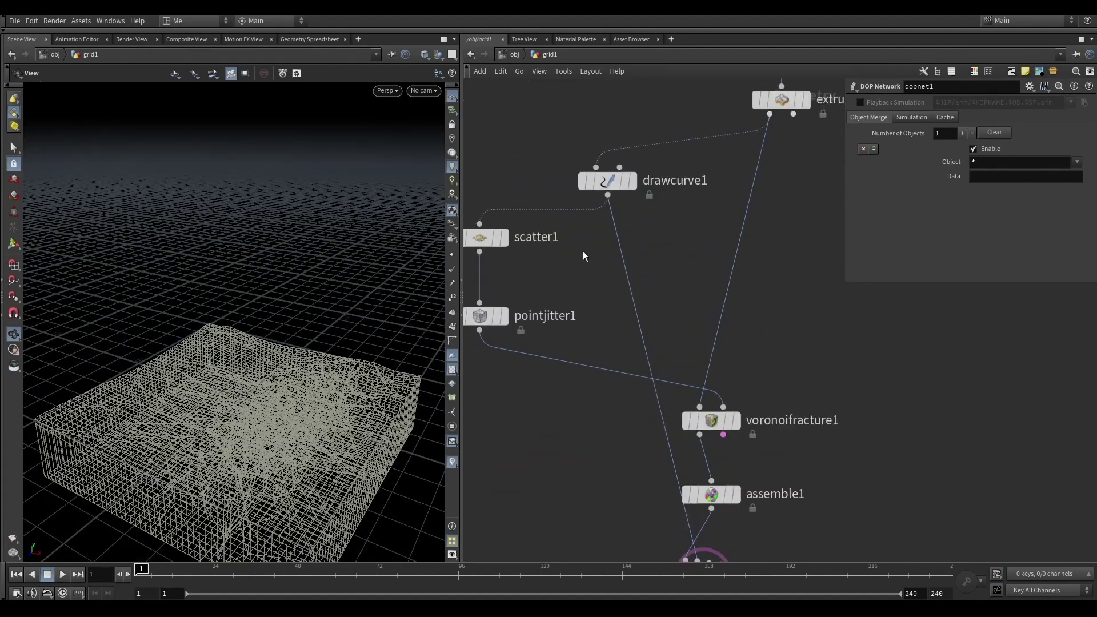
pyautogui.click(629, 188)
pyautogui.scroll(-5, 562, 273)
# Add an Add SOP node and position it in the network
pyautogui.press('Tab')
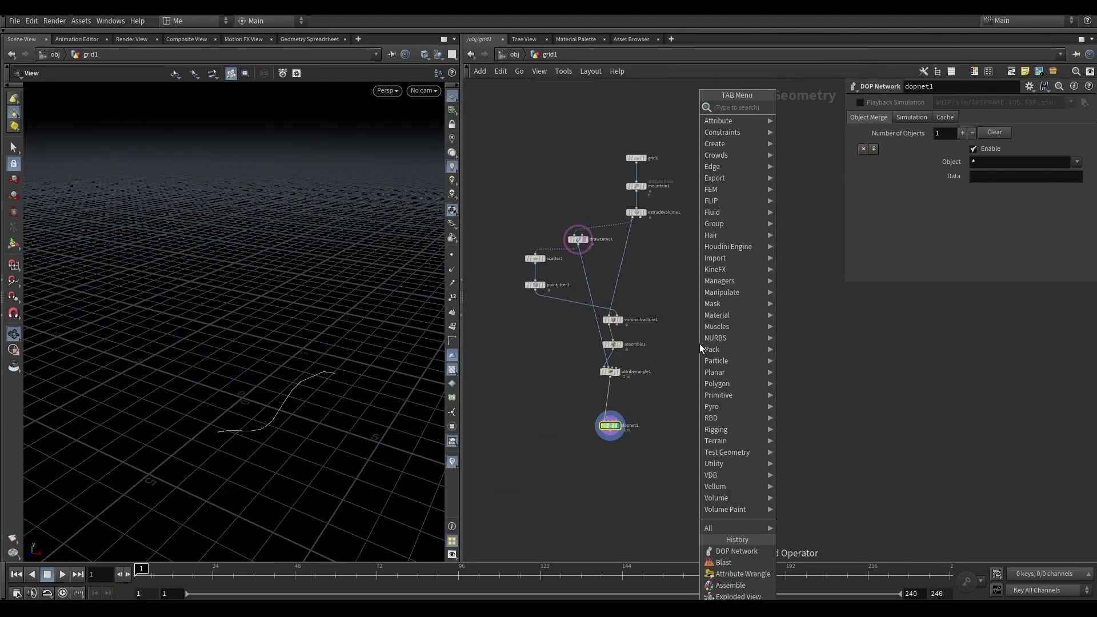
pyautogui.write('add')
pyautogui.click(795, 108)
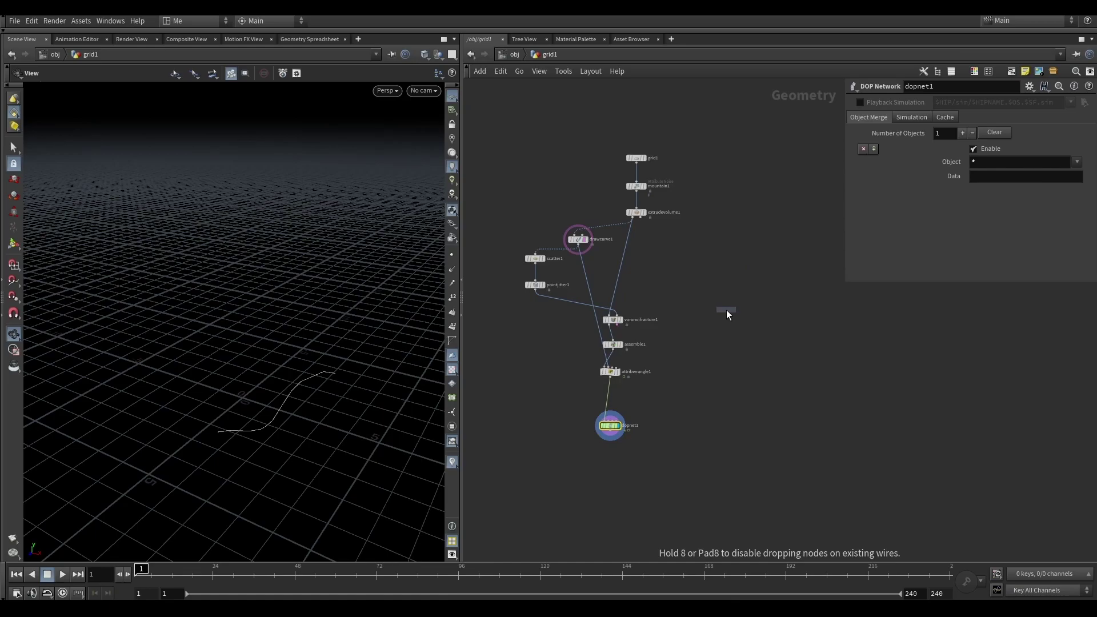
pyautogui.click(723, 310)
pyautogui.scroll(5, 726, 317)
pyautogui.moveTo(726, 289); pyautogui.dragTo(670, 392)
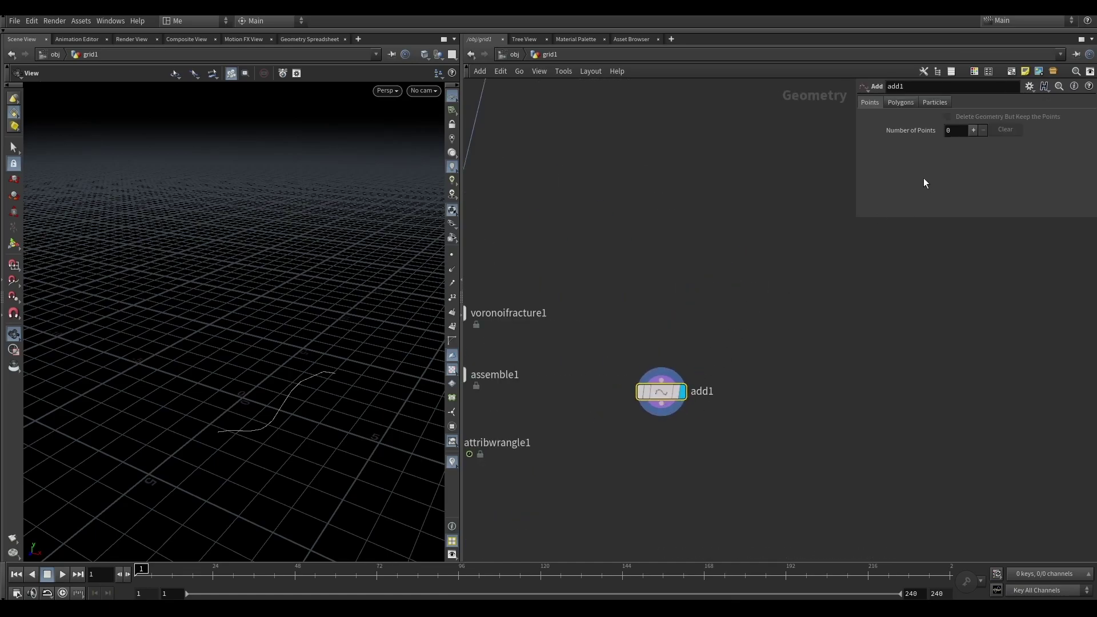
# Give add1 one point and raise it to about Y 4.23
pyautogui.click(973, 130)
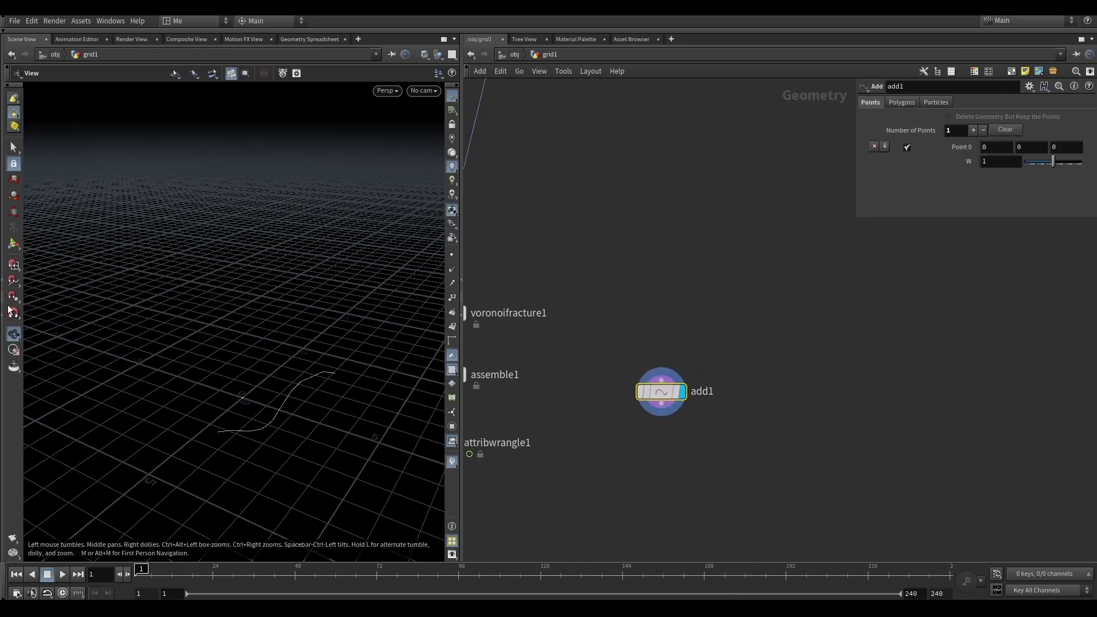
pyautogui.moveTo(229, 366)
pyautogui.mouseDown()
pyautogui.moveTo(251, 349)
pyautogui.moveTo(255, 380)
pyautogui.moveTo(293, 364)
pyautogui.moveTo(263, 323)
pyautogui.moveTo(252, 326)
pyautogui.moveTo(272, 314)
pyautogui.mouseUp()
pyautogui.hotkey('space', '2')
pyautogui.press('Return')
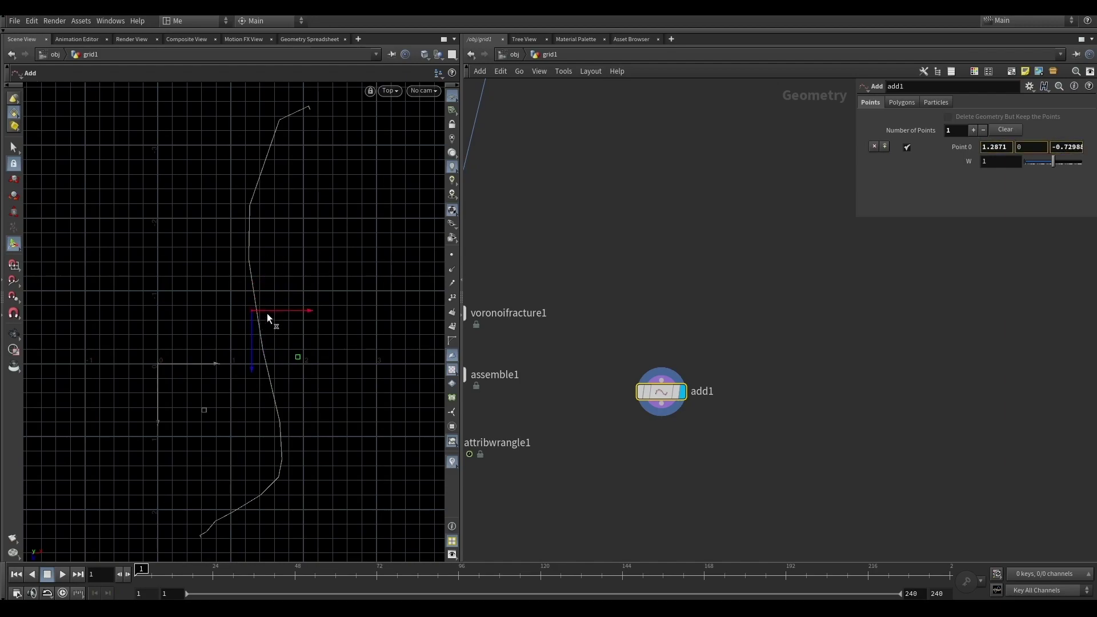
pyautogui.hotkey('space', '1')
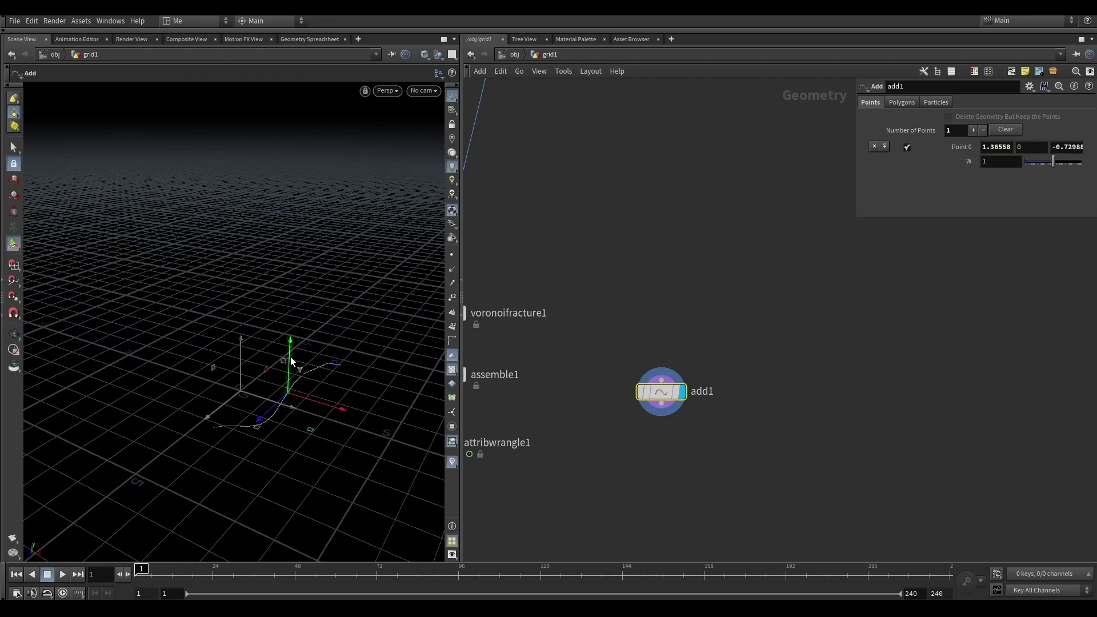
pyautogui.moveTo(290, 360); pyautogui.dragTo(300, 235)
pyautogui.moveTo(340, 287)
pyautogui.keyDown('alt'); pyautogui.mouseDown()
pyautogui.moveTo(282, 245)
pyautogui.moveTo(286, 235)
pyautogui.moveTo(304, 311)
pyautogui.mouseUp(); pyautogui.keyUp('alt')
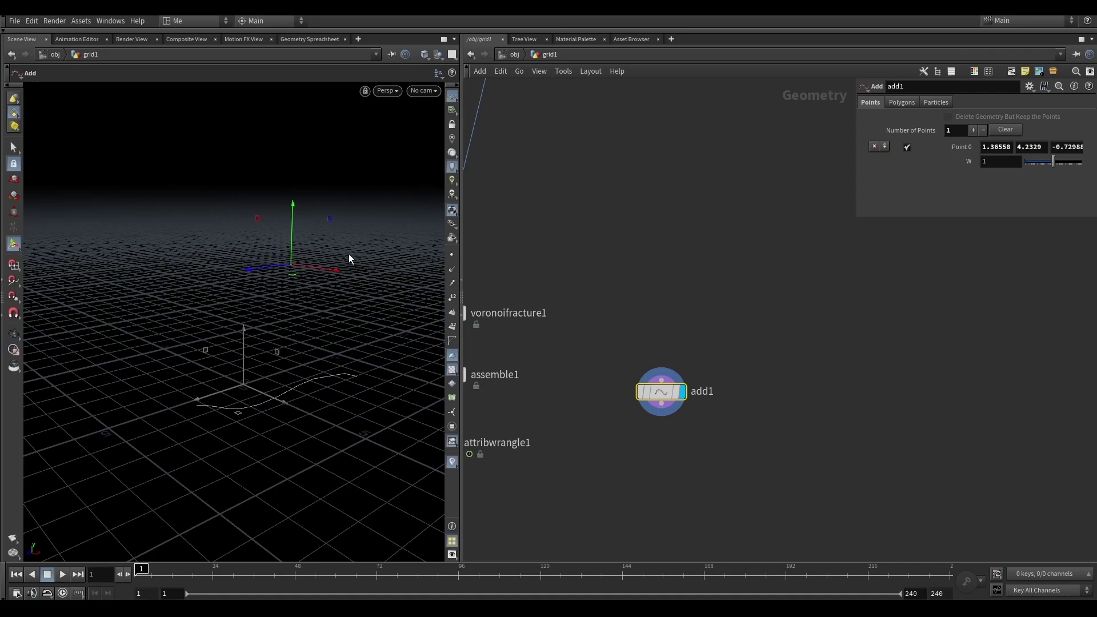
pyautogui.keyDown('alt'); pyautogui.moveTo(348, 254); pyautogui.dragTo(304, 358); pyautogui.keyUp('alt')
# Wire add1 into dopnet1's second input and go inside dopnet1
pyautogui.press('h')
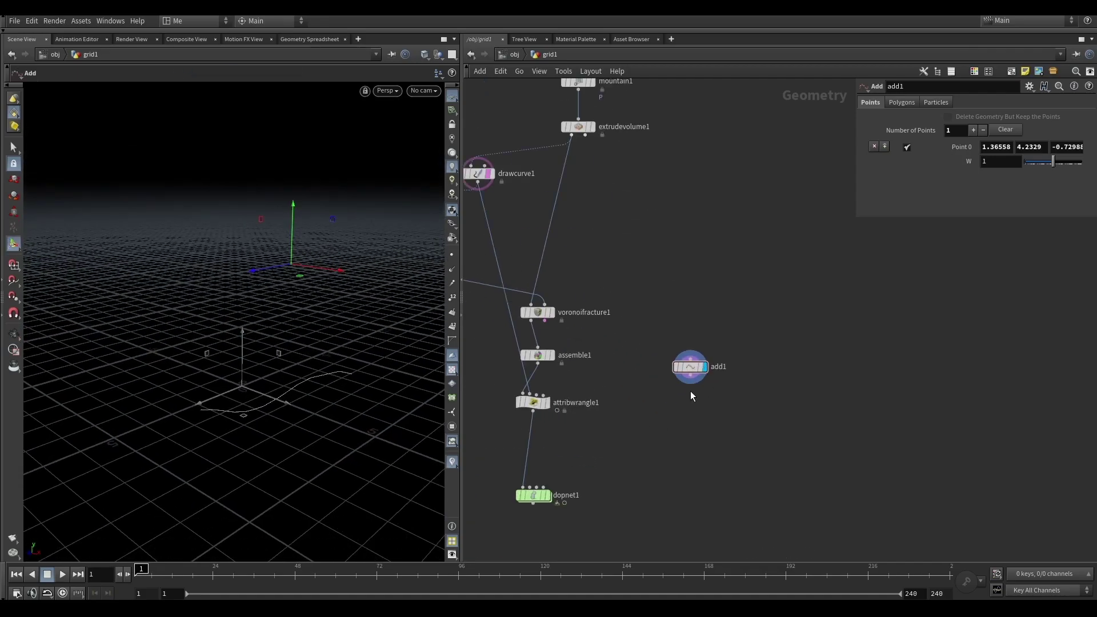
pyautogui.moveTo(690, 366); pyautogui.dragTo(529, 487)
pyautogui.scroll(3, 542, 484)
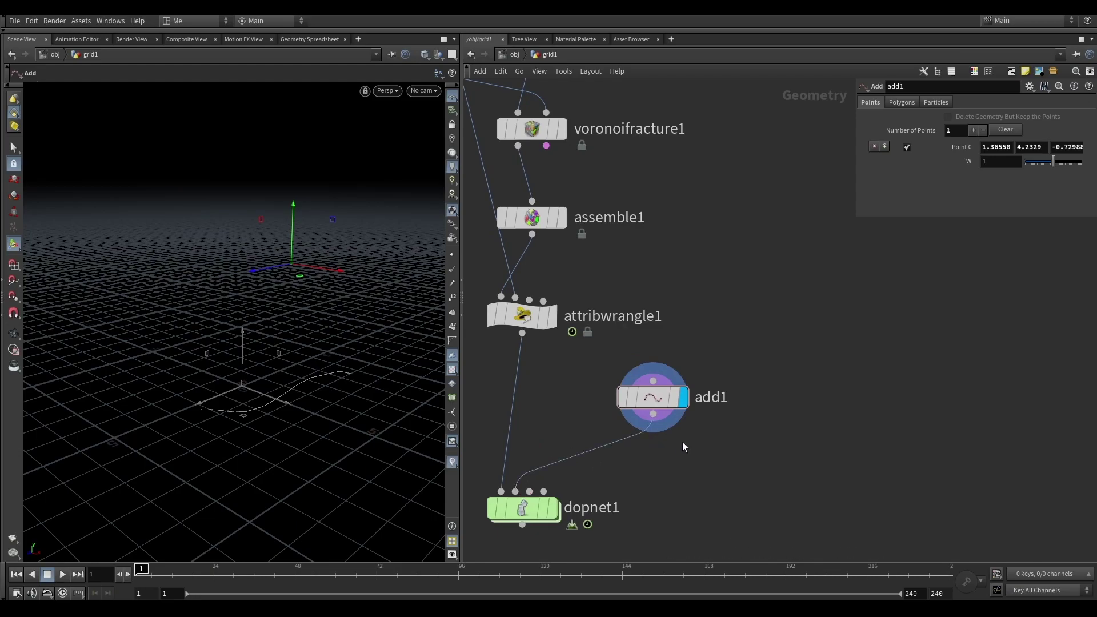
pyautogui.scroll(-3, 684, 411)
pyautogui.scroll(4, 686, 382)
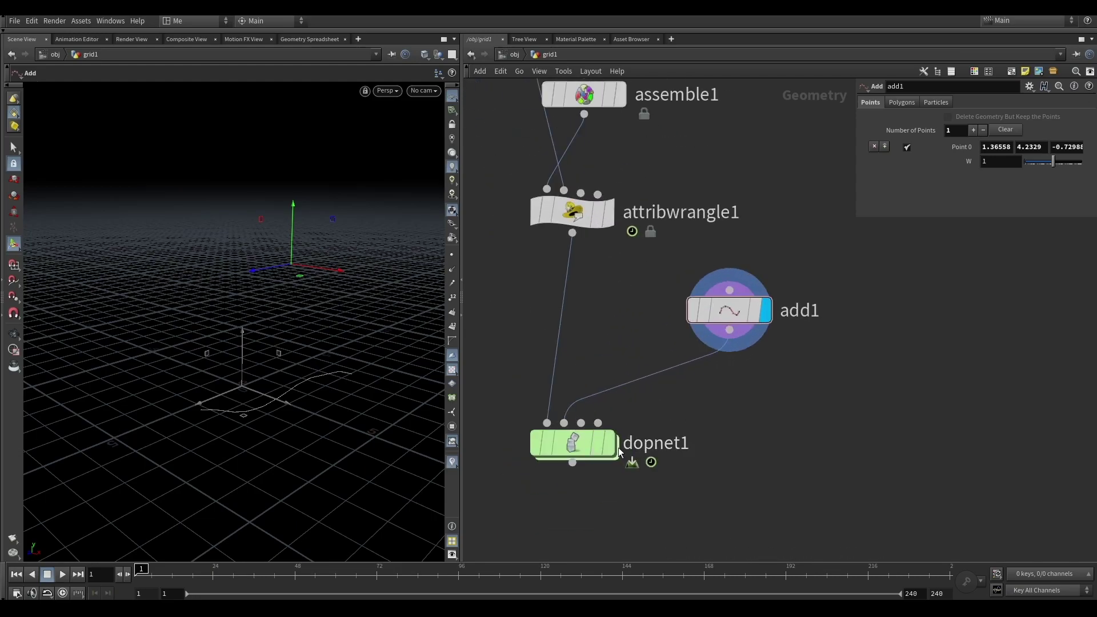
pyautogui.doubleClick(606, 444)
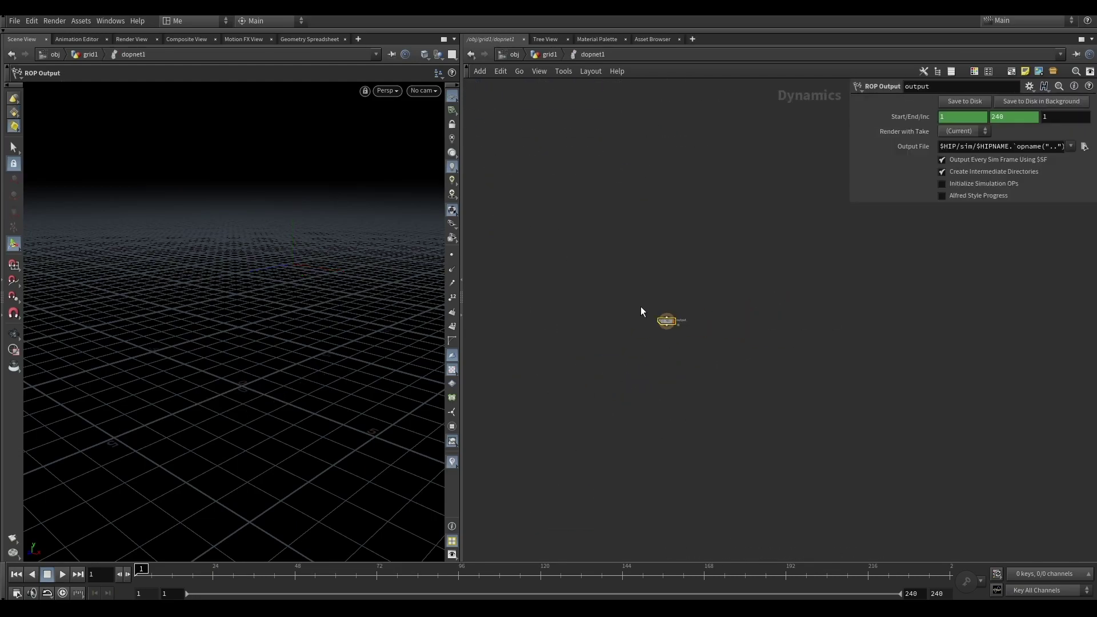
# Add a Rigid Body Solver wired into the output node
pyautogui.scroll(3, 640, 309)
pyautogui.press('Tab')
pyautogui.write('r')
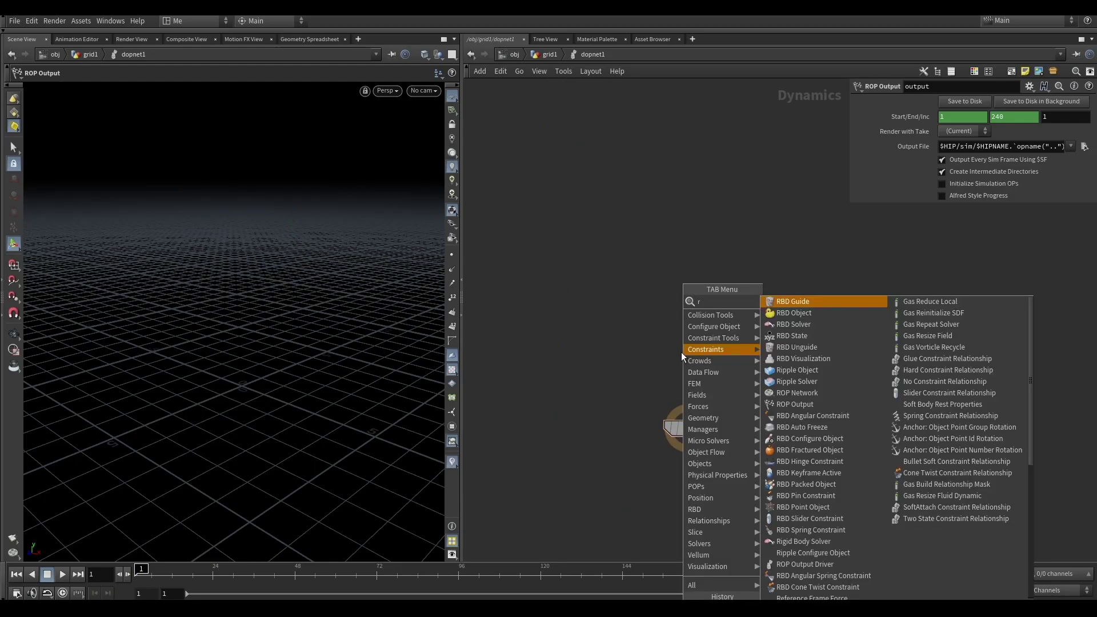
pyautogui.write('igid')
pyautogui.click(785, 301)
pyautogui.click(674, 294)
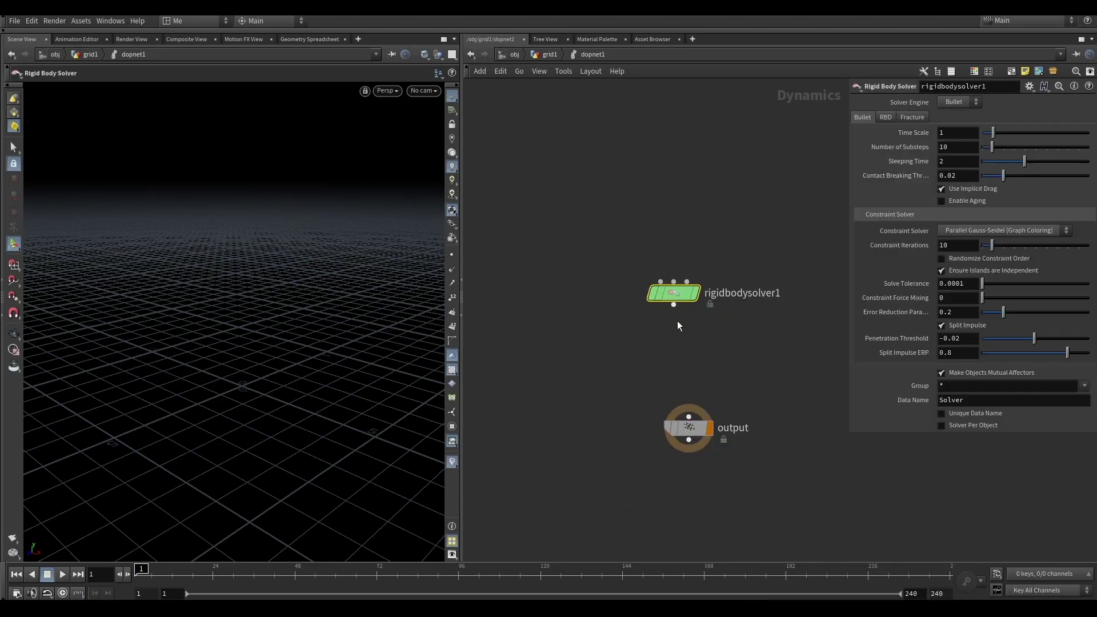
pyautogui.moveTo(689, 413); pyautogui.dragTo(673, 305)
# Add an RBD Packed Object feeding the solver's first input
pyautogui.press('Tab')
pyautogui.write('r')
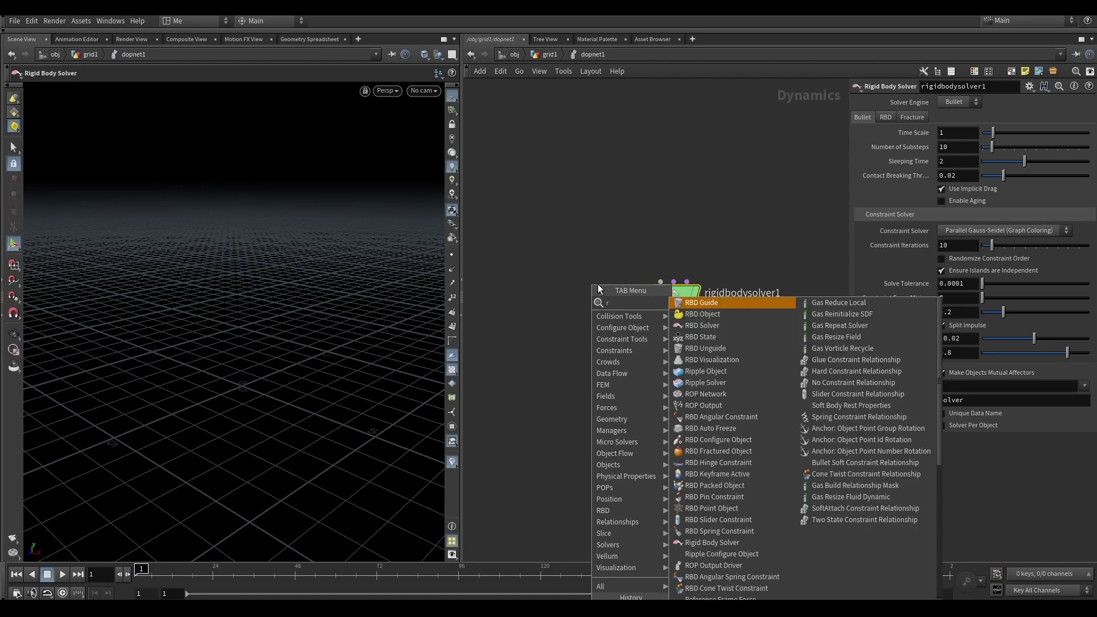
pyautogui.write('bd')
pyautogui.click(731, 439)
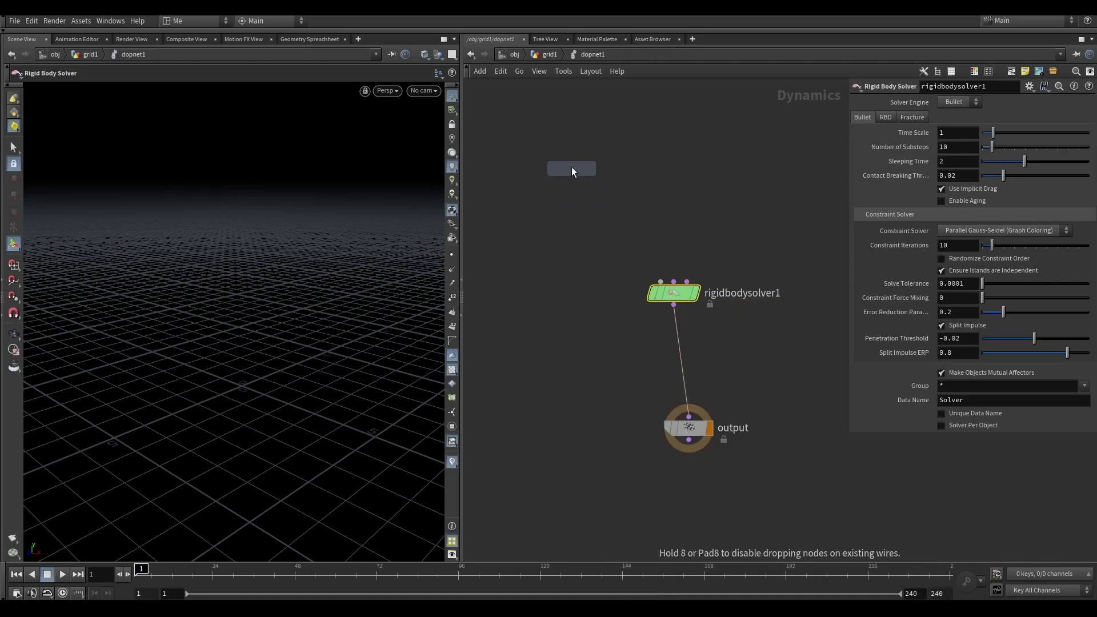
pyautogui.click(571, 168)
pyautogui.click(661, 282)
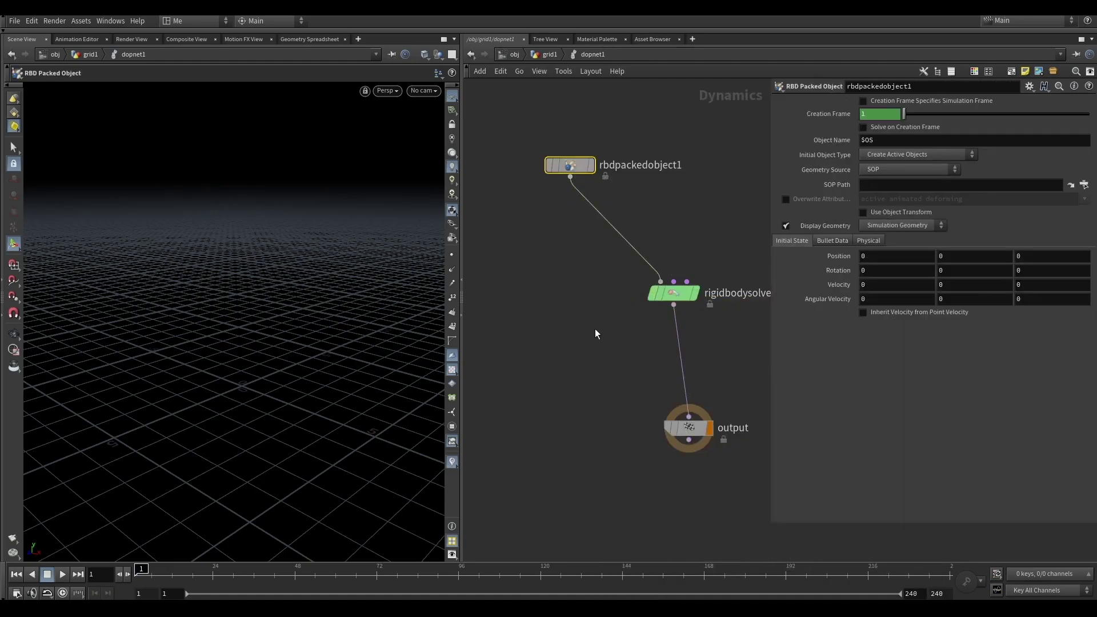
pyautogui.scroll(-3, 595, 333)
# Insert a Gravity Force between the rigid body solver and output, tidying the layout
pyautogui.click(640, 310)
pyautogui.press('Tab')
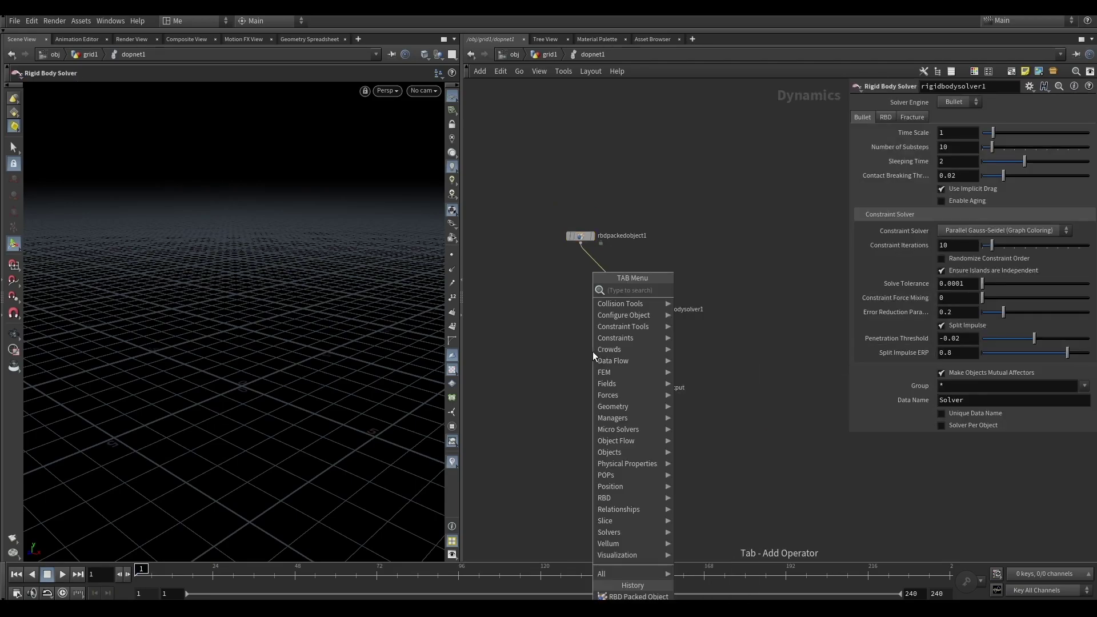
pyautogui.click(740, 290)
pyautogui.click(654, 353)
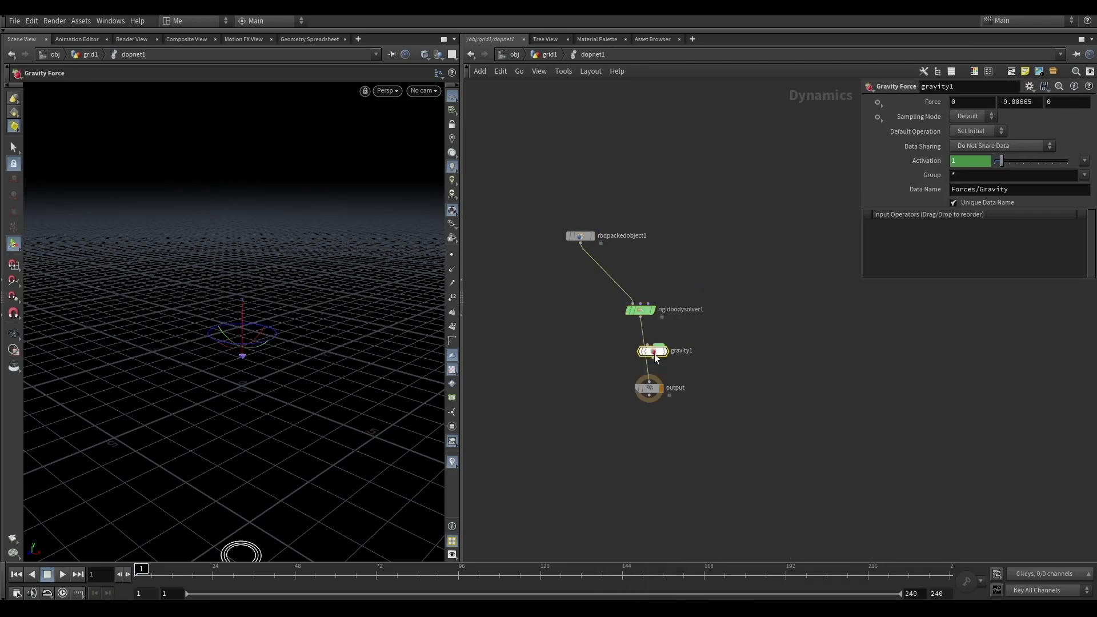
pyautogui.moveTo(656, 357); pyautogui.dragTo(652, 360)
pyautogui.moveTo(577, 297)
pyautogui.mouseDown()
pyautogui.moveTo(666, 326)
pyautogui.moveTo(648, 321)
pyautogui.mouseUp()
# Set rbdpackedobject1's Geometry Source to First Context Geometry
pyautogui.click(588, 237)
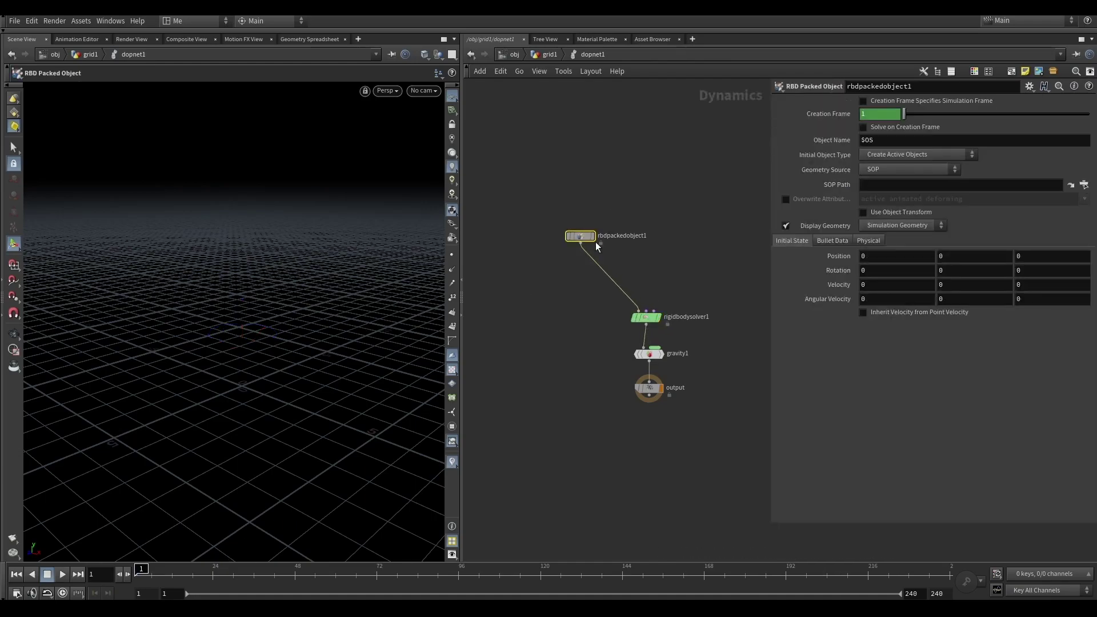
pyautogui.click(887, 168)
pyautogui.click(894, 191)
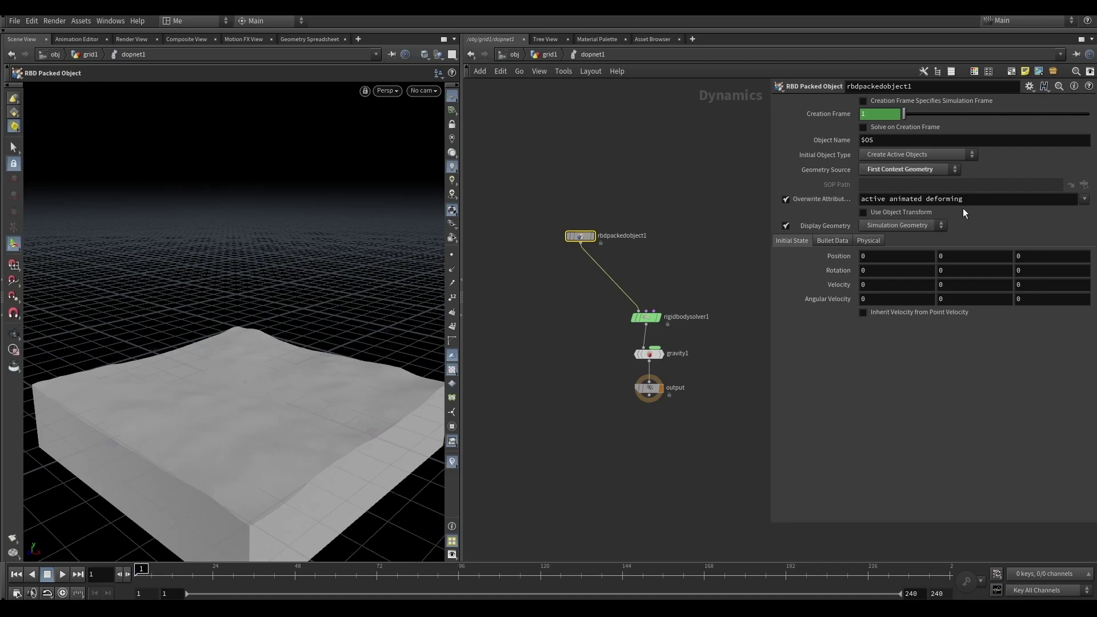
# Play the simulation to preview the terrain, then rewind to frame 1
pyautogui.click(63, 572)
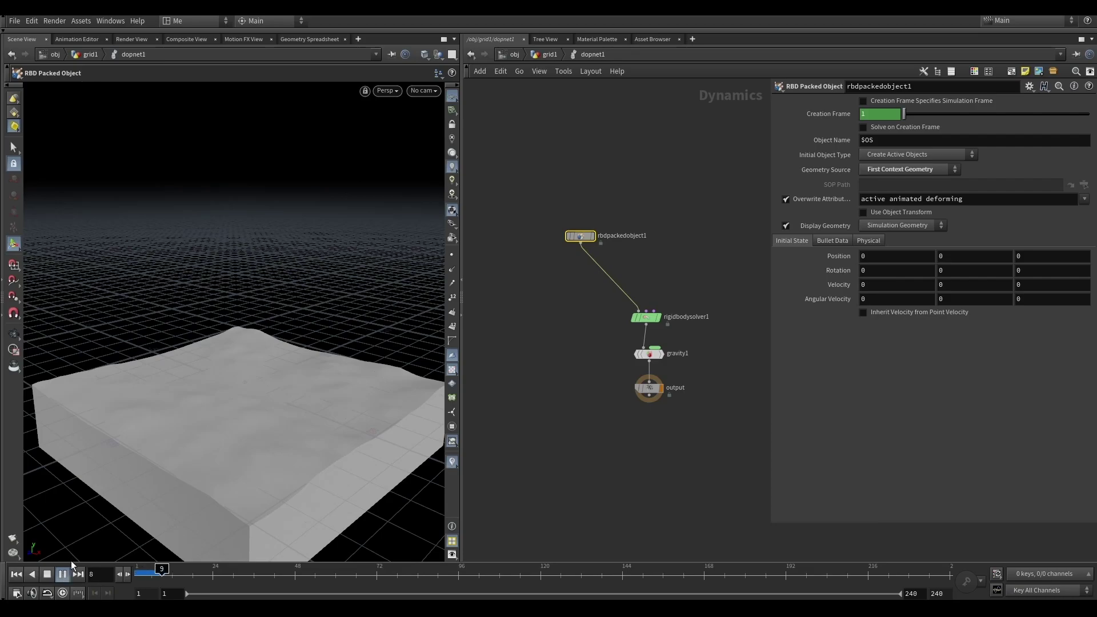
pyautogui.press('Escape')
pyautogui.moveTo(217, 497); pyautogui.dragTo(265, 473)
pyautogui.press('Return')
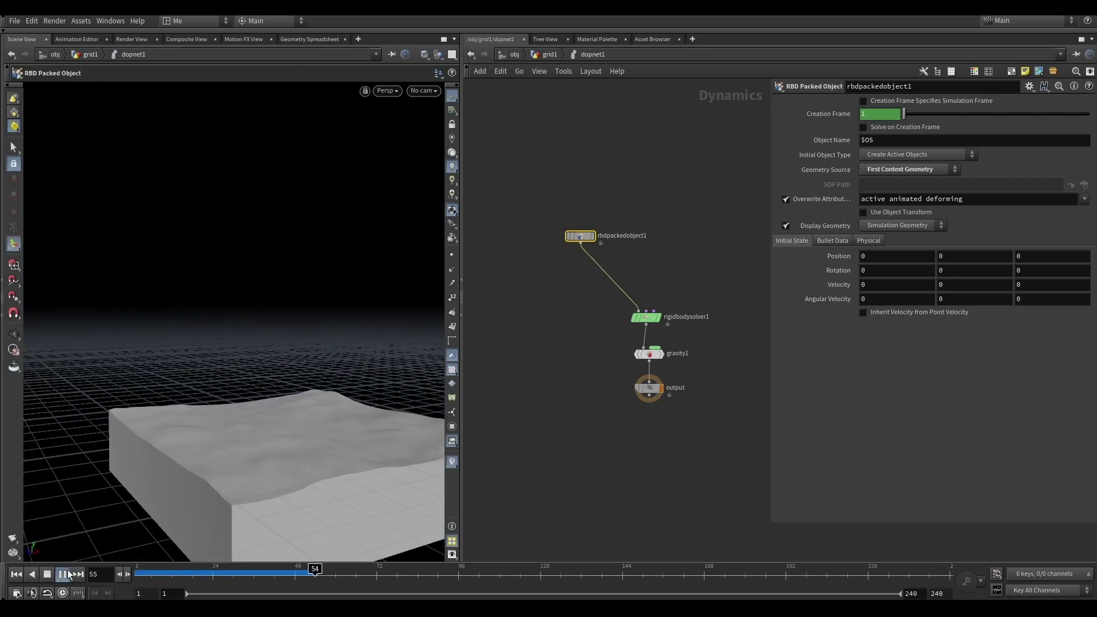
pyautogui.click(63, 575)
pyautogui.click(17, 574)
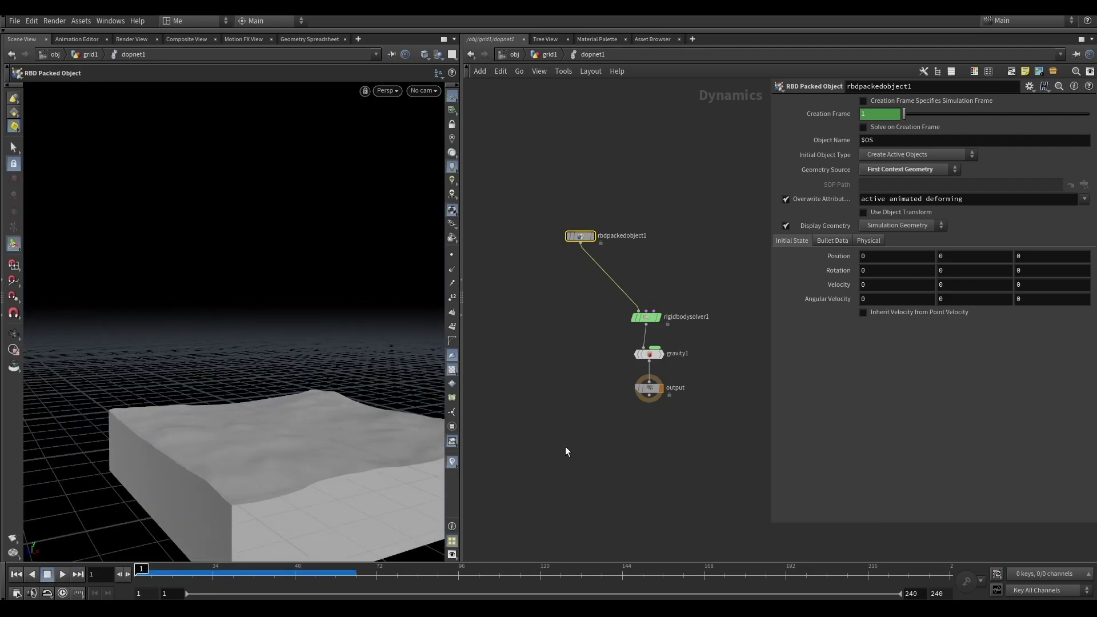
pyautogui.click(644, 354)
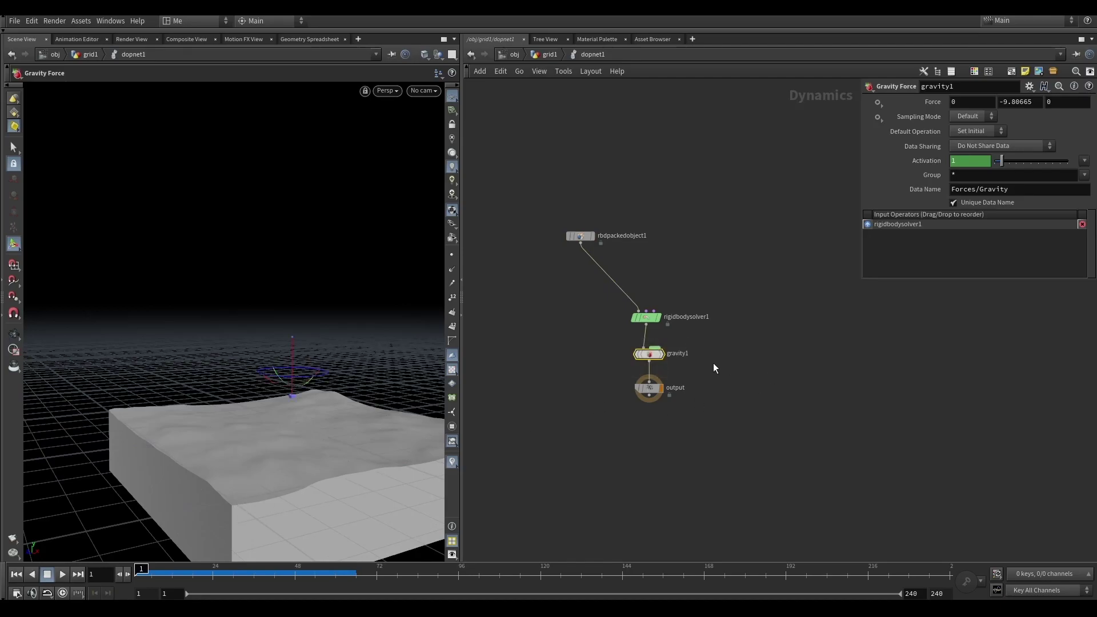
# Set gravity1 Force Y to 9.80665 and play the reversed-gravity simulation, then rewind
pyautogui.scroll(5, 713, 368)
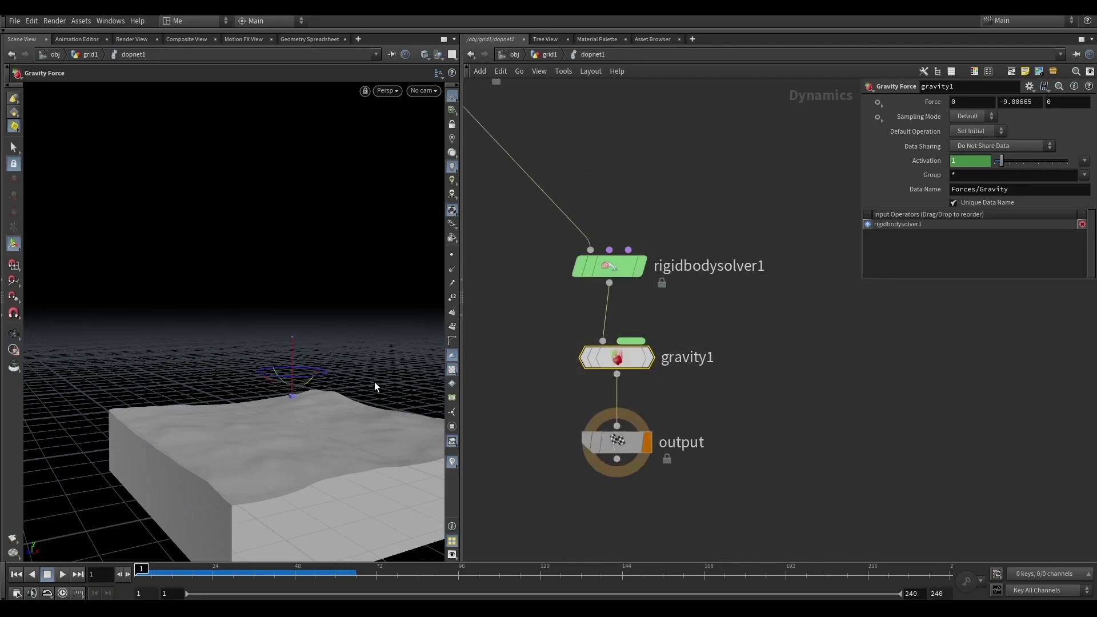
pyautogui.press('Escape')
pyautogui.moveTo(374, 381); pyautogui.dragTo(296, 452)
pyautogui.moveTo(322, 472); pyautogui.dragTo(445, 445)
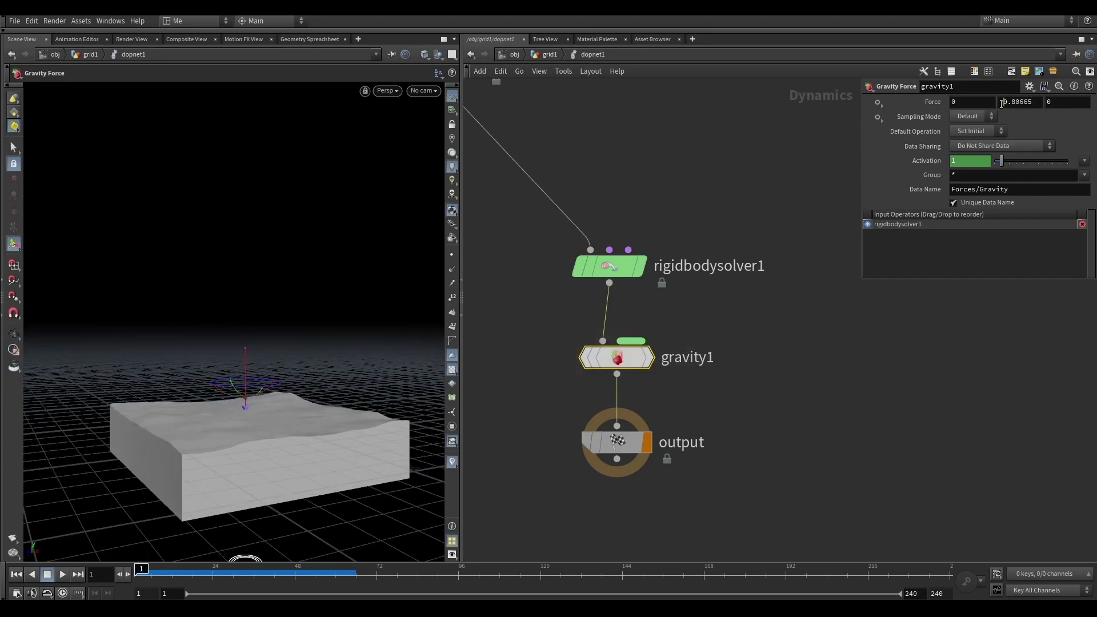
pyautogui.press('Return')
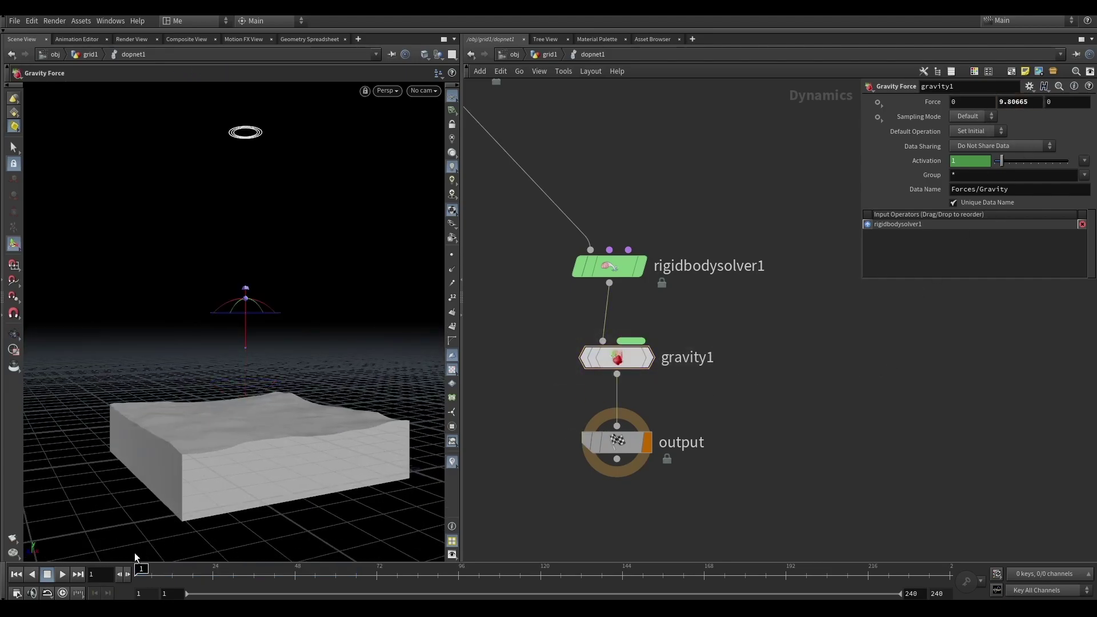
pyautogui.click(62, 574)
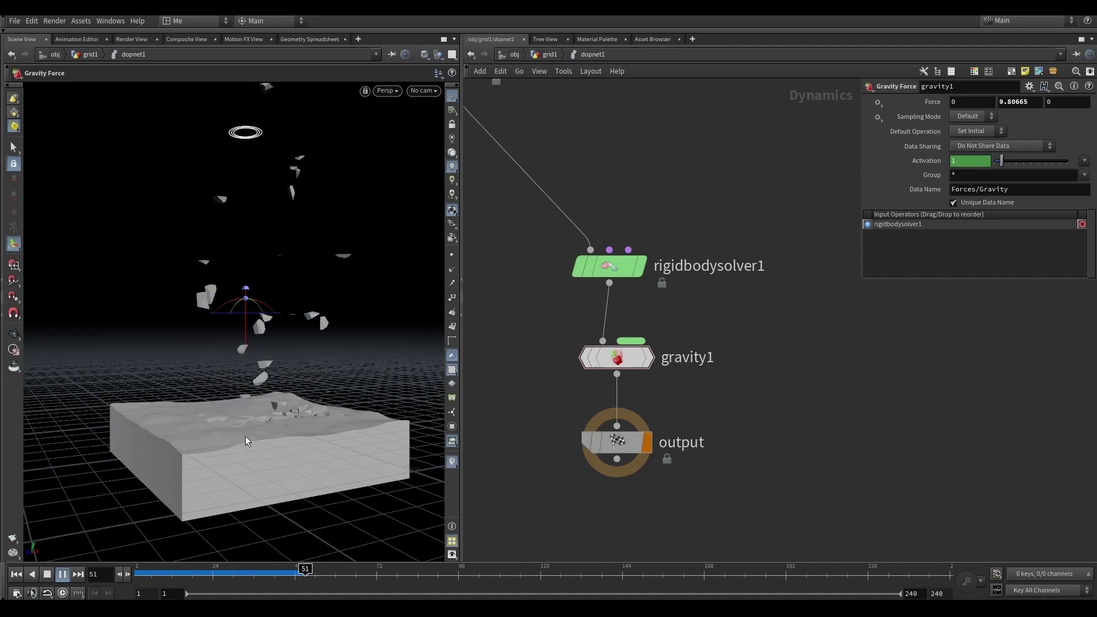
pyautogui.click(48, 574)
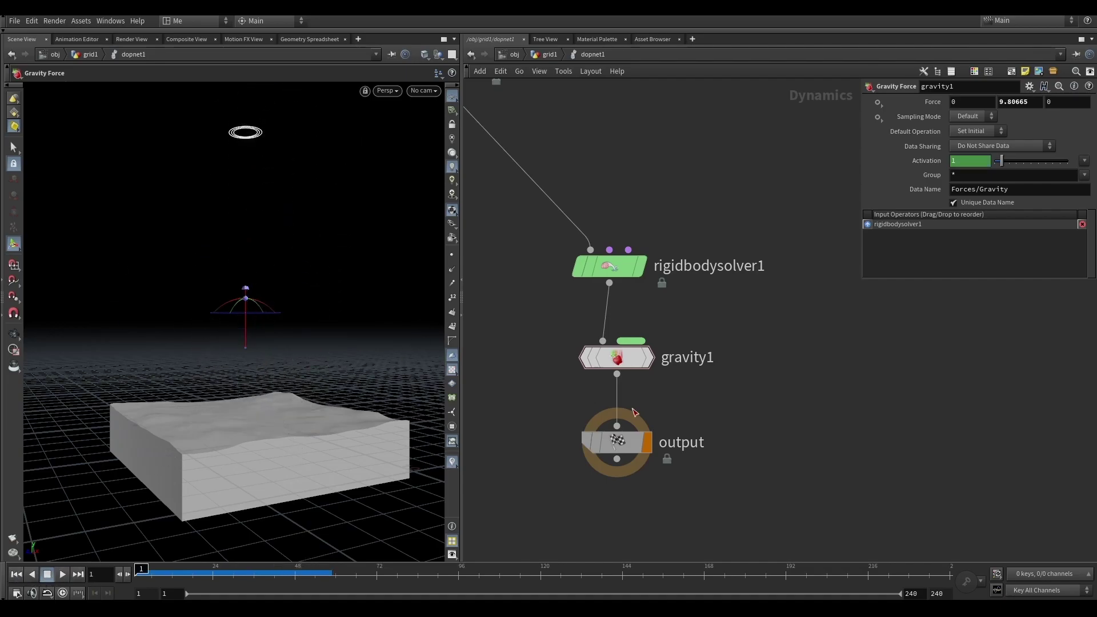
# Restore gravity1 Force Y to -9.80665
pyautogui.moveTo(358, 389)
pyautogui.keyDown('alt'); pyautogui.mouseDown()
pyautogui.moveTo(235, 373)
pyautogui.moveTo(252, 385)
pyautogui.mouseUp(); pyautogui.keyUp('alt')
pyautogui.scroll(-5, 789, 362)
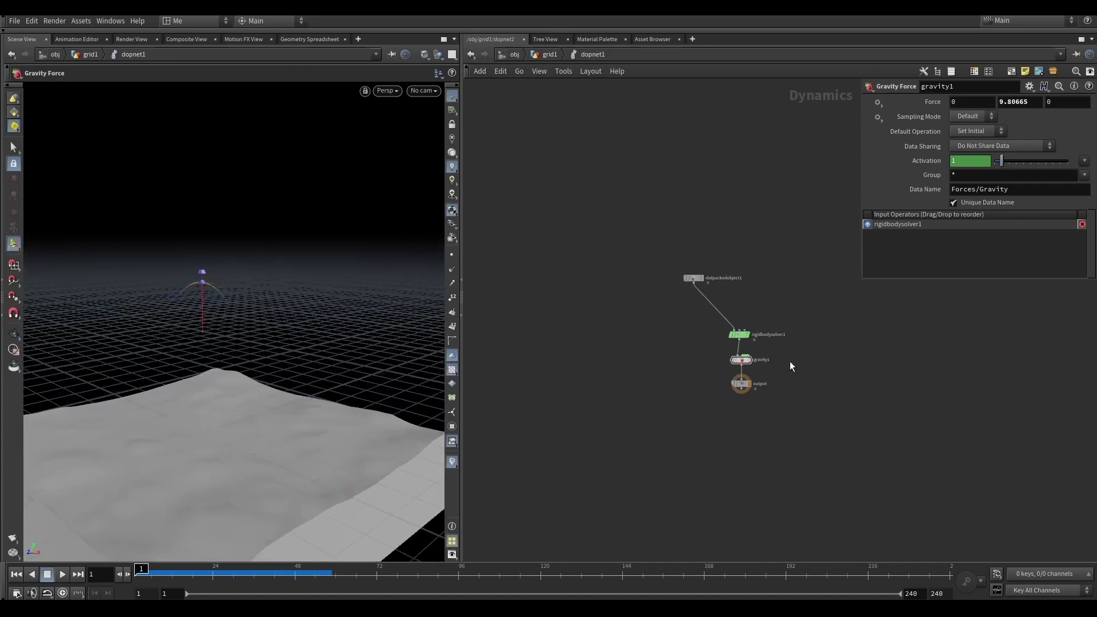
pyautogui.scroll(5, 774, 310)
pyautogui.moveTo(783, 467); pyautogui.dragTo(674, 503)
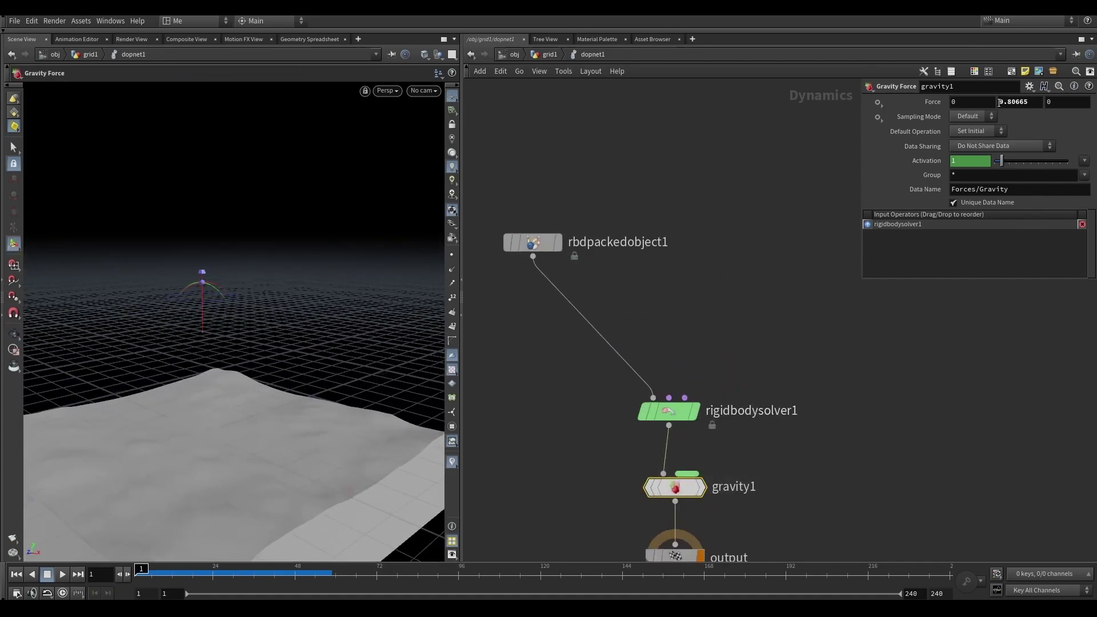
pyautogui.write('-')
pyautogui.press('Return')
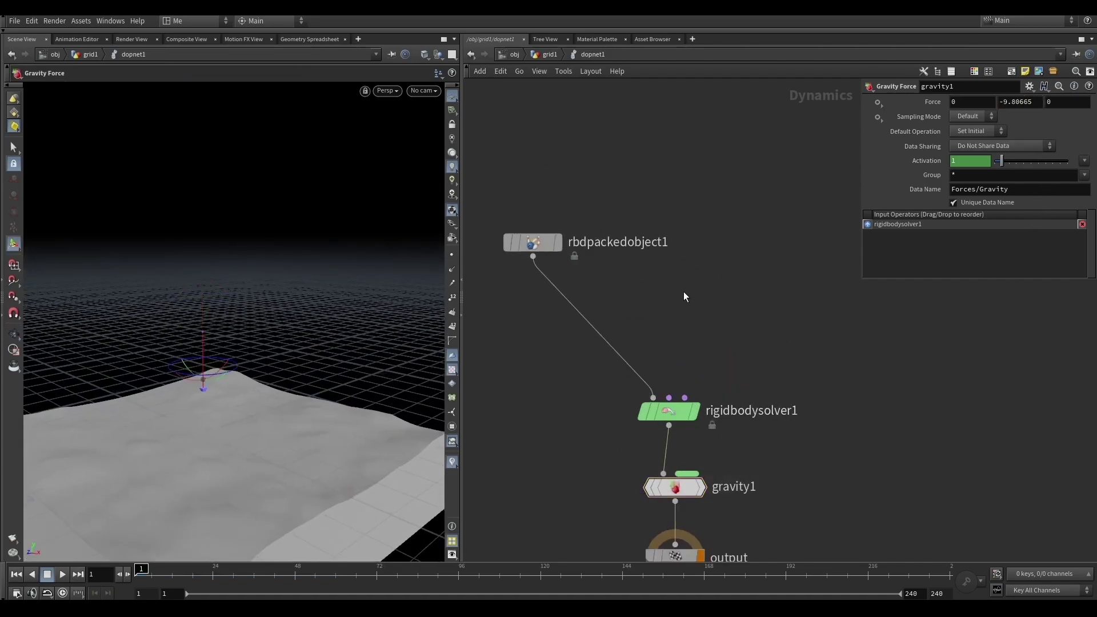
pyautogui.scroll(-2, 684, 291)
pyautogui.press('Tab')
# Add a POP Attract connected to the rigid body solver's Pre-Solve input
pyautogui.write('popa')
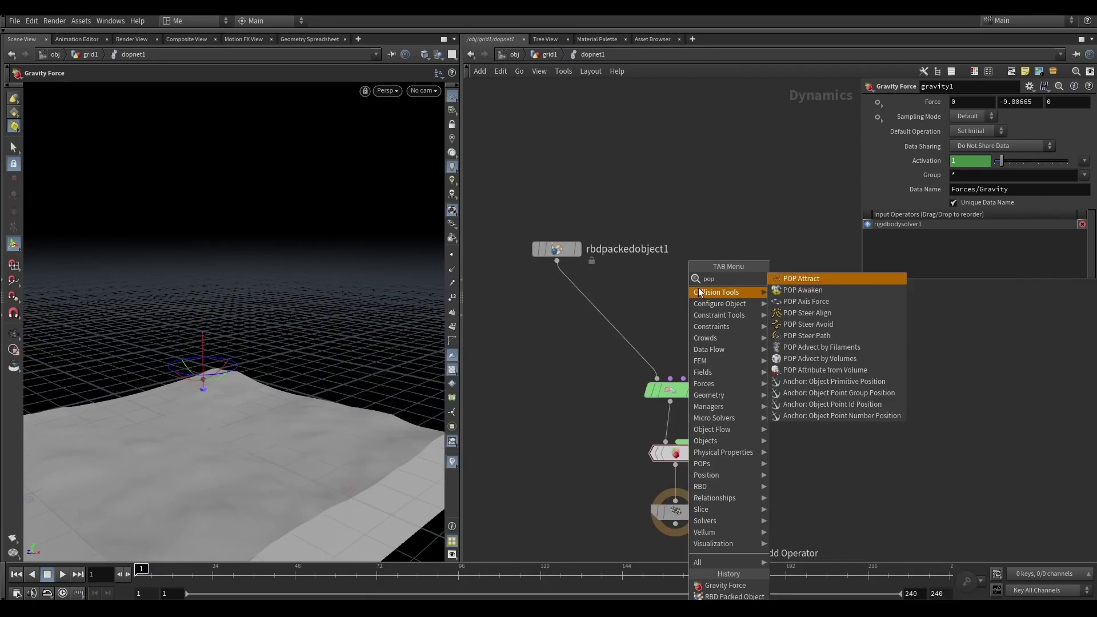
pyautogui.click(834, 276)
pyautogui.click(717, 269)
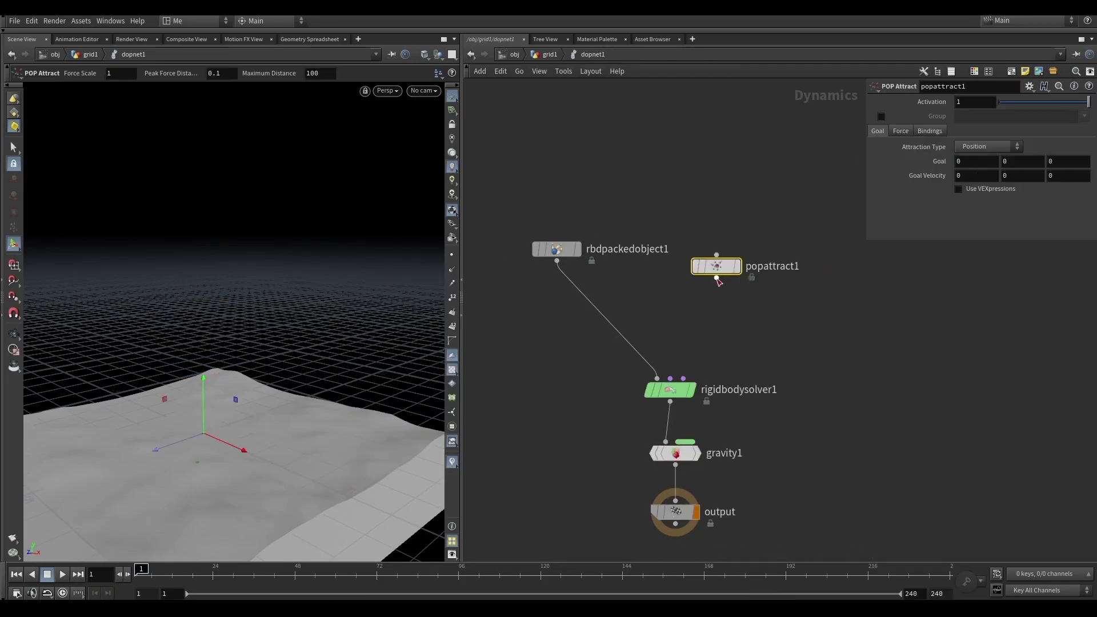
pyautogui.moveTo(716, 278); pyautogui.dragTo(673, 370)
pyautogui.click(672, 370)
pyautogui.moveTo(736, 260); pyautogui.dragTo(704, 200)
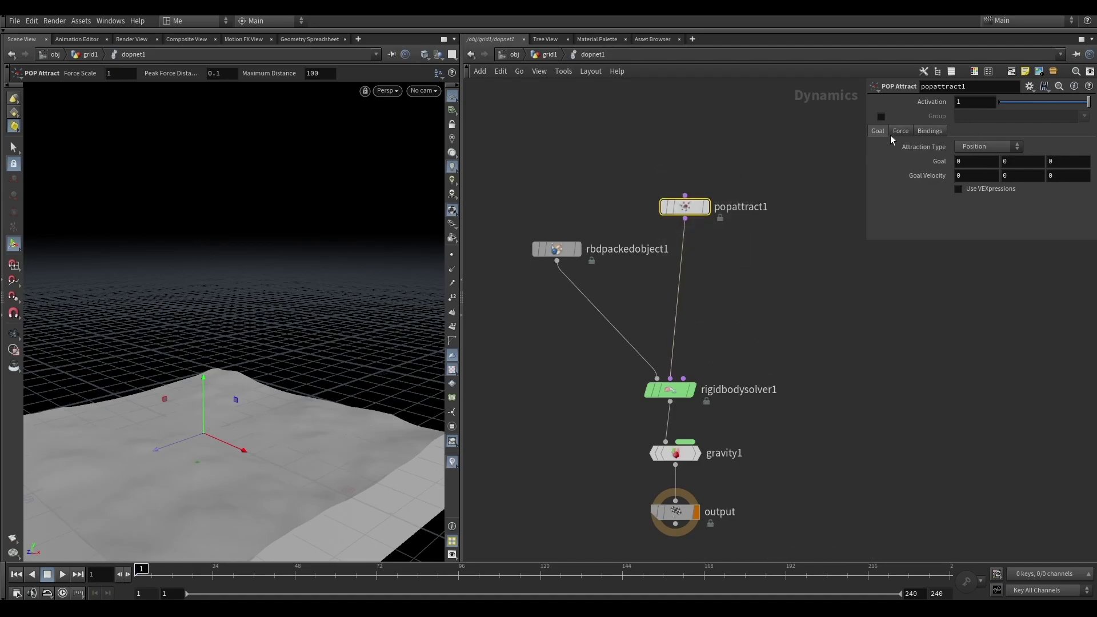
# Set POP Attract to attract to Points from Use Second Context Geometry, then re-enter dopnet1
pyautogui.click(988, 146)
pyautogui.click(983, 181)
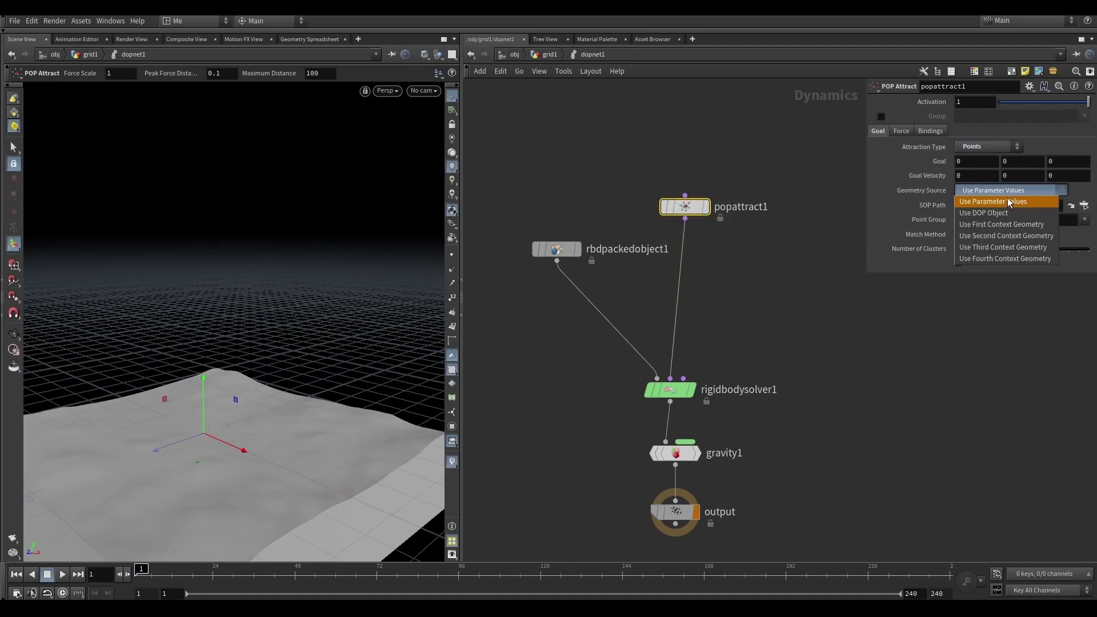
pyautogui.click(999, 236)
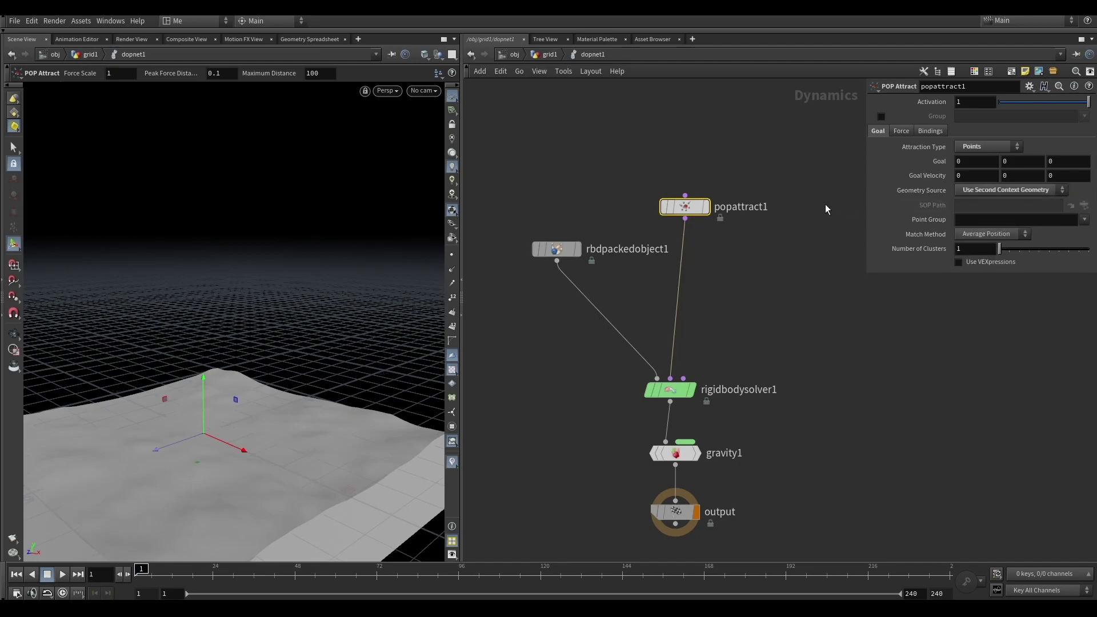
pyautogui.click(550, 55)
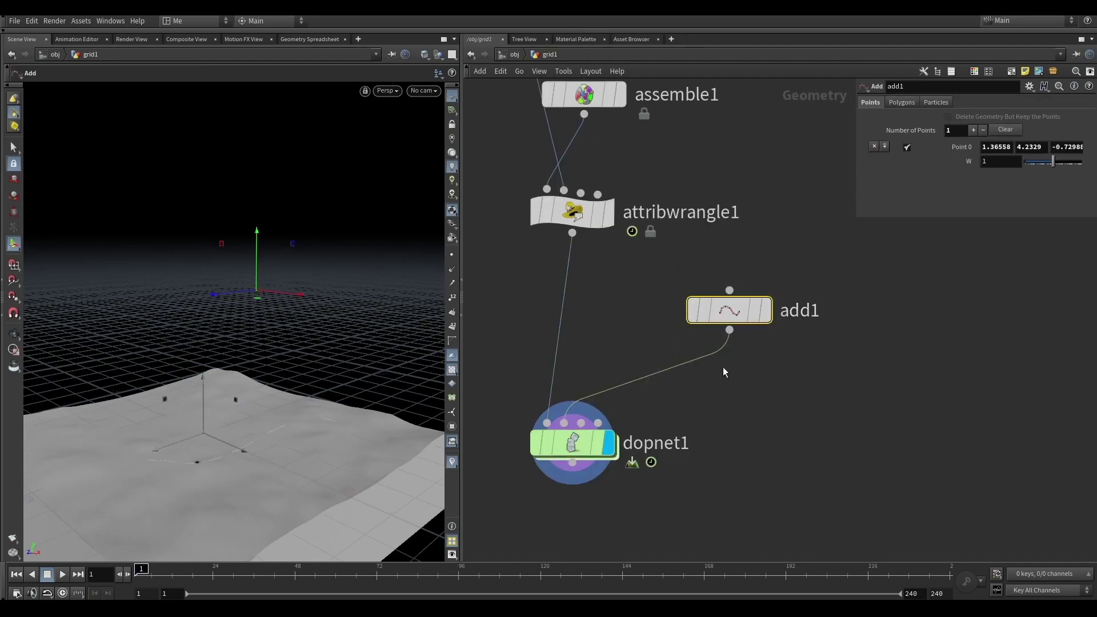
pyautogui.doubleClick(573, 443)
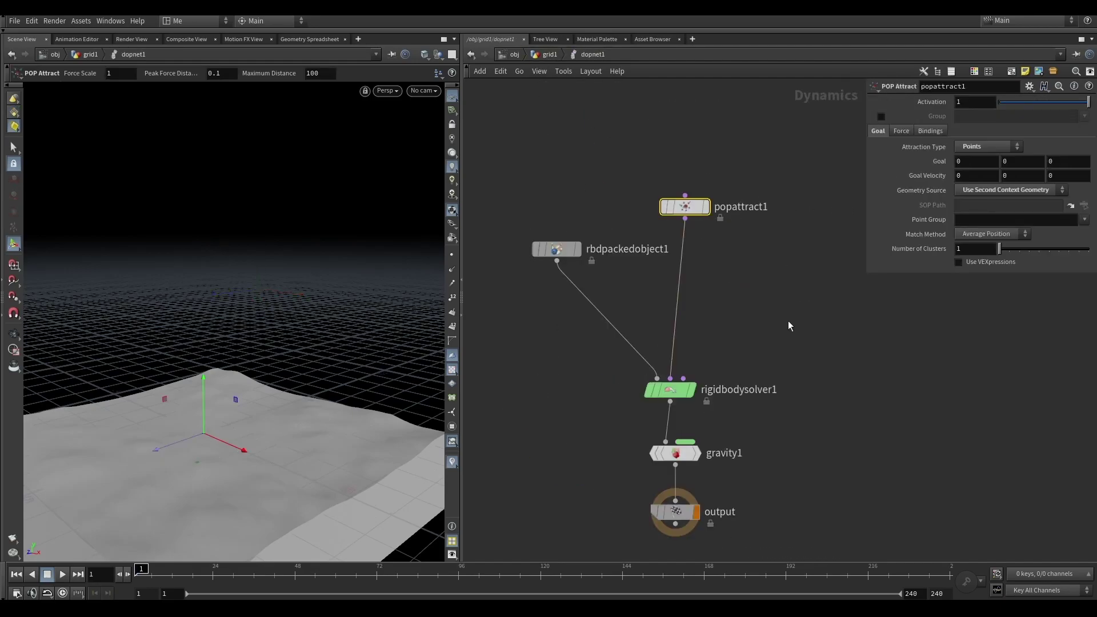
# Set popattract1's Force Scale to 20 and enable Use VEXpressions
pyautogui.click(901, 131)
pyautogui.write('20')
pyautogui.press('Return')
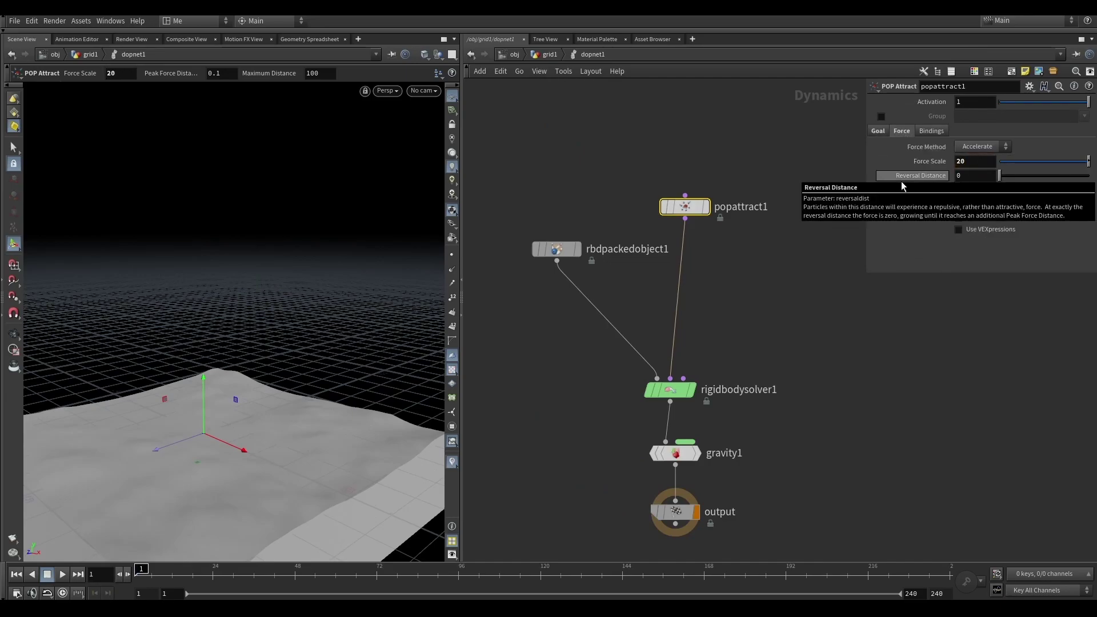
pyautogui.click(979, 229)
pyautogui.click(907, 271)
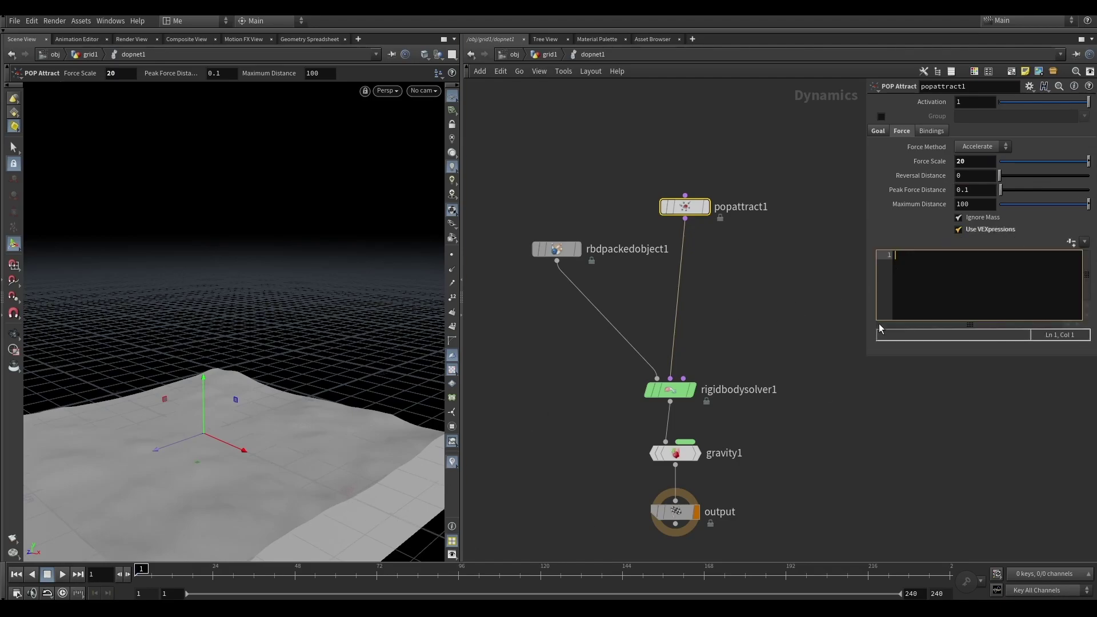
pyautogui.write('i')
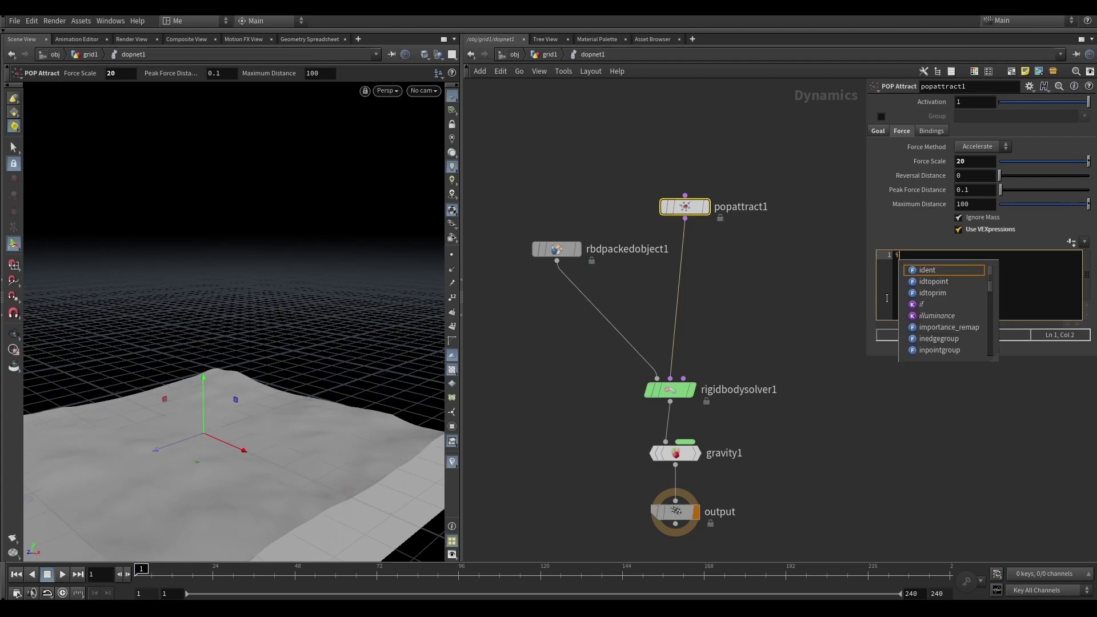
pyautogui.write('f(@Frame>=150')
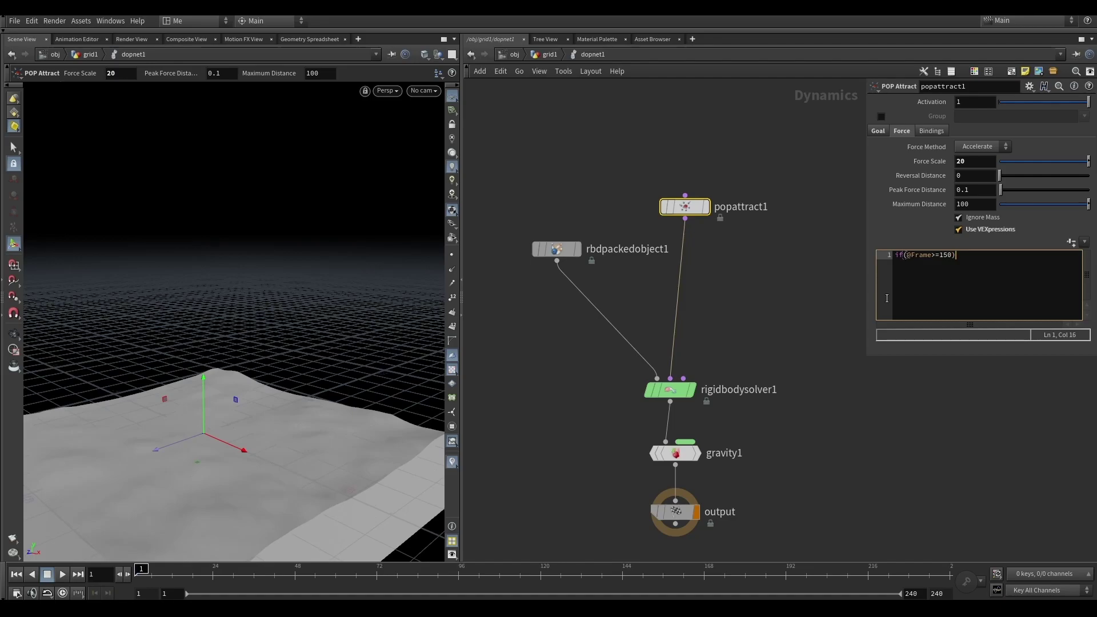
pyautogui.press('Return')
pyautogui.write('orc')
pyautogui.write('=0;')
pyautogui.click(881, 438)
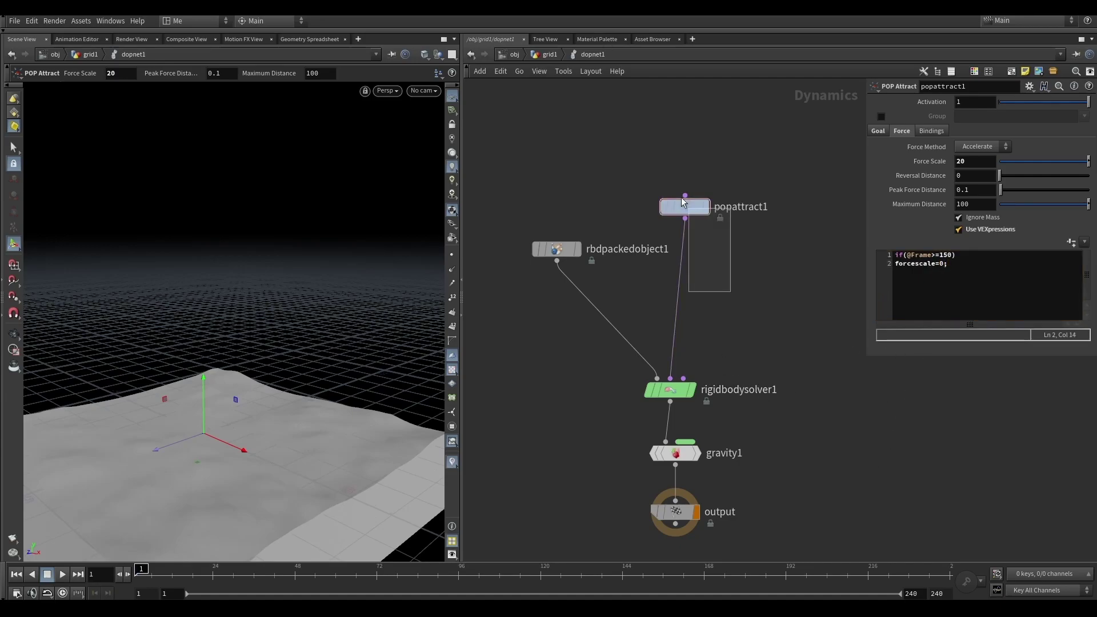
pyautogui.moveTo(684, 207); pyautogui.dragTo(707, 232)
pyautogui.press('Escape')
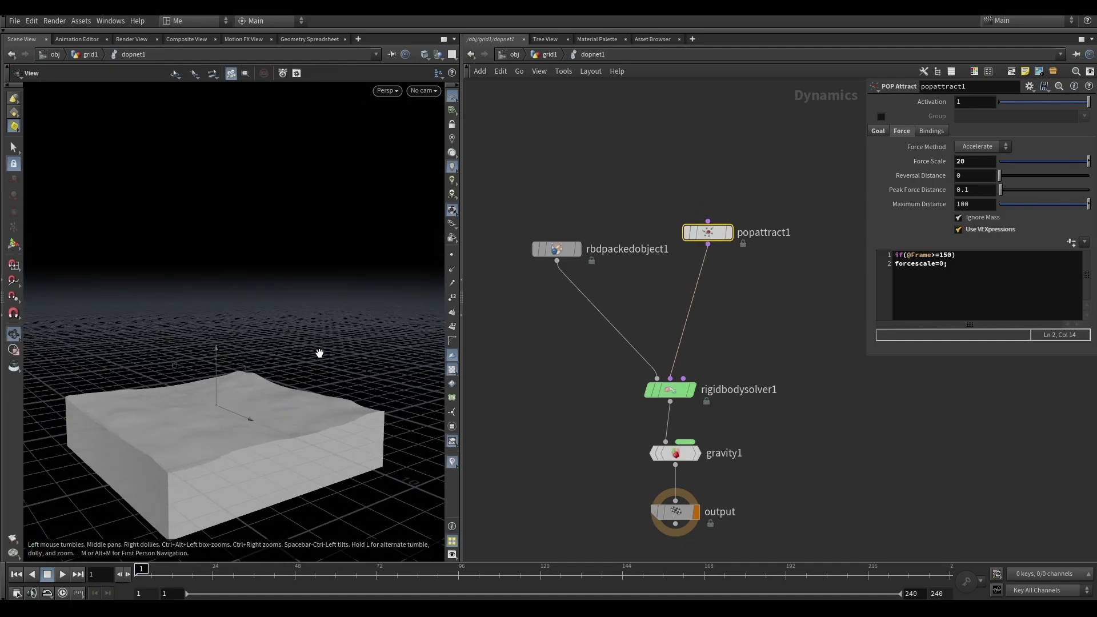
# Play the simulation repeatedly to watch pieces pulled upward toward the attract point, then rewind to frame 1
pyautogui.press('Return')
pyautogui.click(62, 574)
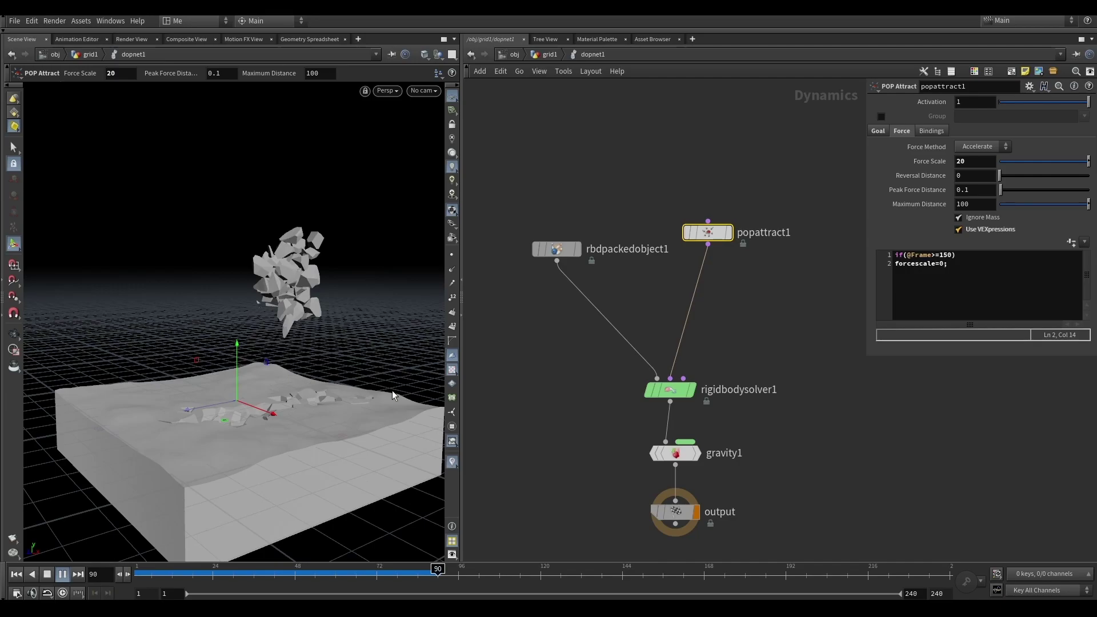
pyautogui.click(606, 569)
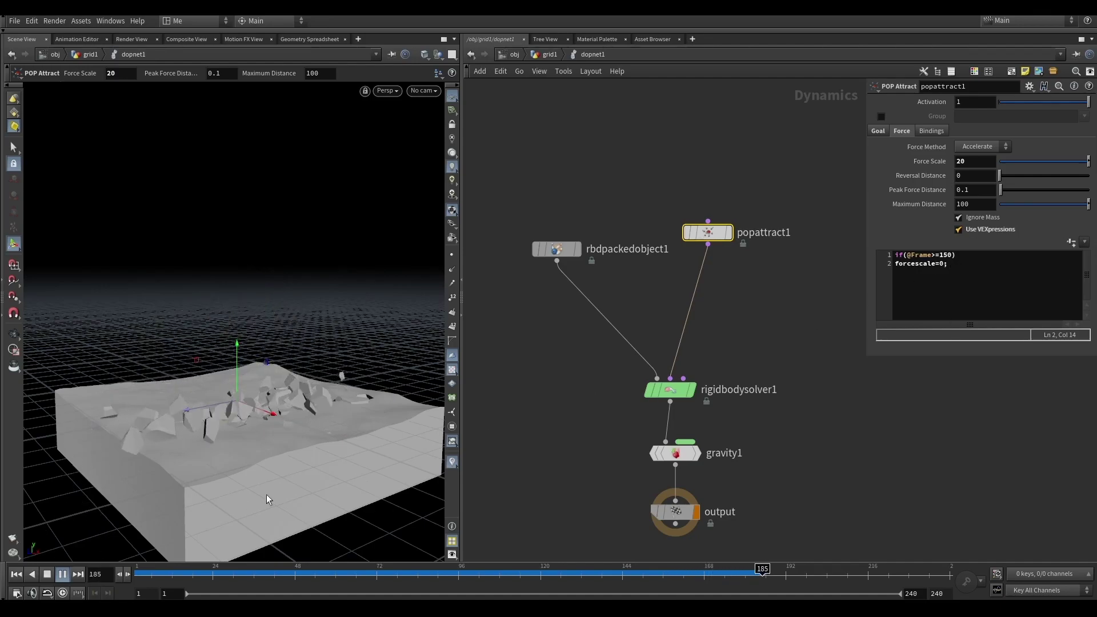
pyautogui.click(48, 574)
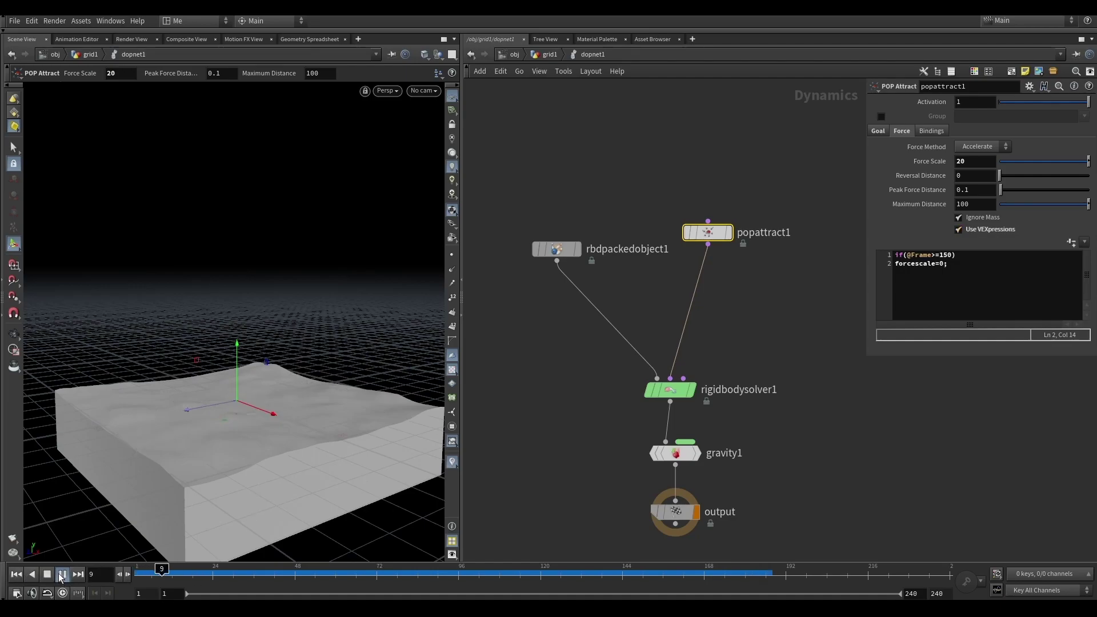
pyautogui.click(62, 574)
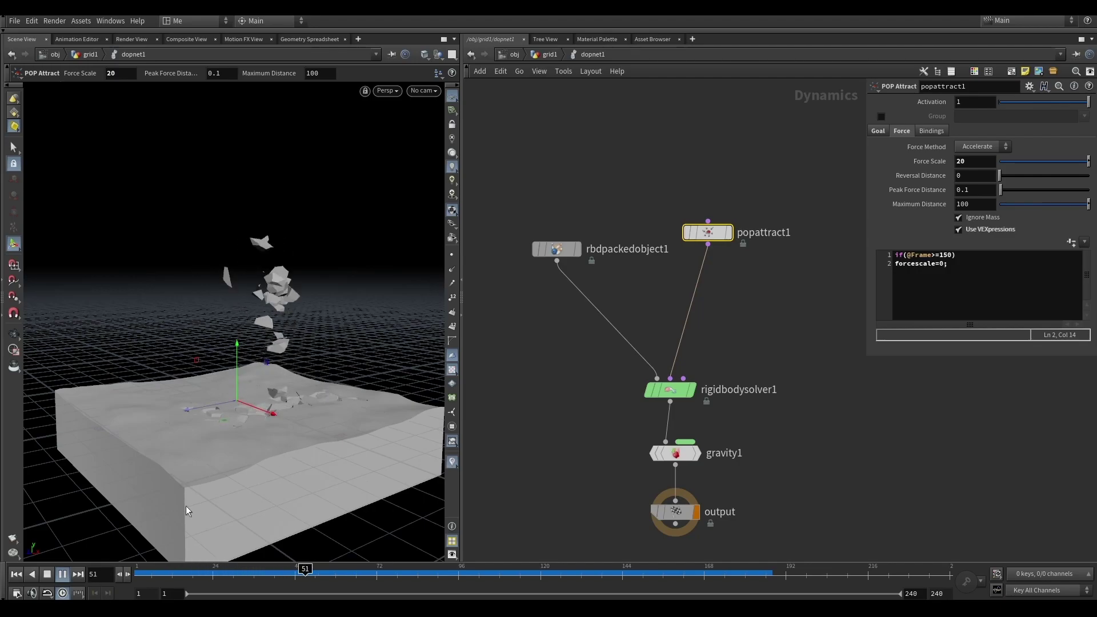
pyautogui.click(48, 574)
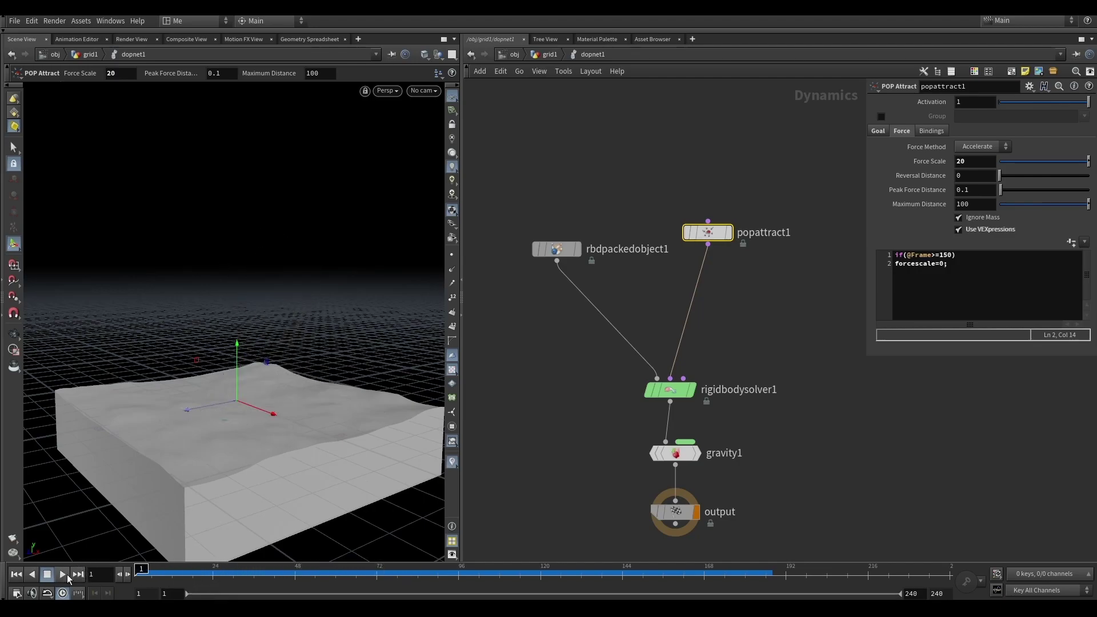
pyautogui.click(67, 574)
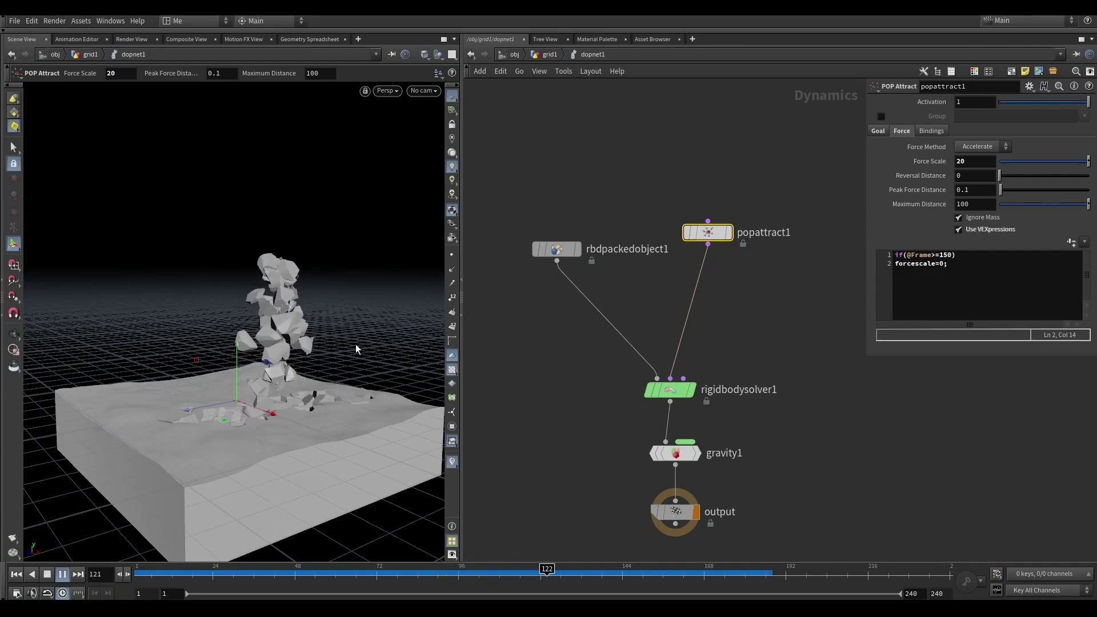
pyautogui.click(56, 577)
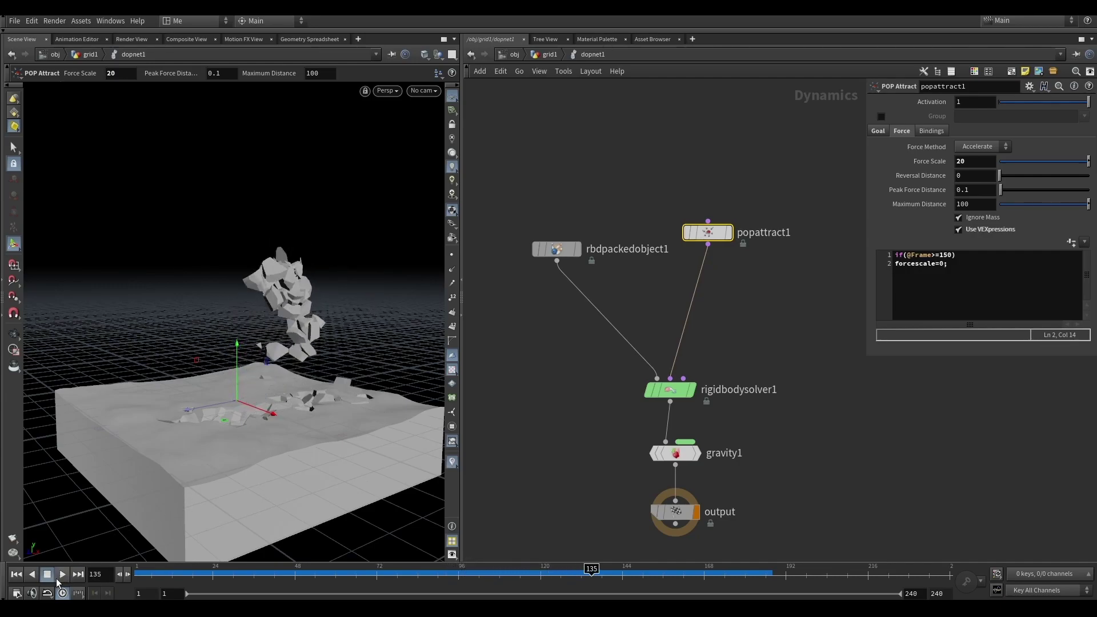
pyautogui.click(16, 578)
pyautogui.press('Tab')
# Insert a POP Drag between popattract1 and the solver with air resistance 0.5 and VEXpressions enabled
pyautogui.write('pop')
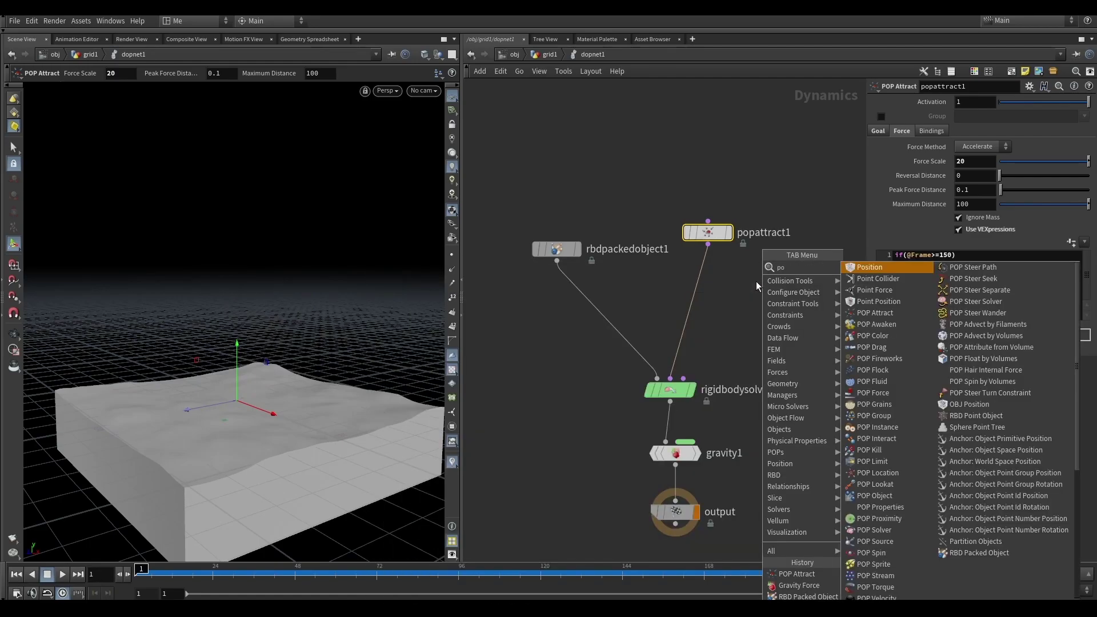
pyautogui.write('drag')
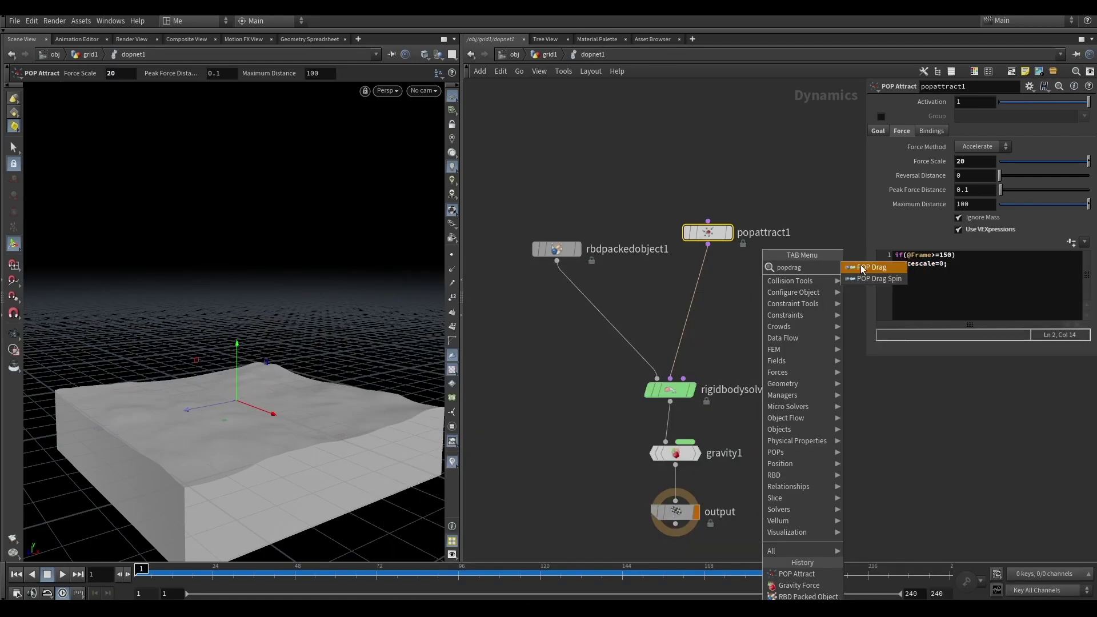
pyautogui.click(861, 266)
pyautogui.click(726, 295)
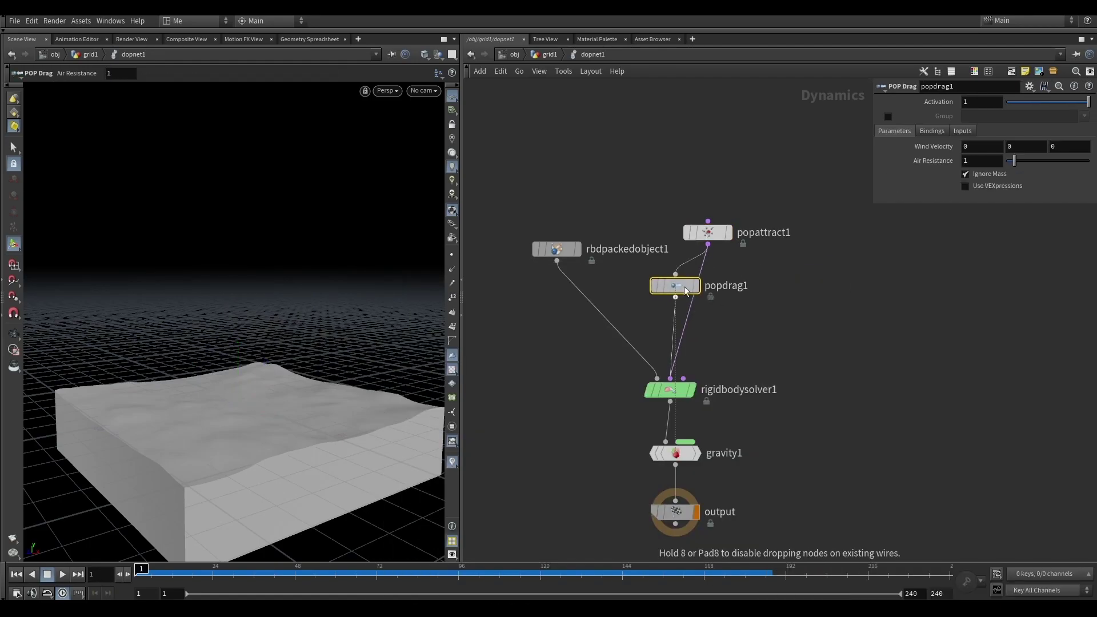
pyautogui.click(966, 187)
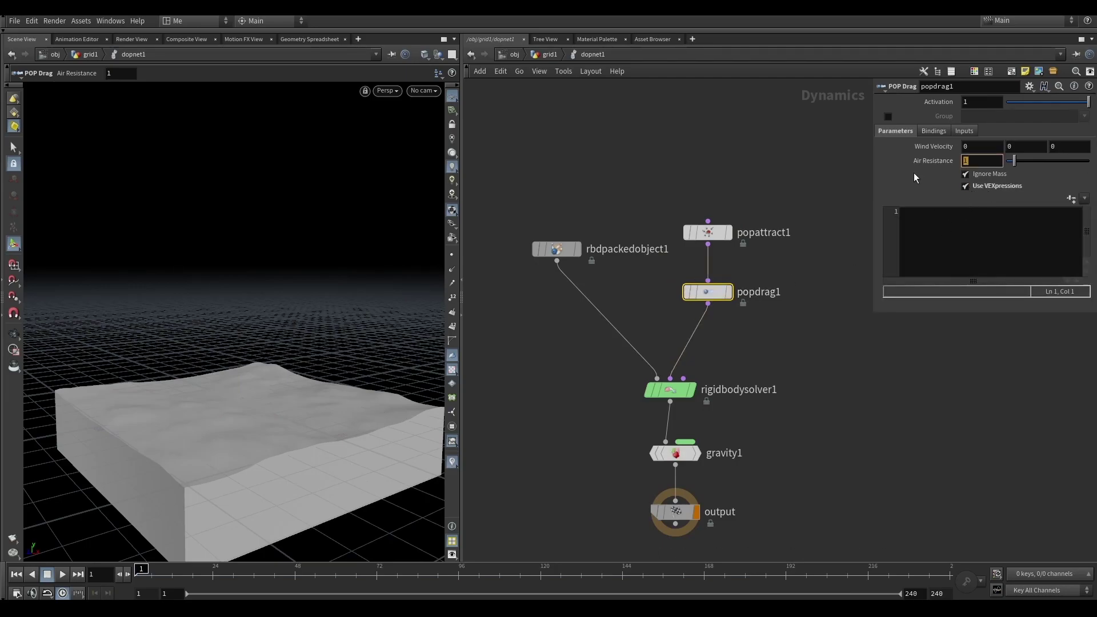
pyautogui.write('0.5')
pyautogui.press('Return')
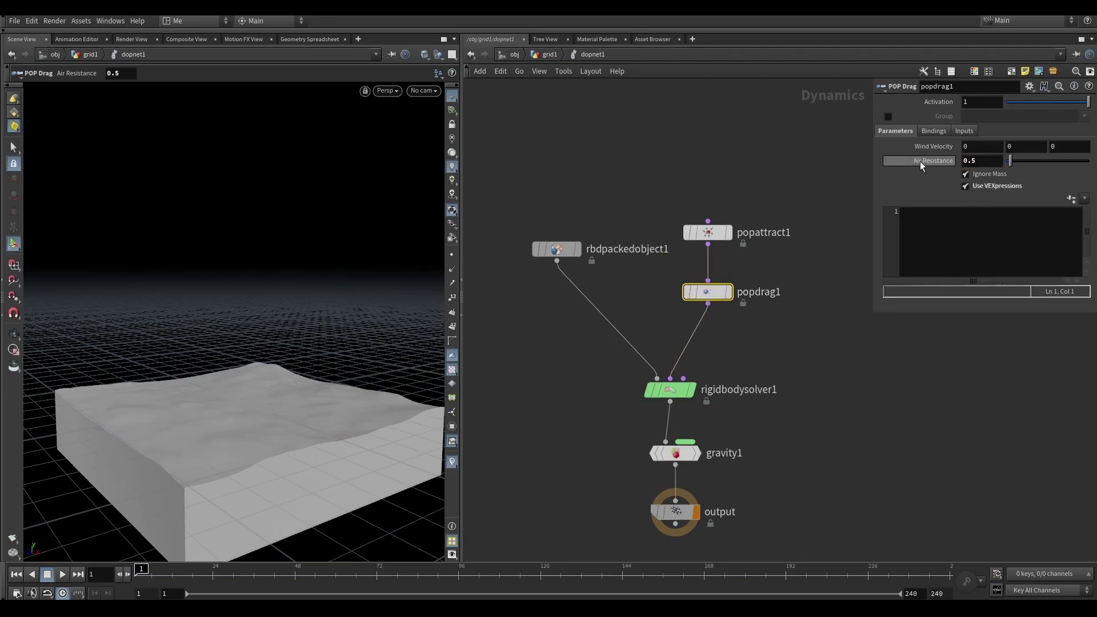
pyautogui.click(925, 232)
pyautogui.write('if(')
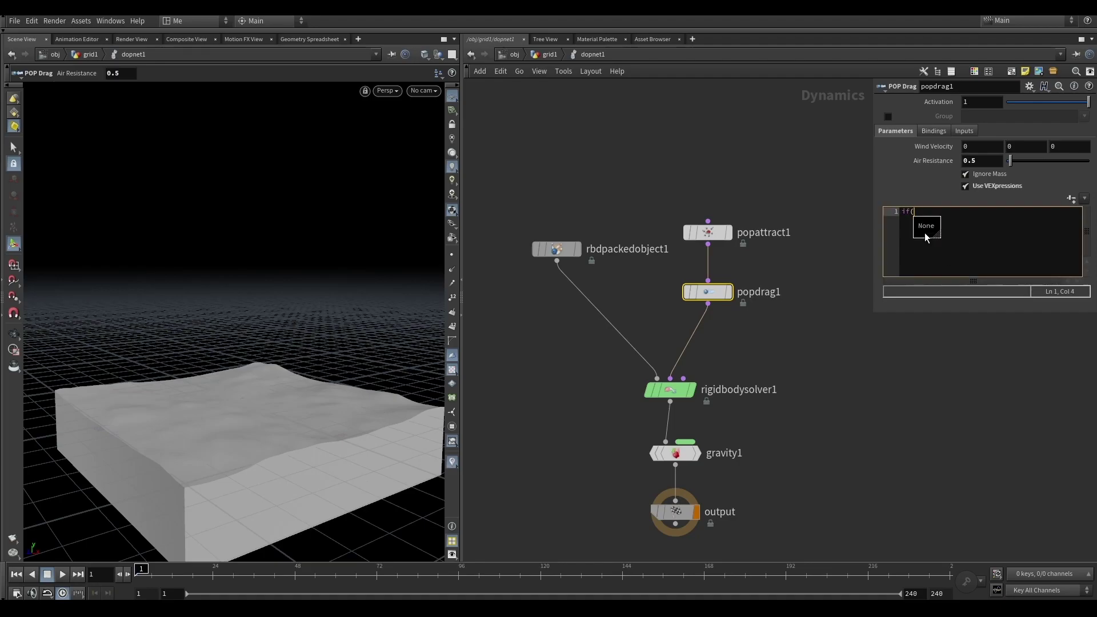
pyautogui.write('@Frame>150')
pyautogui.press('Return')
pyautogui.write('i')
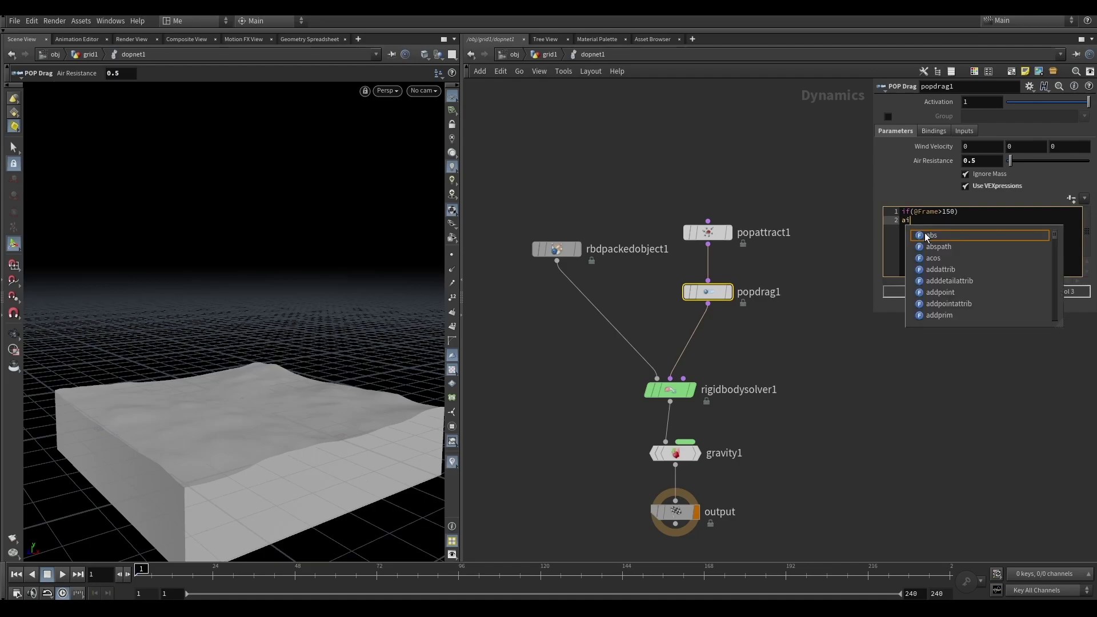
pyautogui.write('rresist=0;')
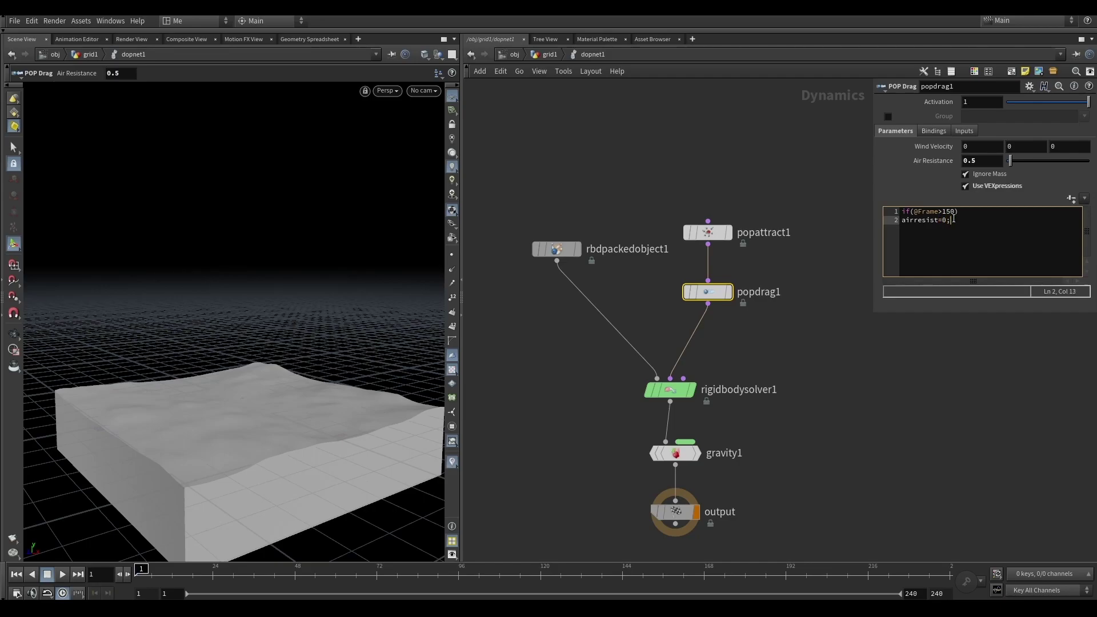
pyautogui.click(874, 416)
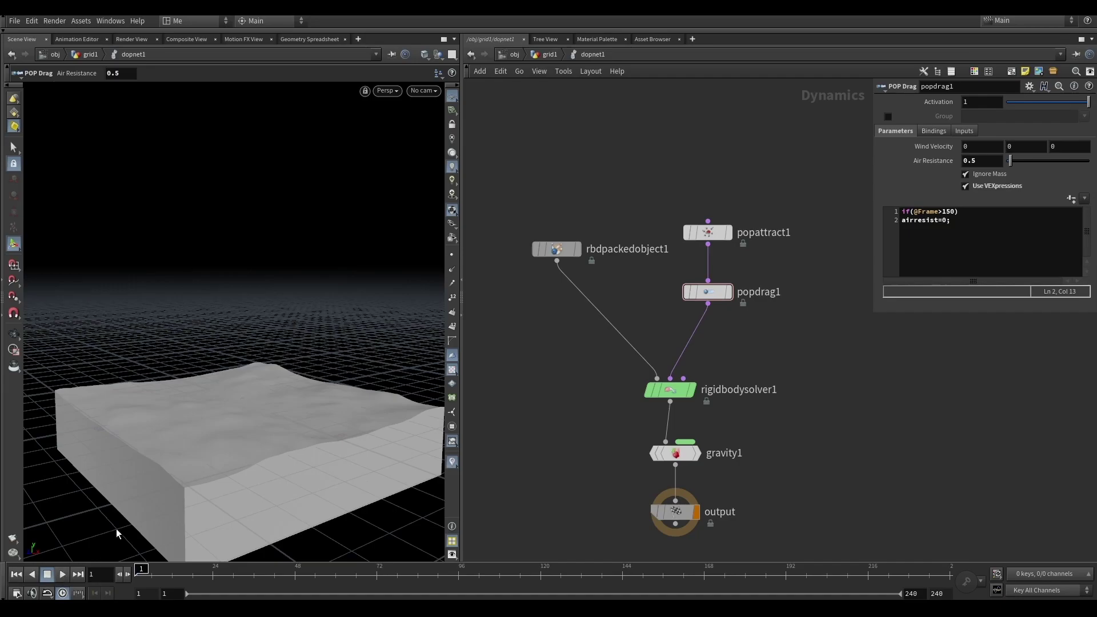
# Play the simulation with popdrag1, orbit around the debris pile, then replay from the start
pyautogui.click(64, 574)
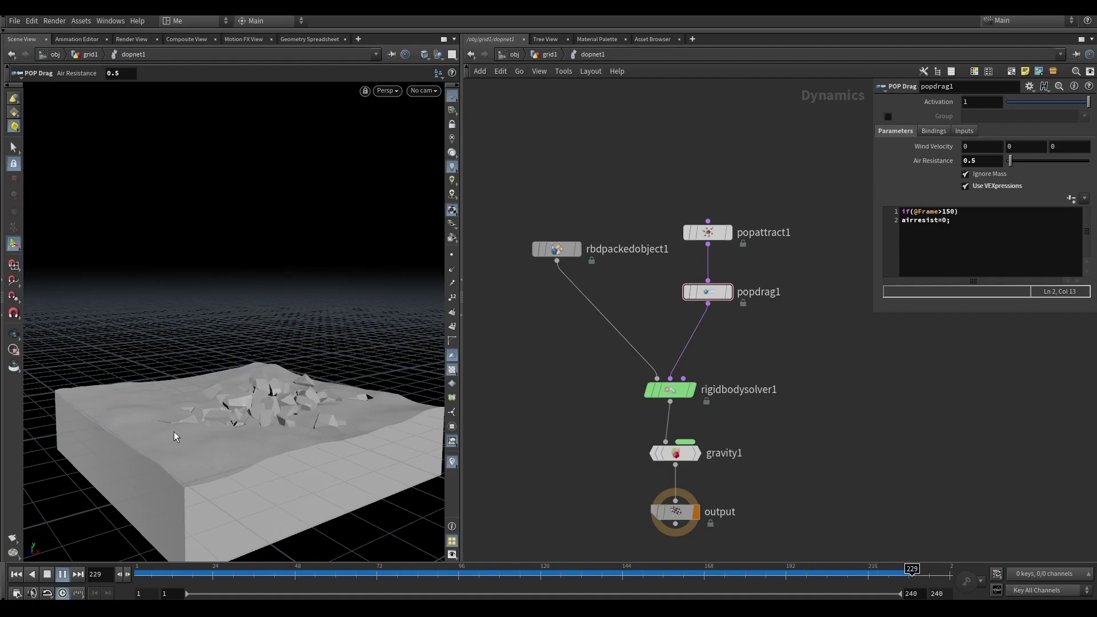
pyautogui.press('Escape')
pyautogui.moveTo(173, 431); pyautogui.dragTo(282, 292)
pyautogui.press('Return')
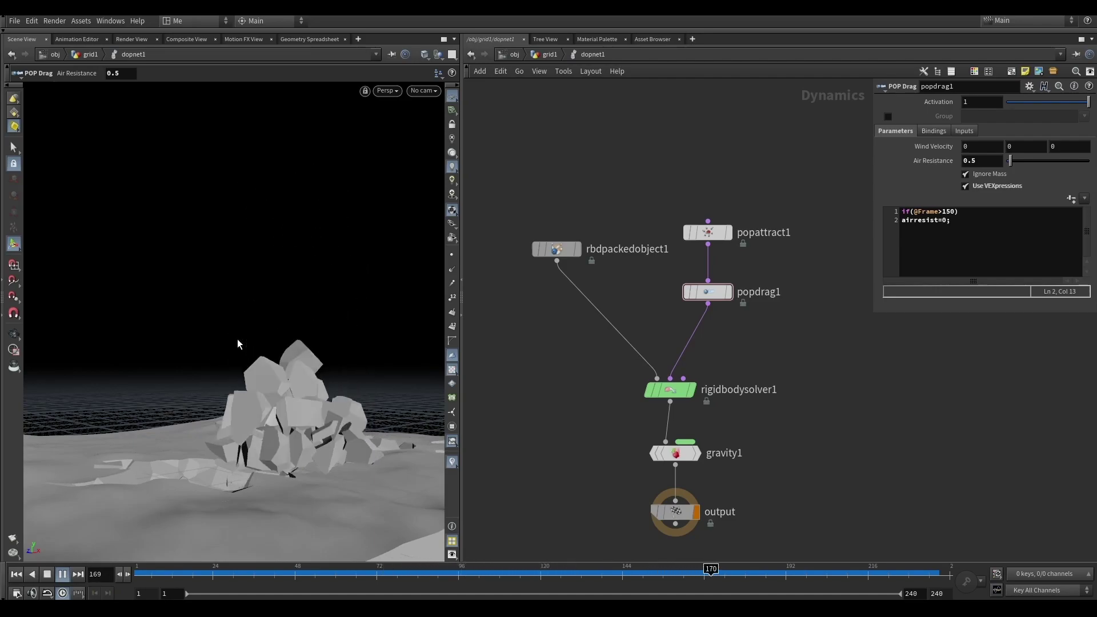
pyautogui.hotkey('ctrl', 'Up')
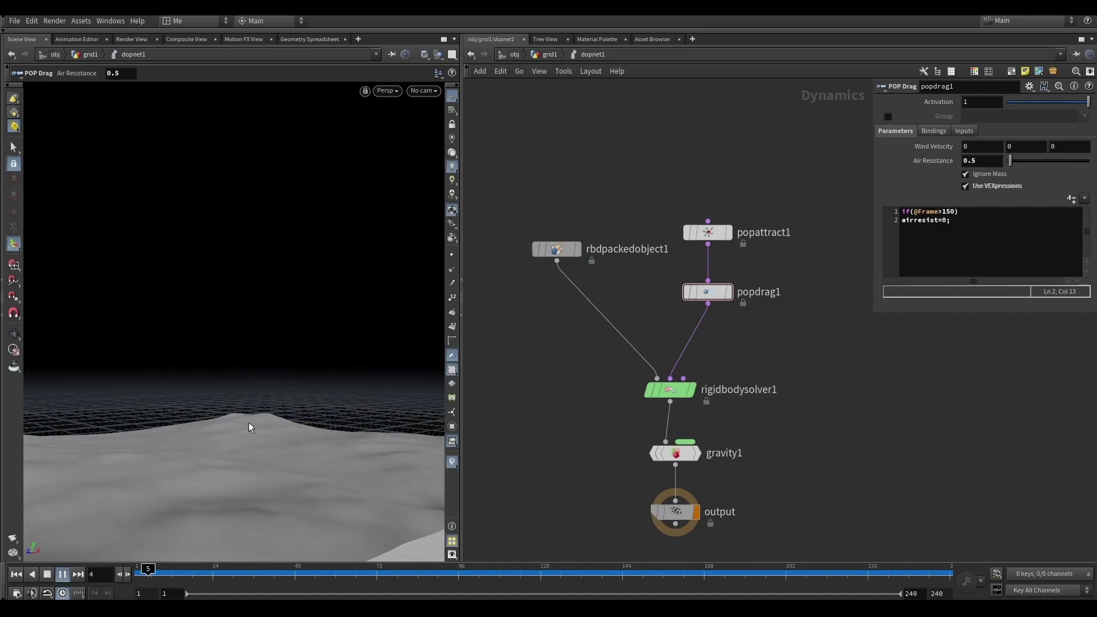